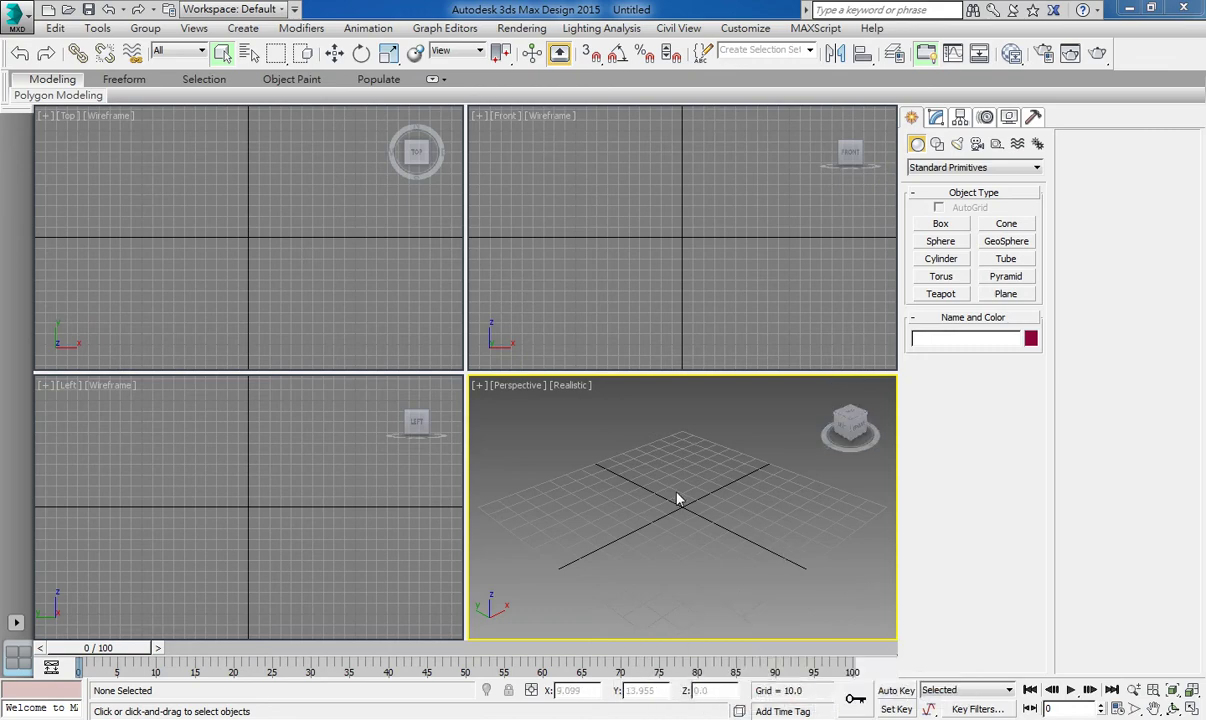
Step: Create a sphere in the scene and maximize the Perspective view to see it from lower down
click(948, 243)
drag(676, 500, 737, 476)
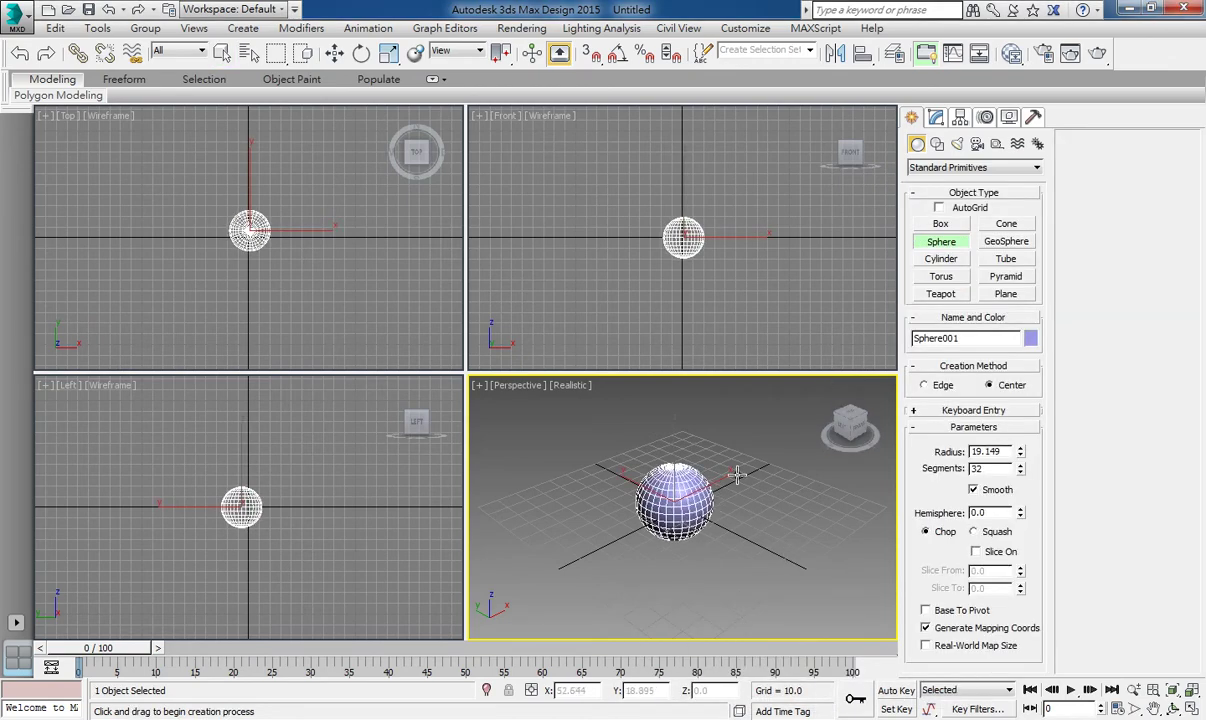
right_click(737, 476)
key(alt+w)
alt+middle_drag(627, 431, 359, 318)
Step: Convert the sphere to an Editable Poly and orbit to a flatter angle around it
right_click(466, 383)
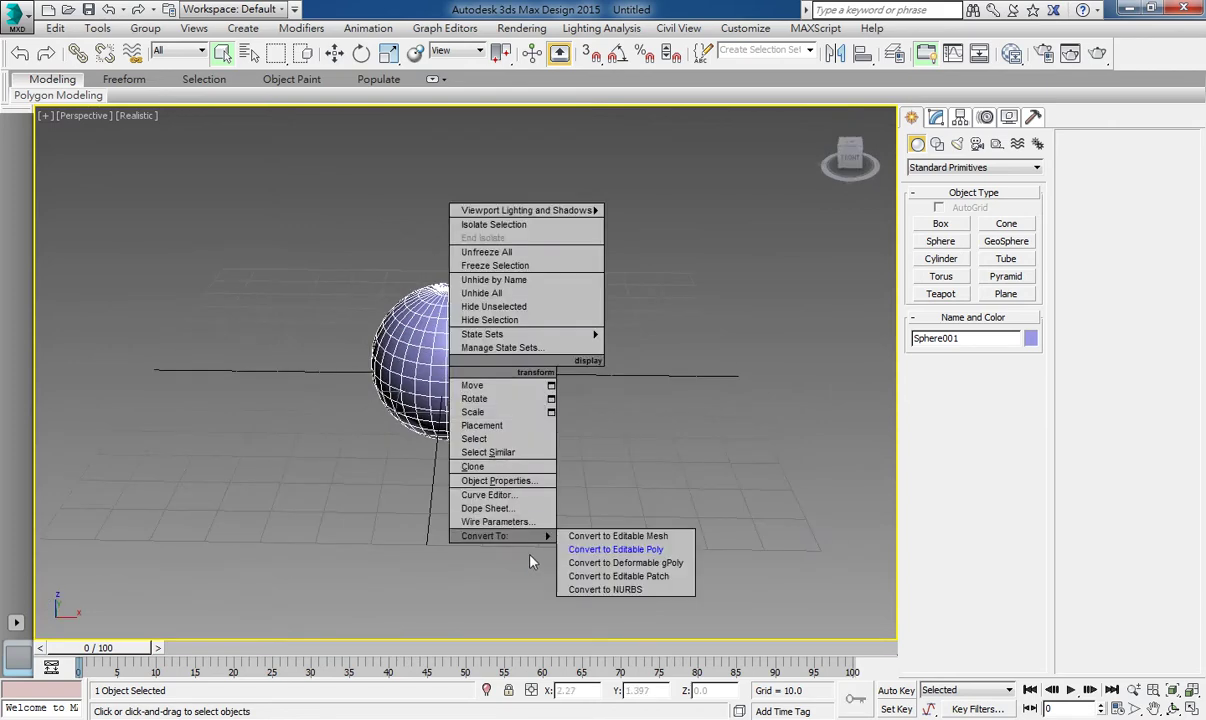
click(565, 530)
mouse_move(577, 402)
alt+middle_down()
mouse_move(430, 385)
mouse_move(505, 398)
alt+middle_up()
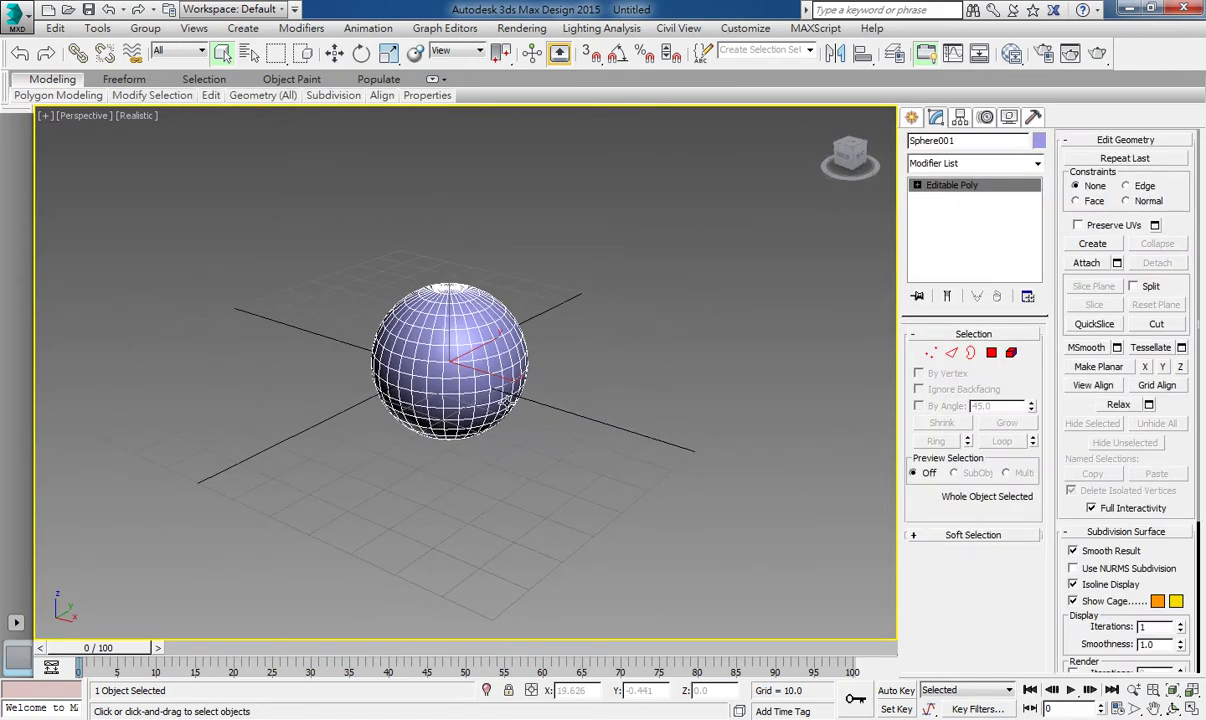
mouse_move(394, 344)
alt+middle_down()
mouse_move(487, 322)
mouse_move(460, 328)
alt+middle_up()
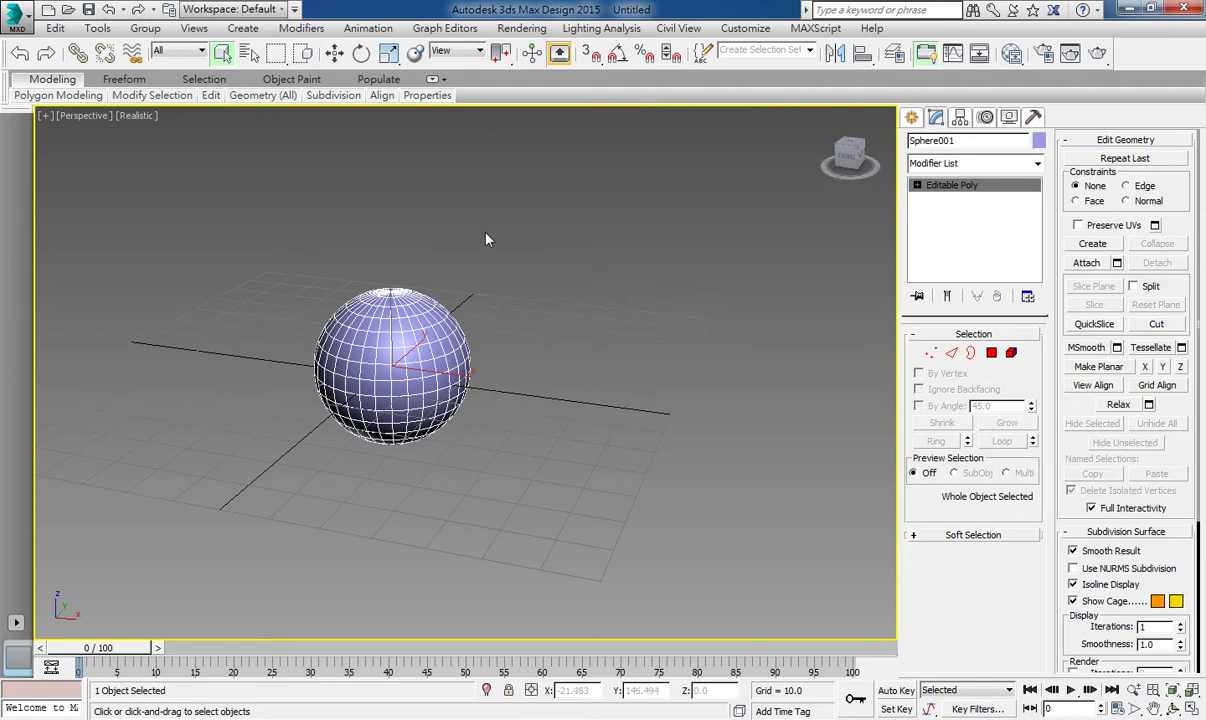
alt+middle_drag(479, 318, 436, 345)
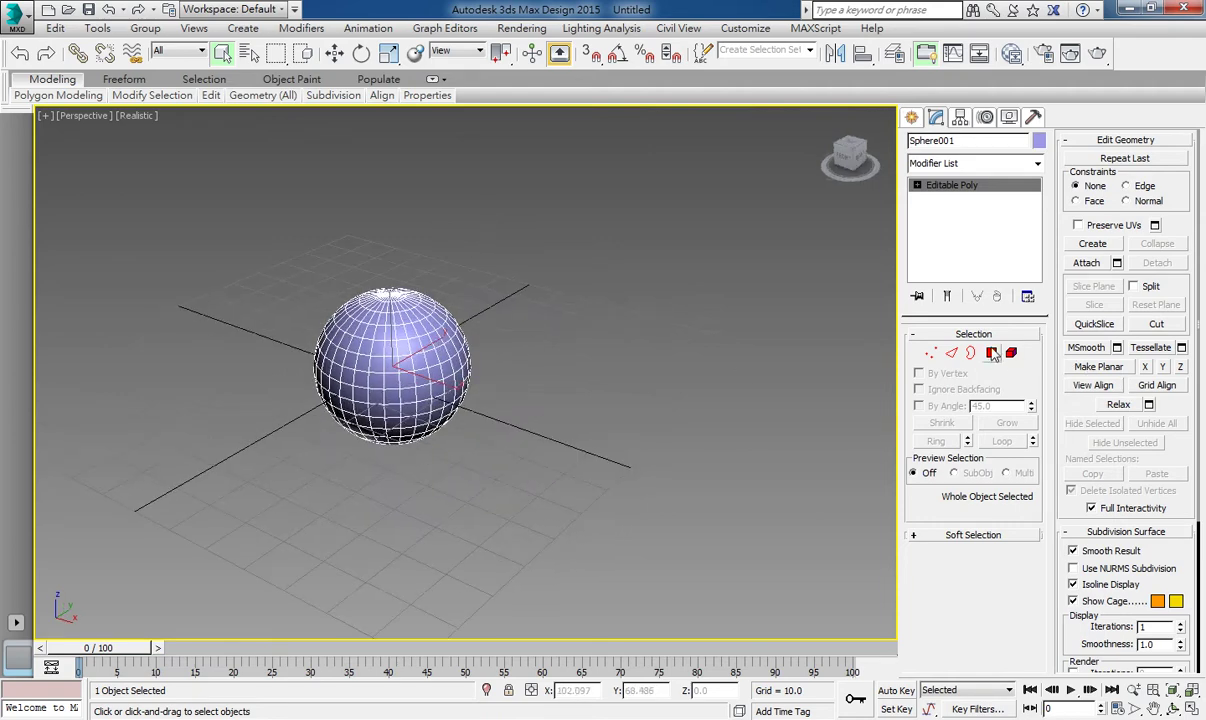
Step: At Polygon level, select a six-face patch on the sphere's upper side
key(4)
scroll(463, 334, up, 3)
click(328, 324)
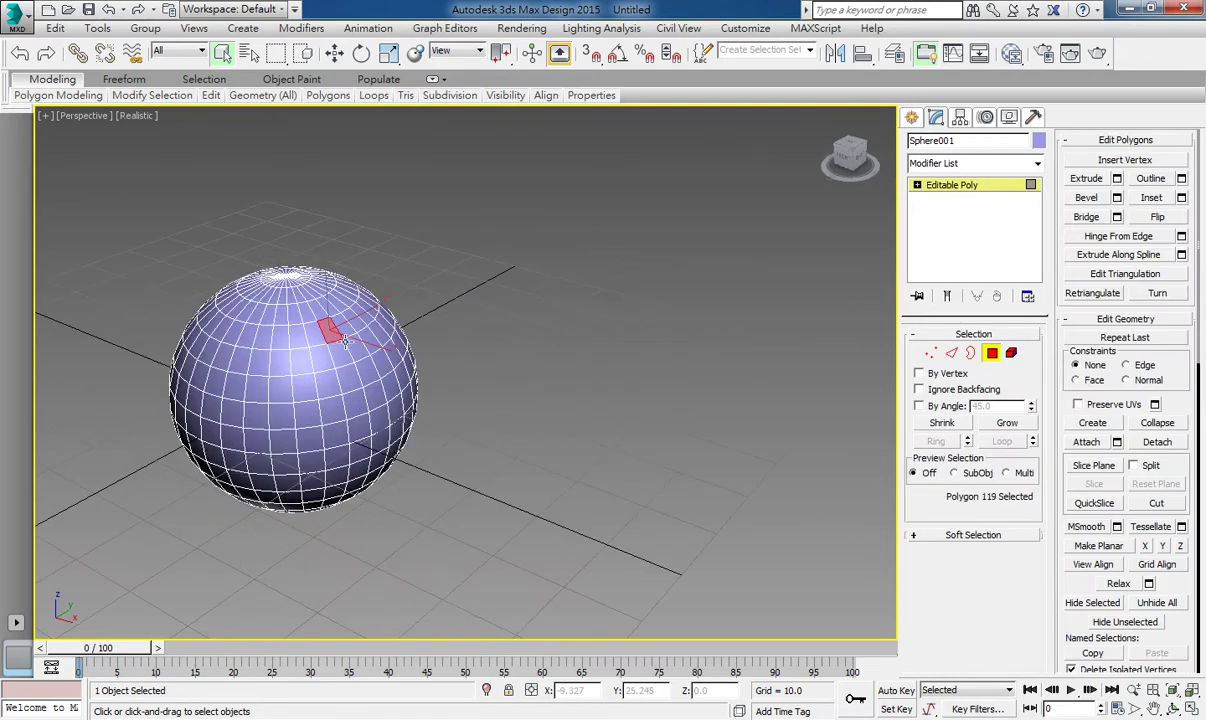
ctrl+click(333, 330)
ctrl+click(334, 343)
ctrl+click(350, 345)
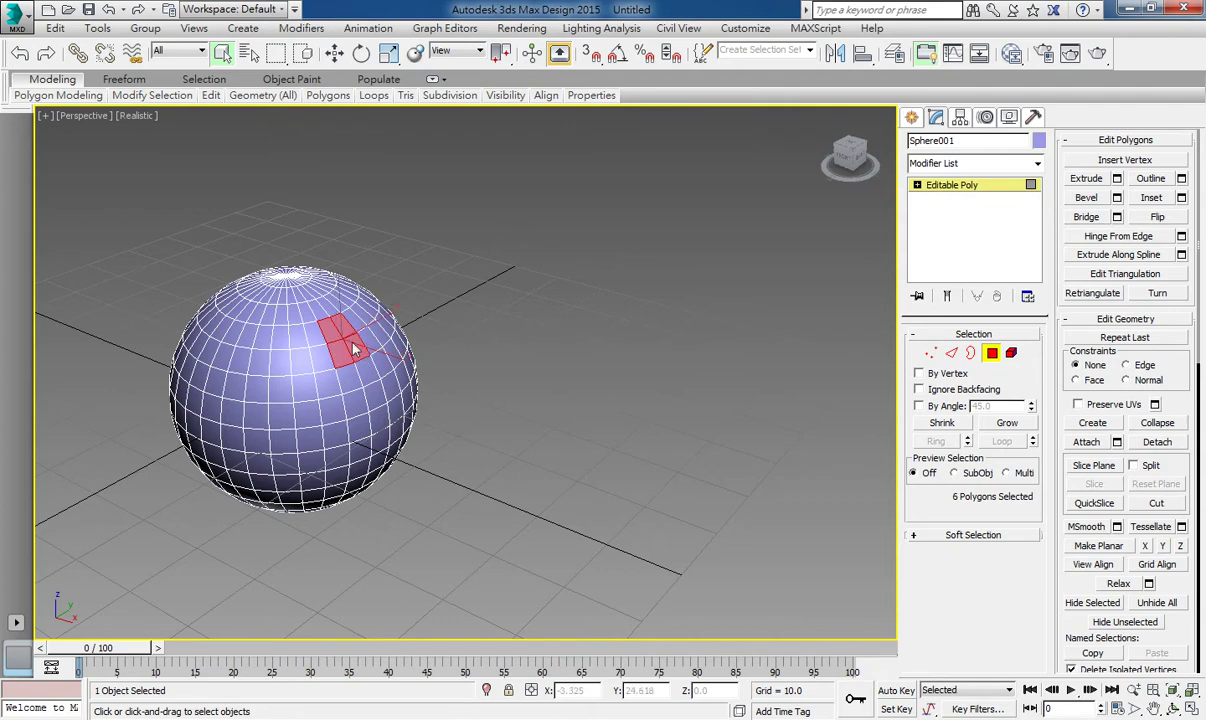
right_click(353, 348)
click(382, 355)
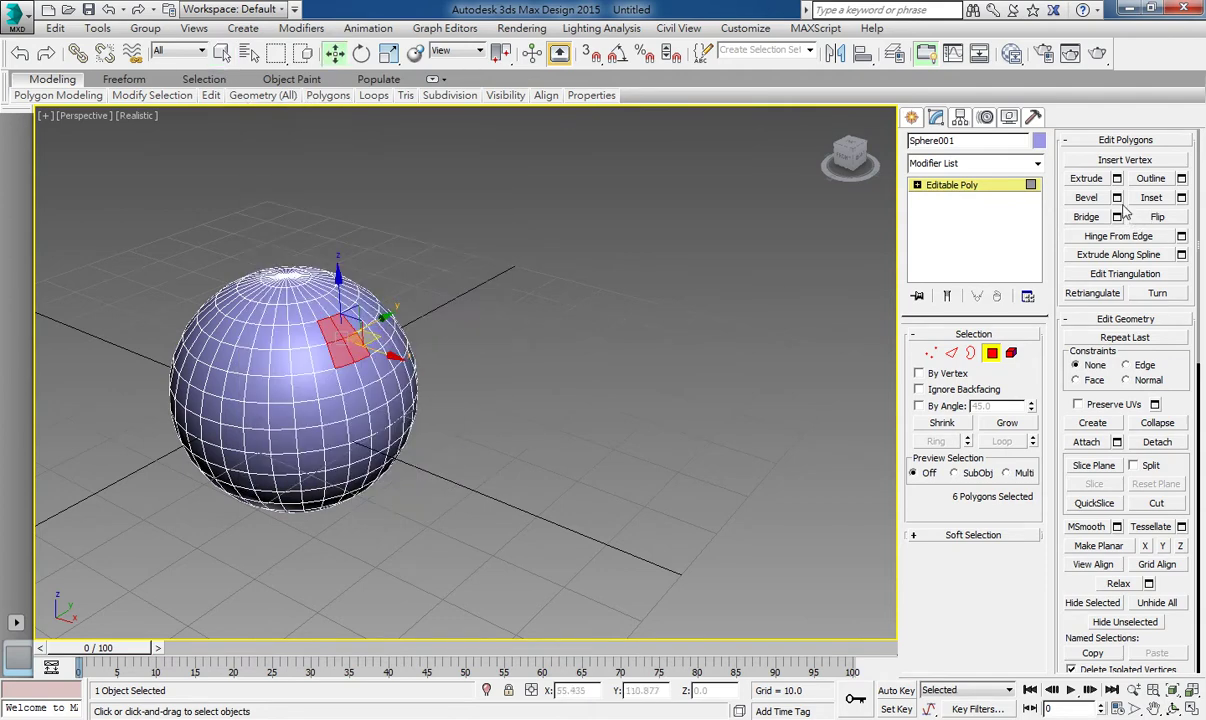
Step: Bevel the six faces outward into a box and tilt it with Select and Rotate
click(1100, 199)
scroll(366, 352, up, 3)
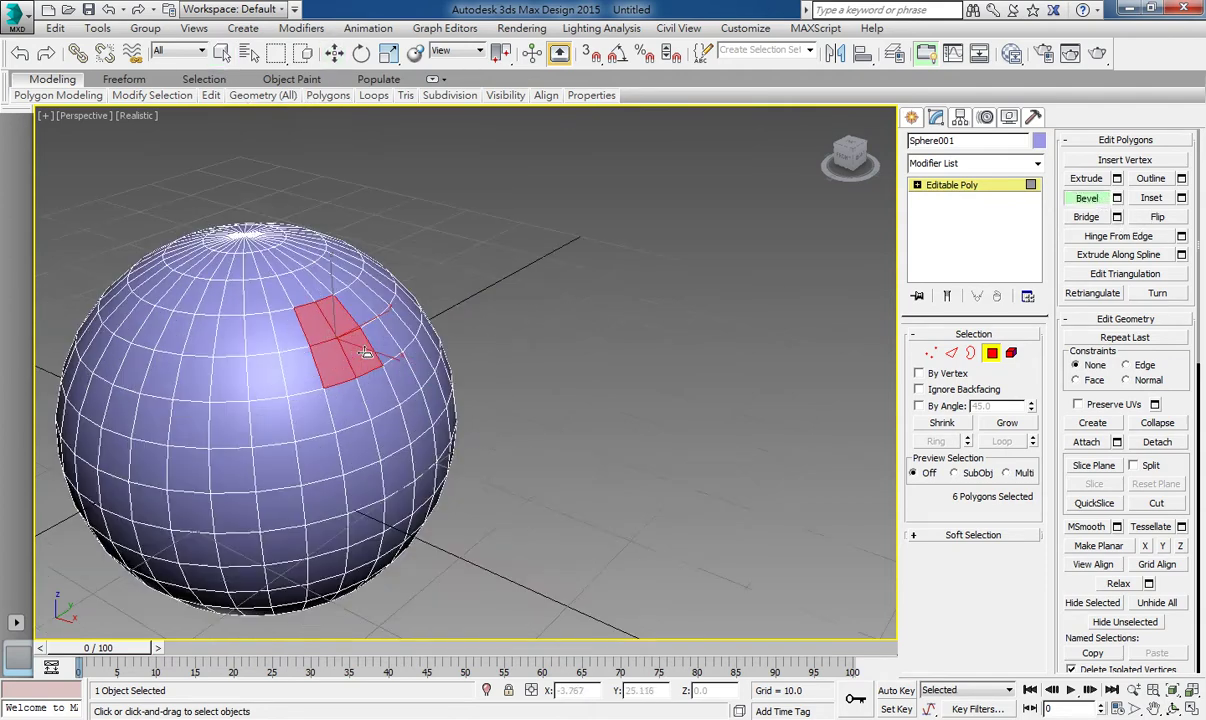
drag(351, 347, 360, 334)
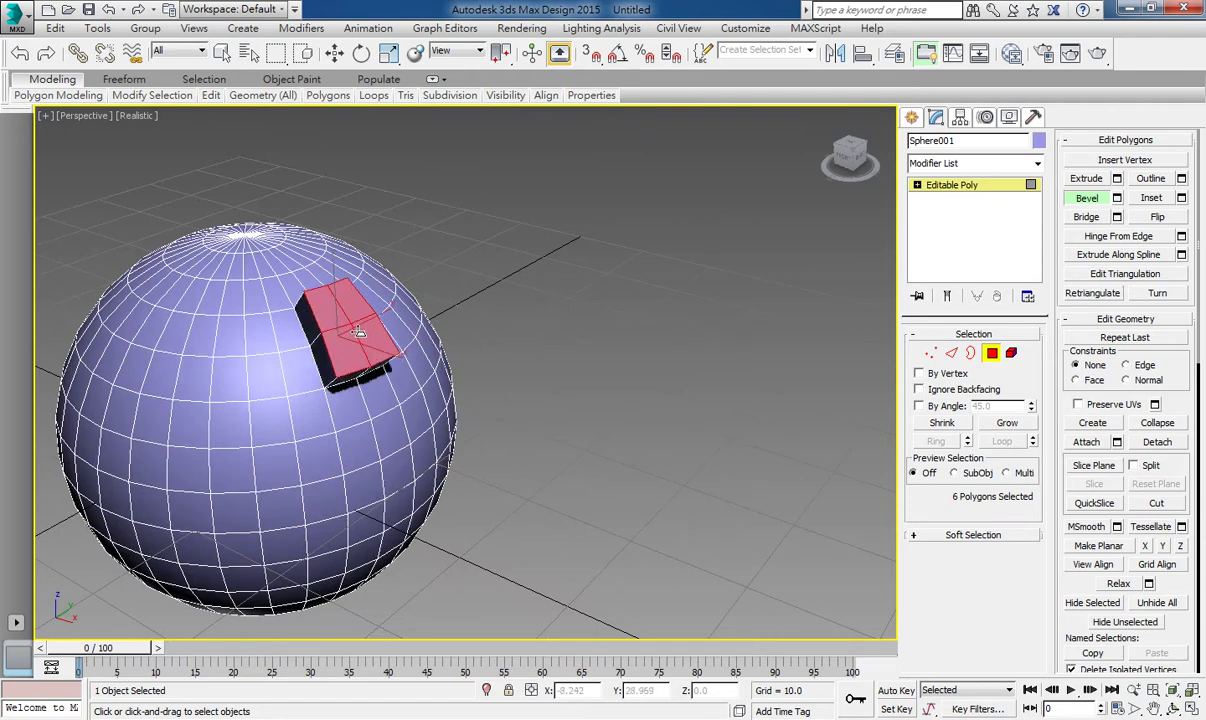
click(362, 54)
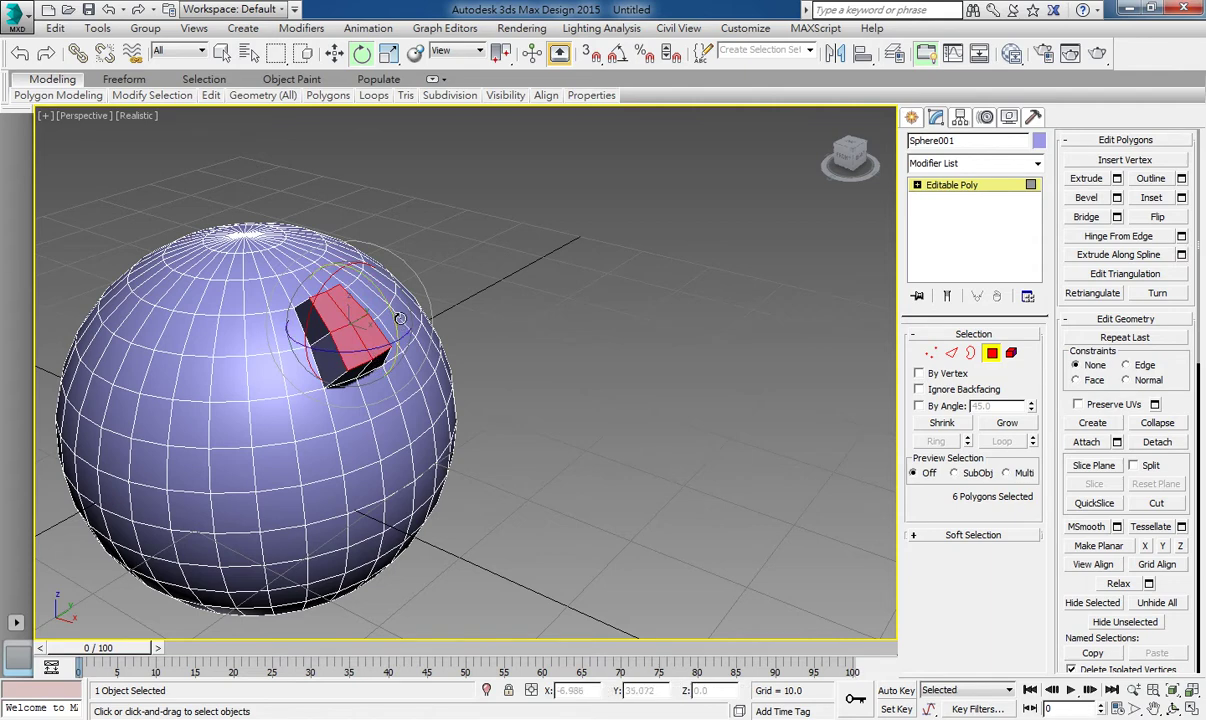
mouse_move(377, 367)
mouse_down()
mouse_move(376, 297)
mouse_move(372, 328)
mouse_up()
Step: Bevel the box top out further, tilt it more, and bevel again to lengthen the protrusion
click(1086, 197)
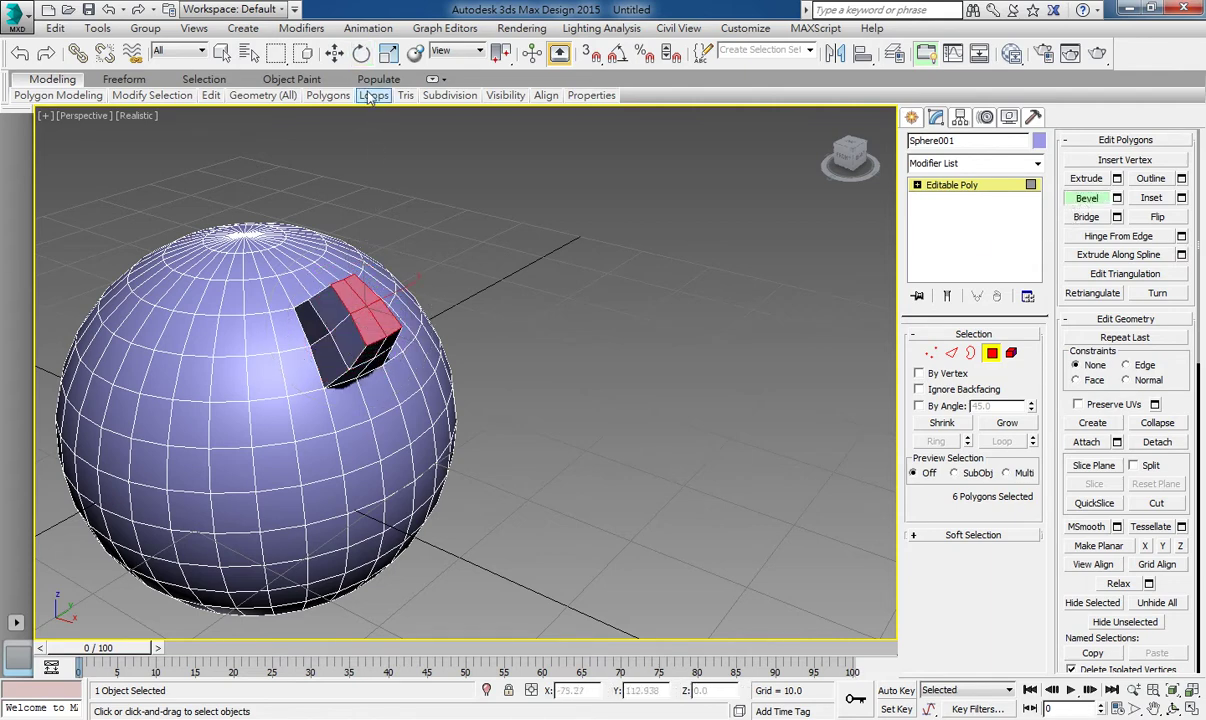
click(362, 54)
drag(394, 349, 388, 270)
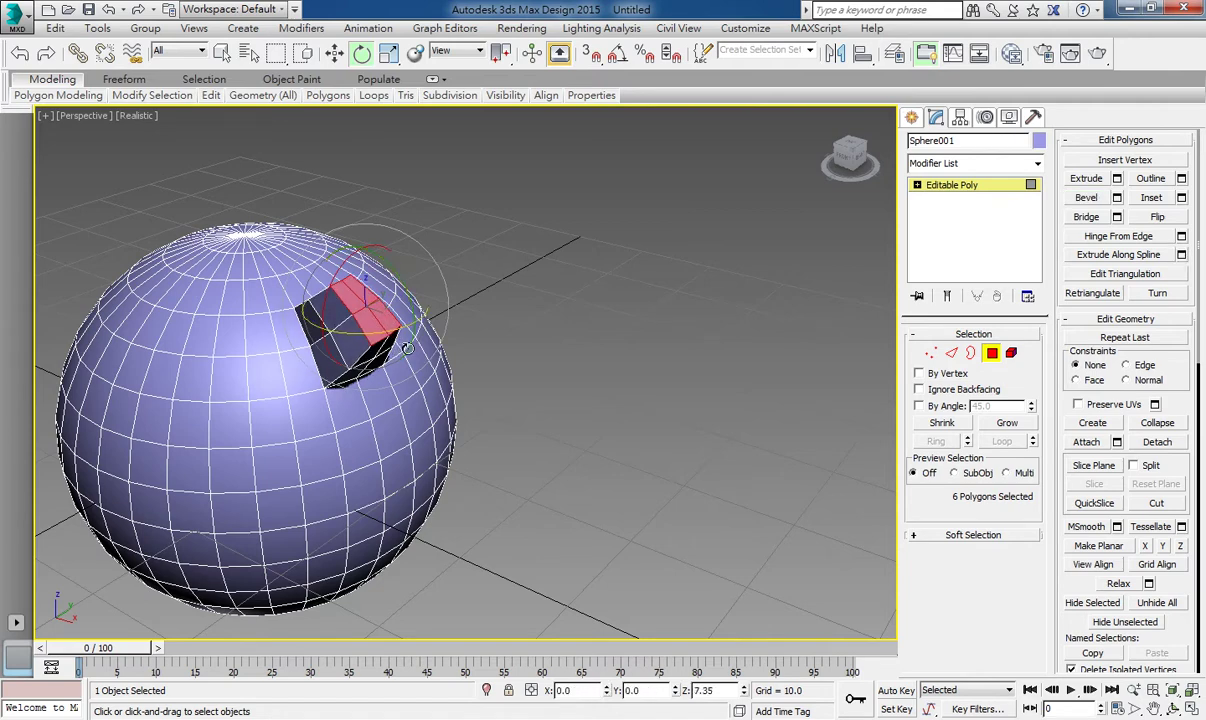
click(1100, 198)
drag(401, 322, 410, 312)
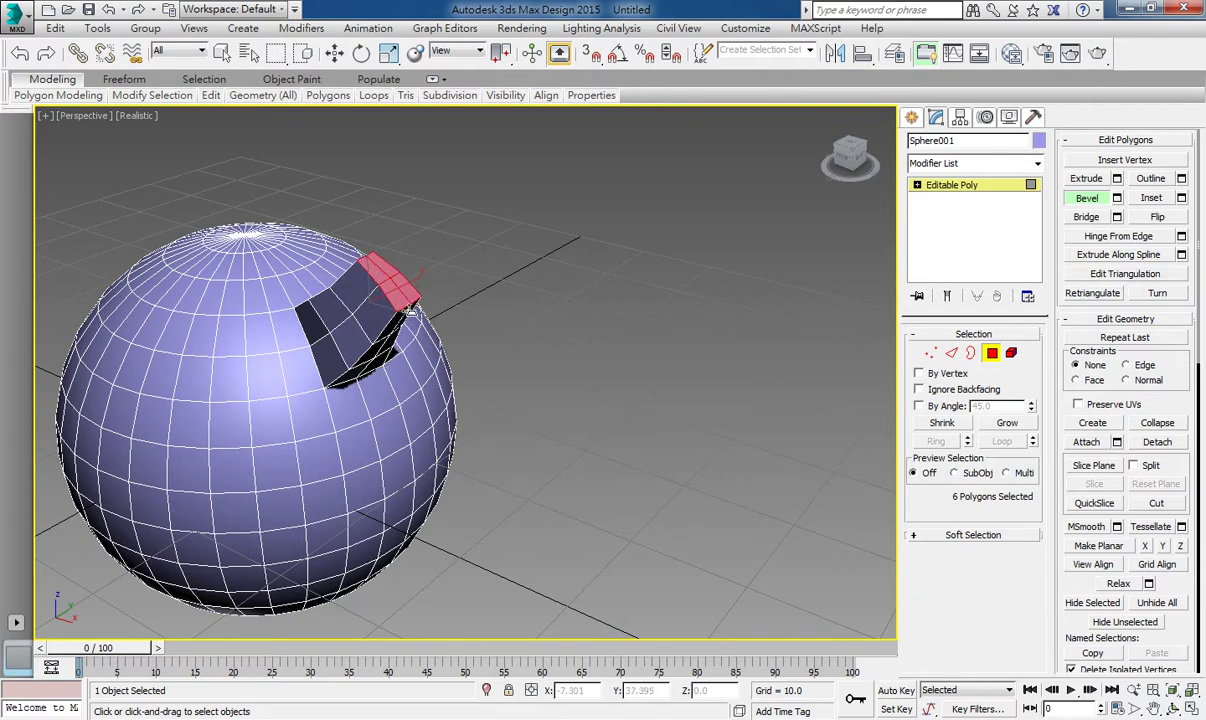
Step: Apply another bevel, orbit around, then move the top faces down-left to shorten the protrusion
key(e)
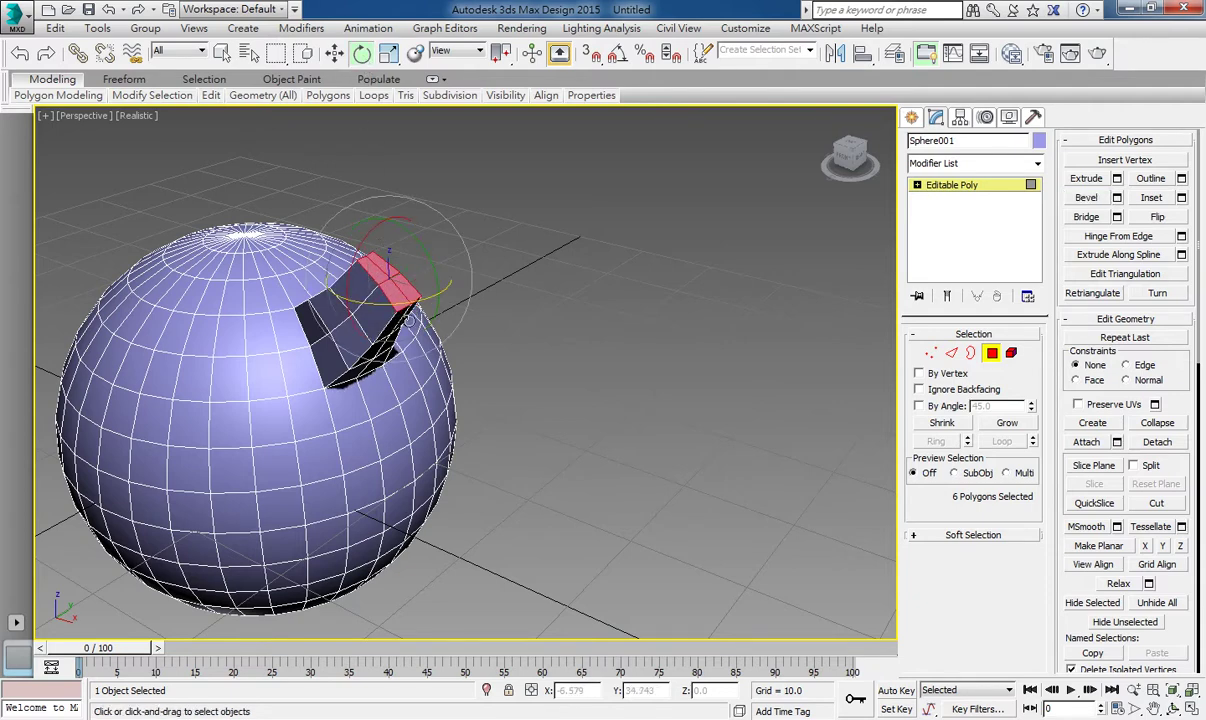
click(1086, 197)
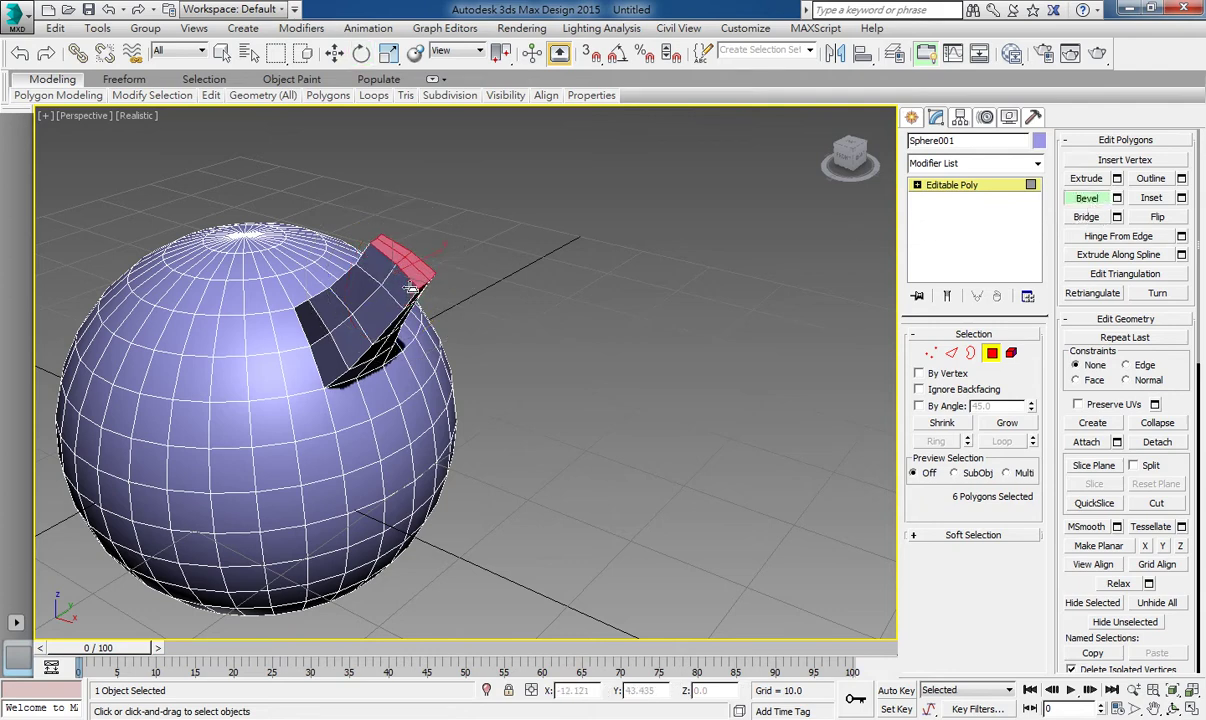
click(361, 53)
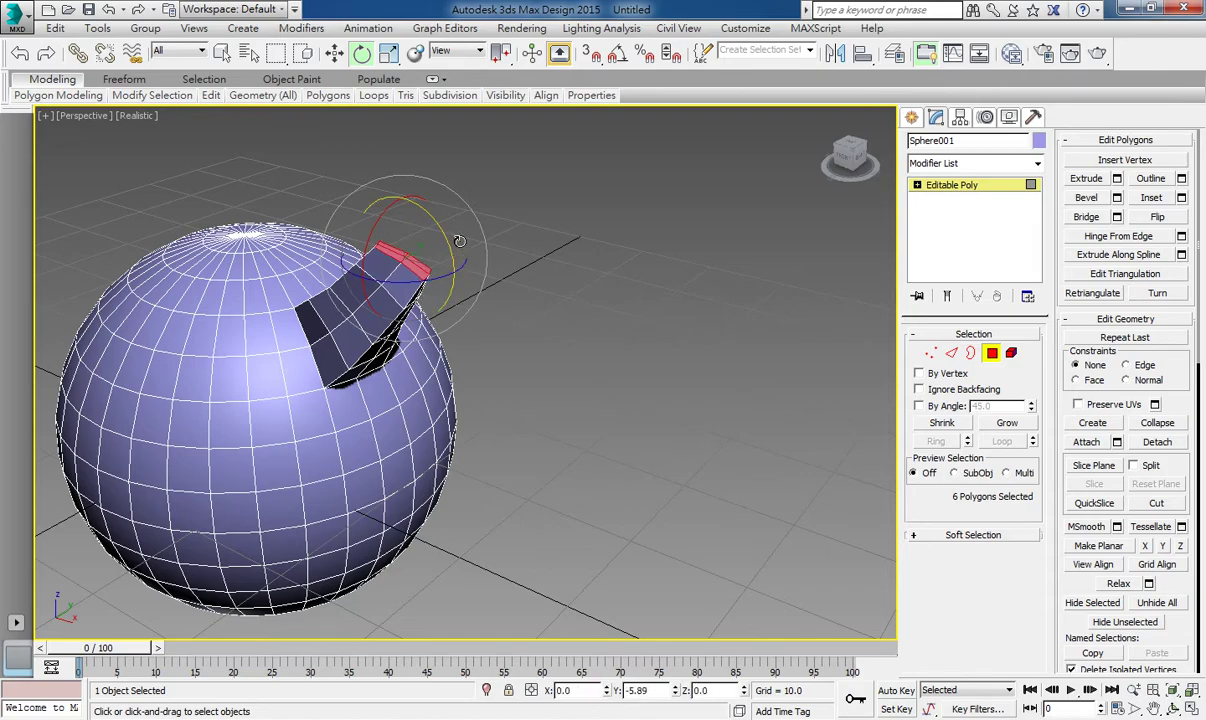
alt+middle_drag(459, 246, 341, 274)
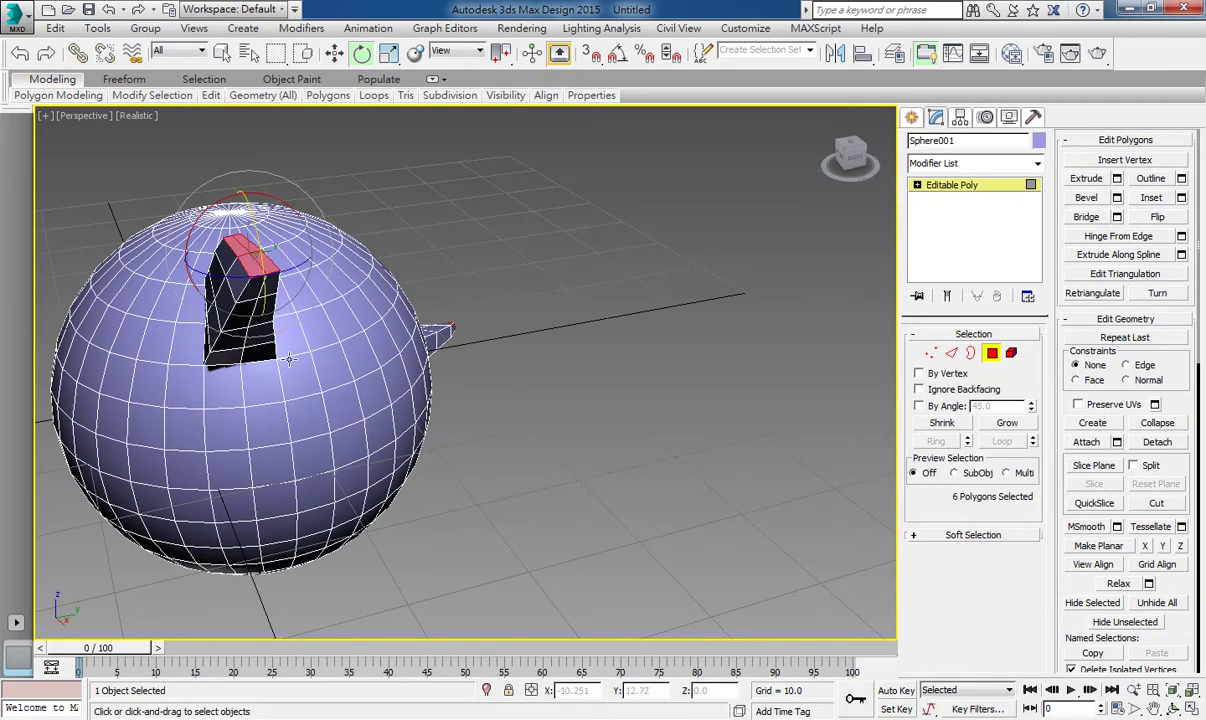
alt+middle_drag(289, 358, 431, 314)
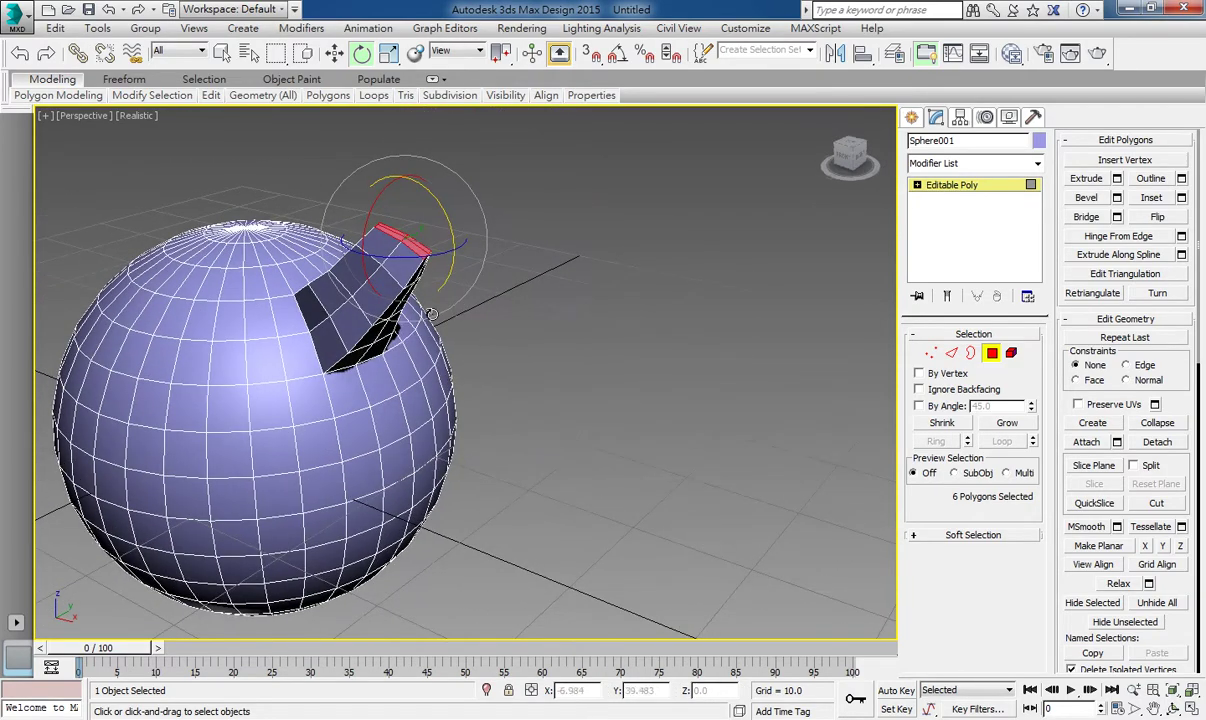
right_click(431, 314)
click(455, 305)
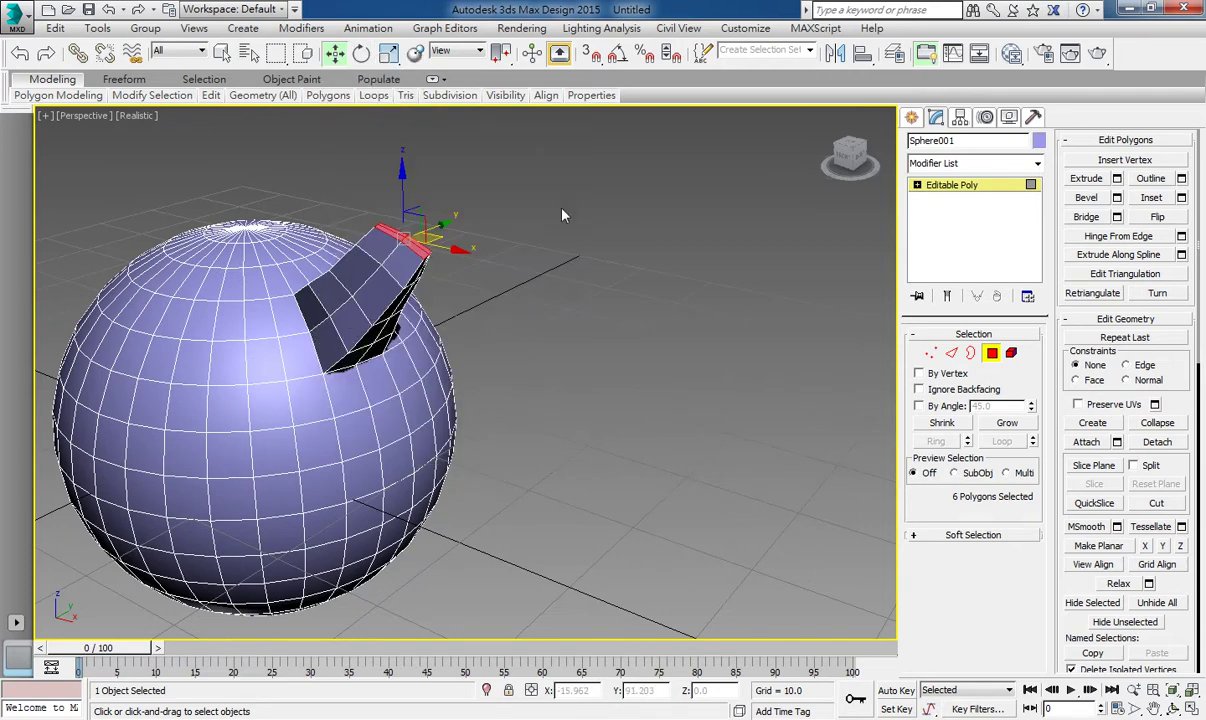
drag(556, 220, 519, 237)
Step: Leave Polygon level and start a Helix from the Splines shapes in the four-view layout
click(937, 186)
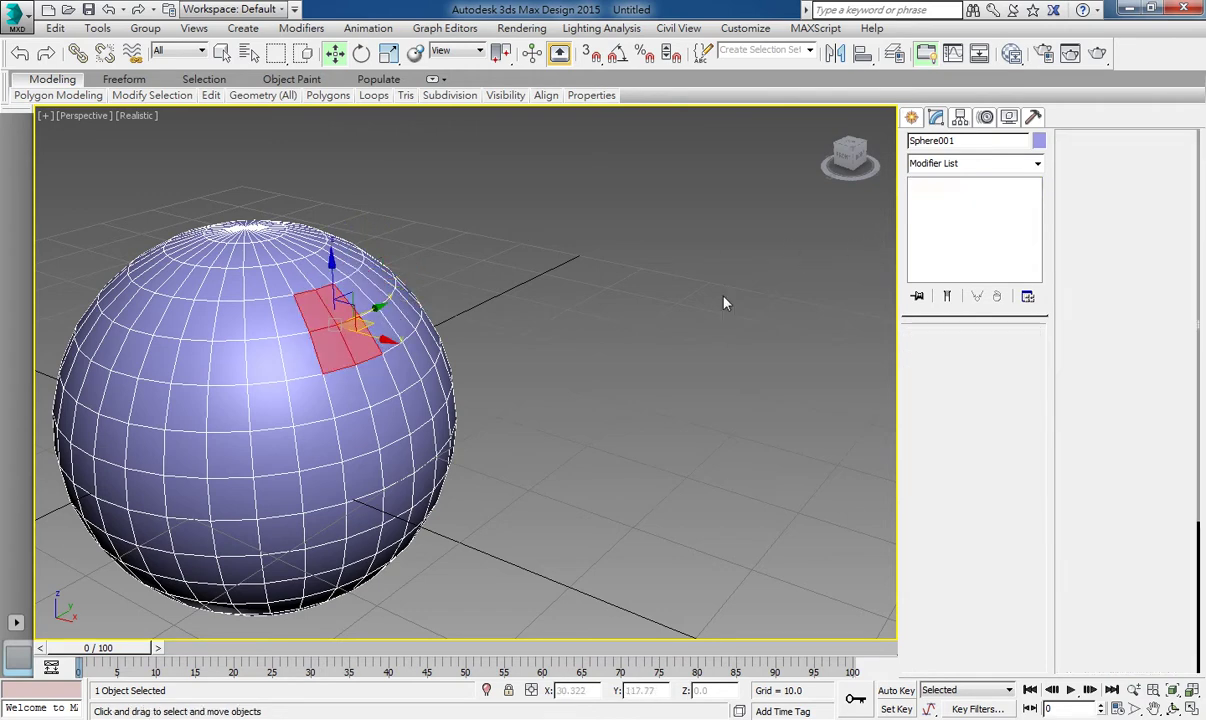
click(911, 117)
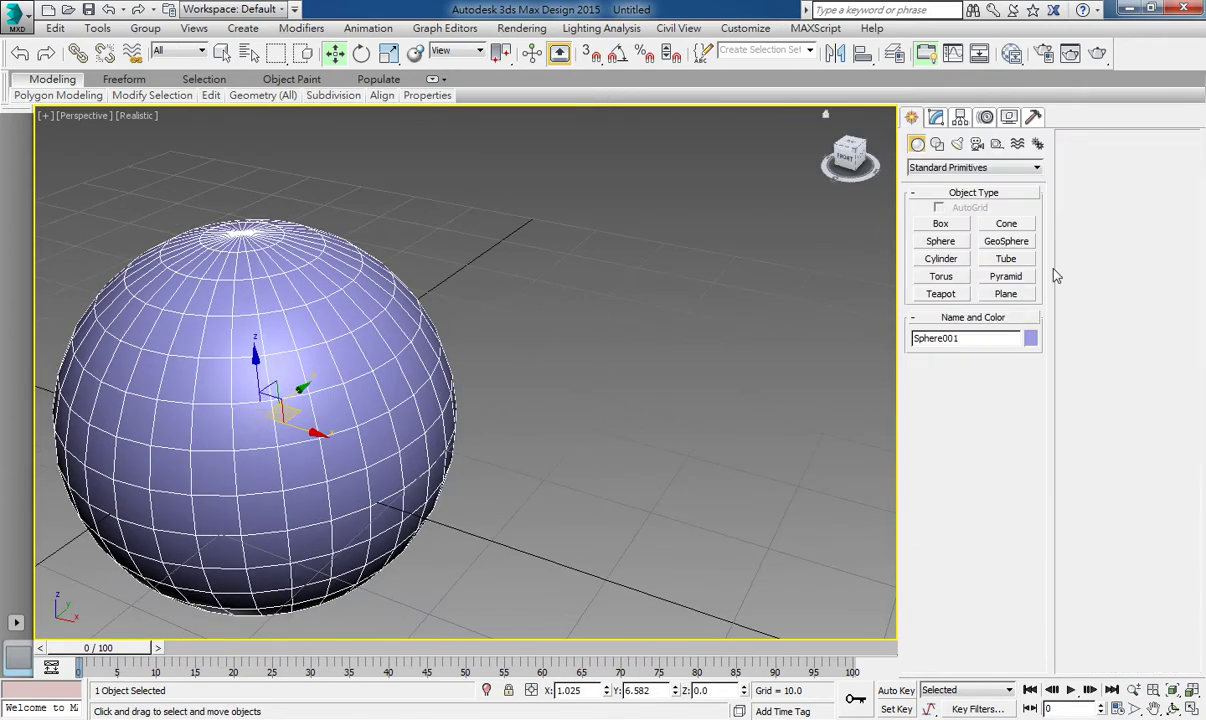
click(937, 144)
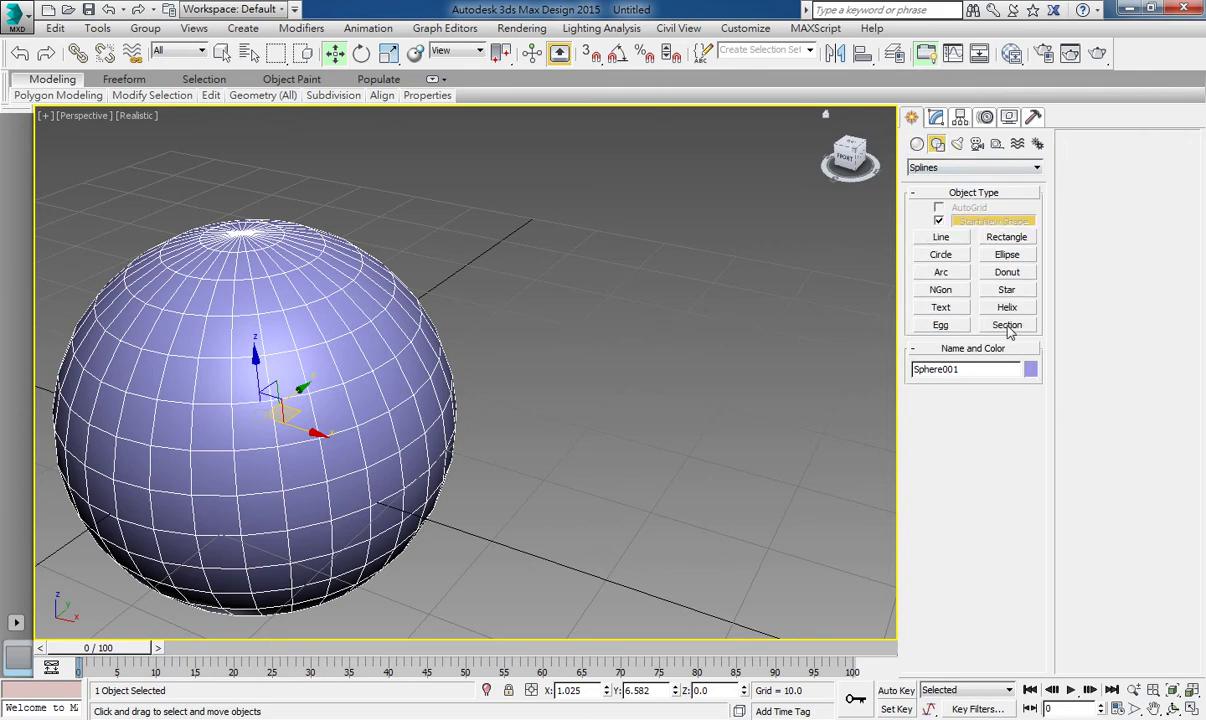
click(1008, 308)
key(alt+w)
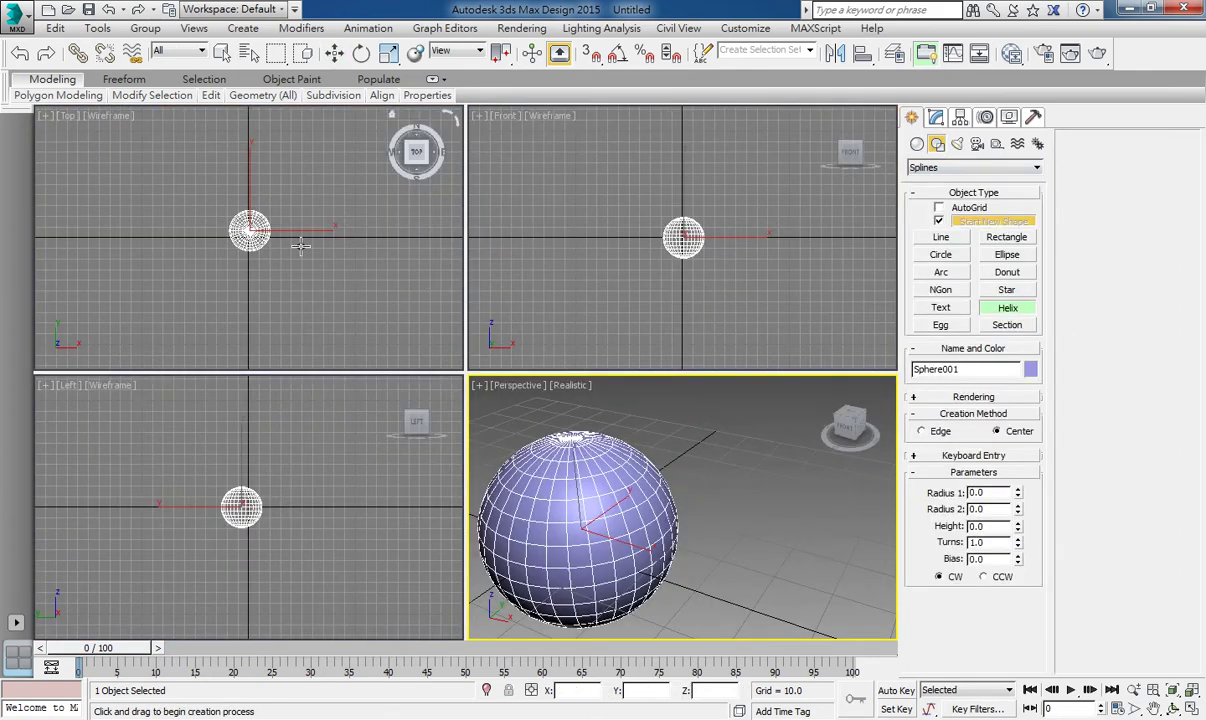
scroll(300, 245, up, 1)
scroll(290, 246, up, 2)
Step: Draw a tall helix beside the sphere, then maximize Perspective with both objects centred
drag(265, 237, 291, 251)
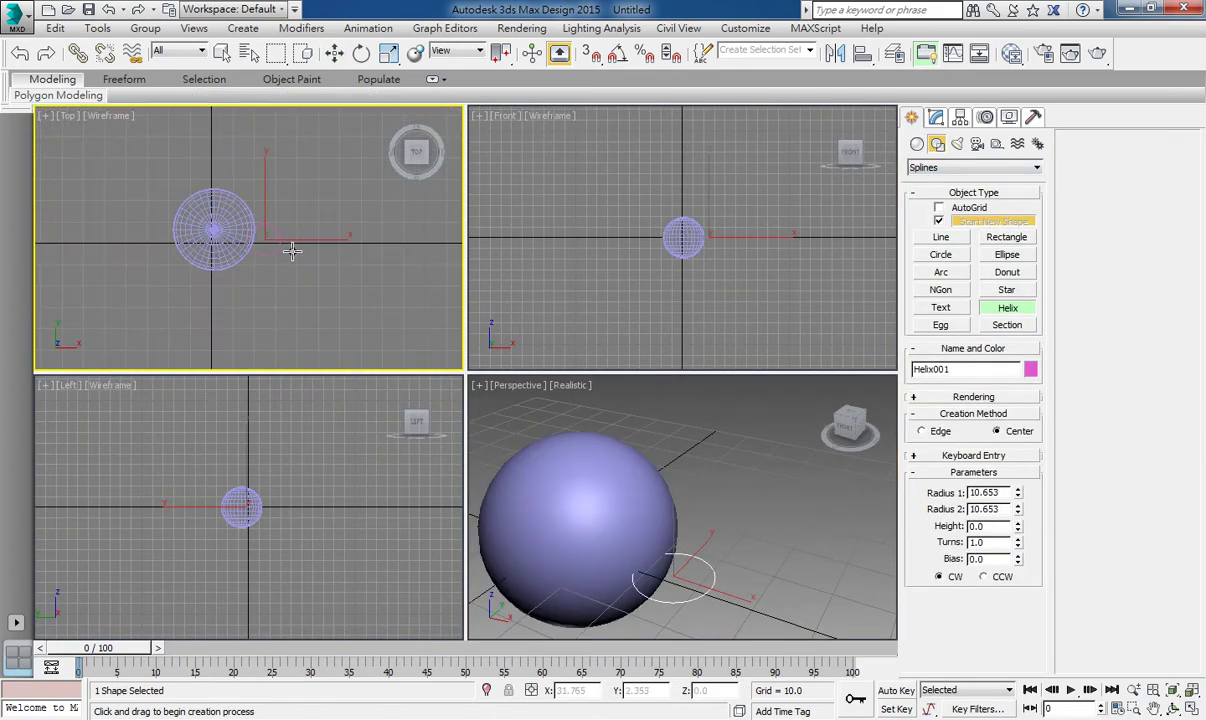
click(291, 153)
click(285, 170)
key(w)
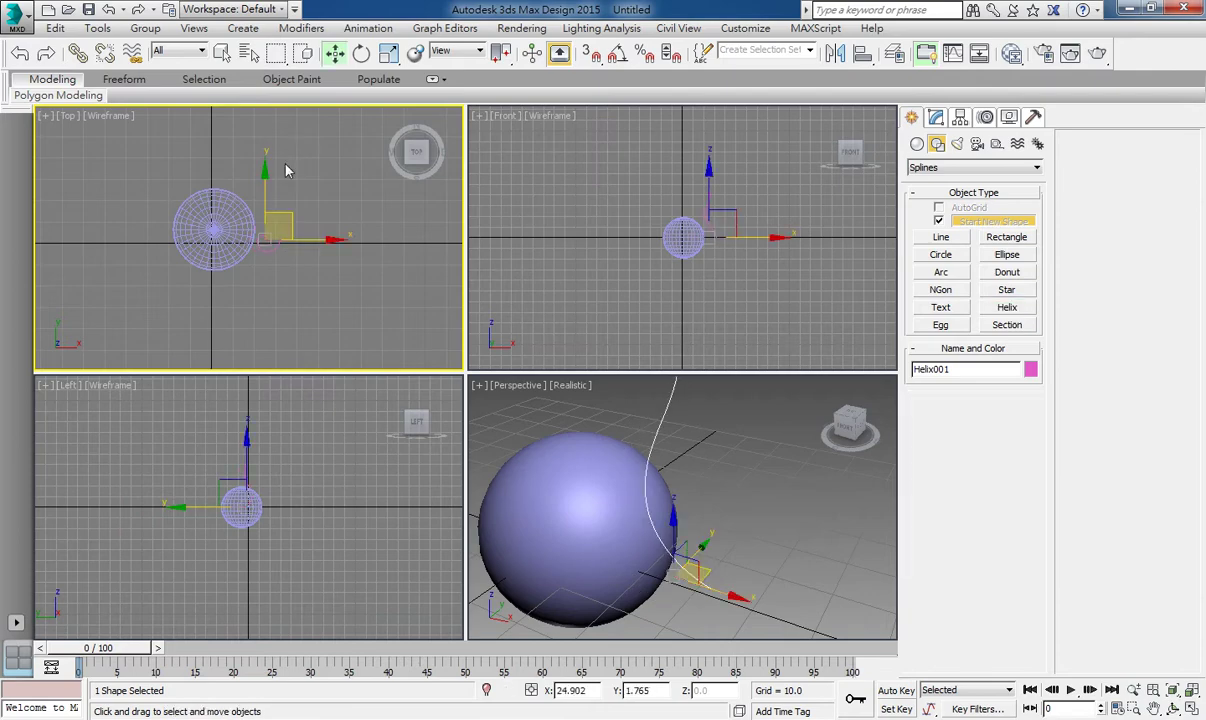
key(alt+w)
mouse_move(520, 407)
middle_down()
mouse_move(538, 479)
mouse_move(632, 403)
middle_up()
scroll(463, 443, down, 3)
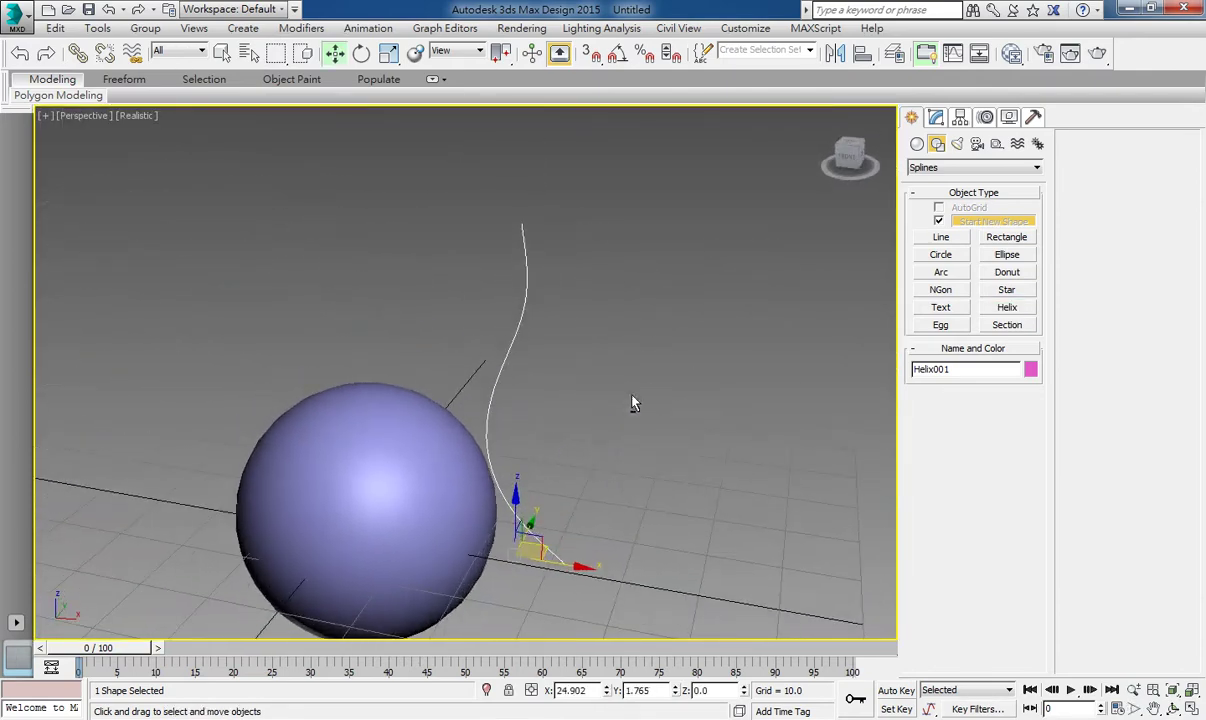
Step: Widen the helix's Radius 1 to 11.17
click(936, 118)
drag(1016, 377, 1017, 330)
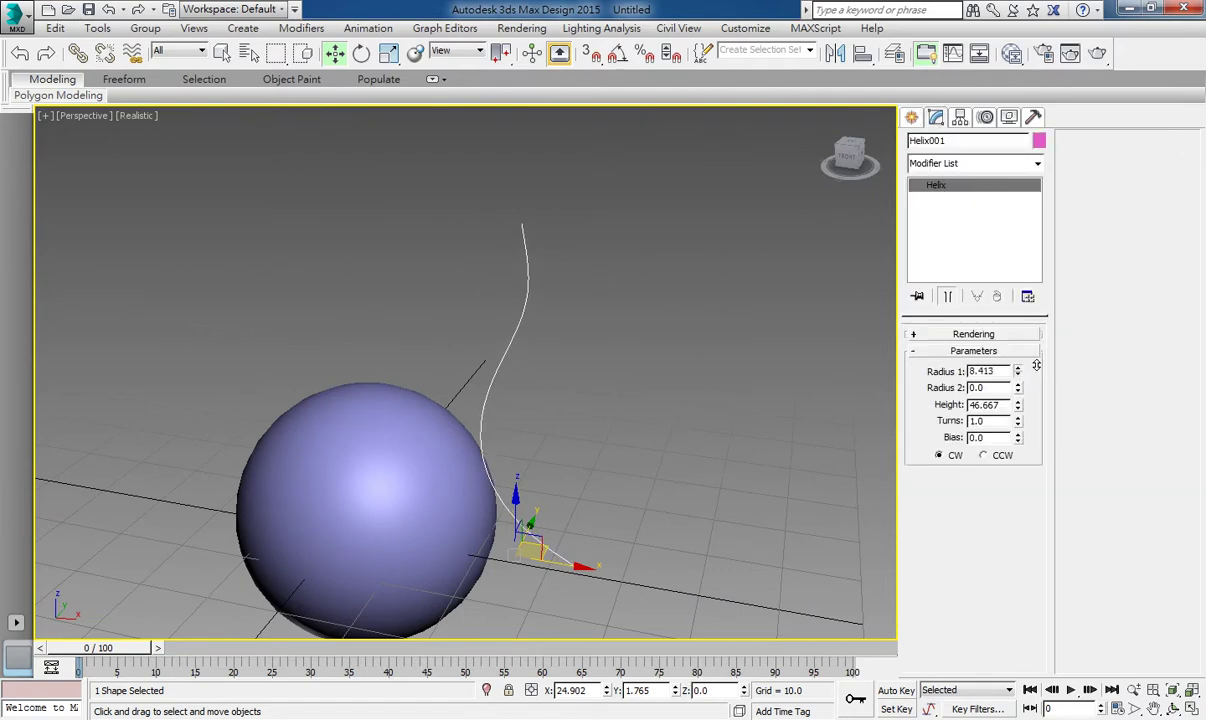
alt+middle_drag(440, 470, 460, 484)
key(alt+w)
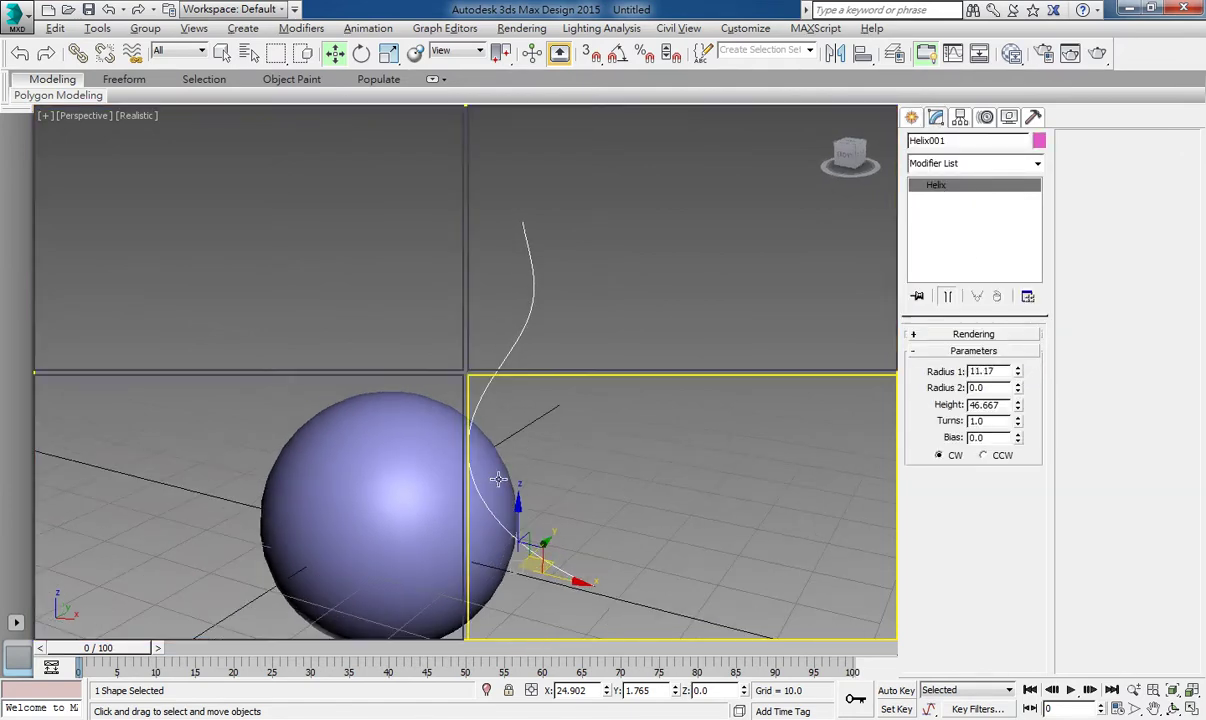
Step: In the Front view, rotate the helix about 62 degrees and move it up-left onto the sphere
right_click(655, 273)
key(alt+w)
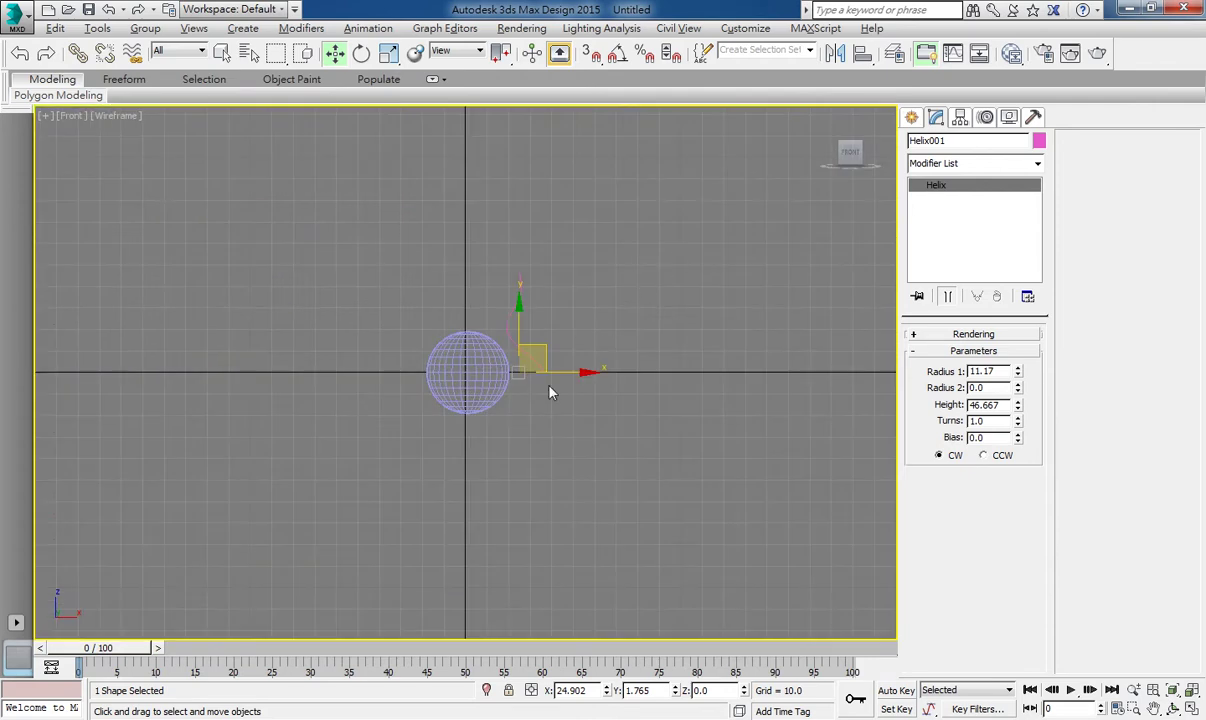
key(e)
mouse_move(586, 350)
mouse_down()
mouse_move(623, 452)
mouse_move(606, 424)
mouse_up()
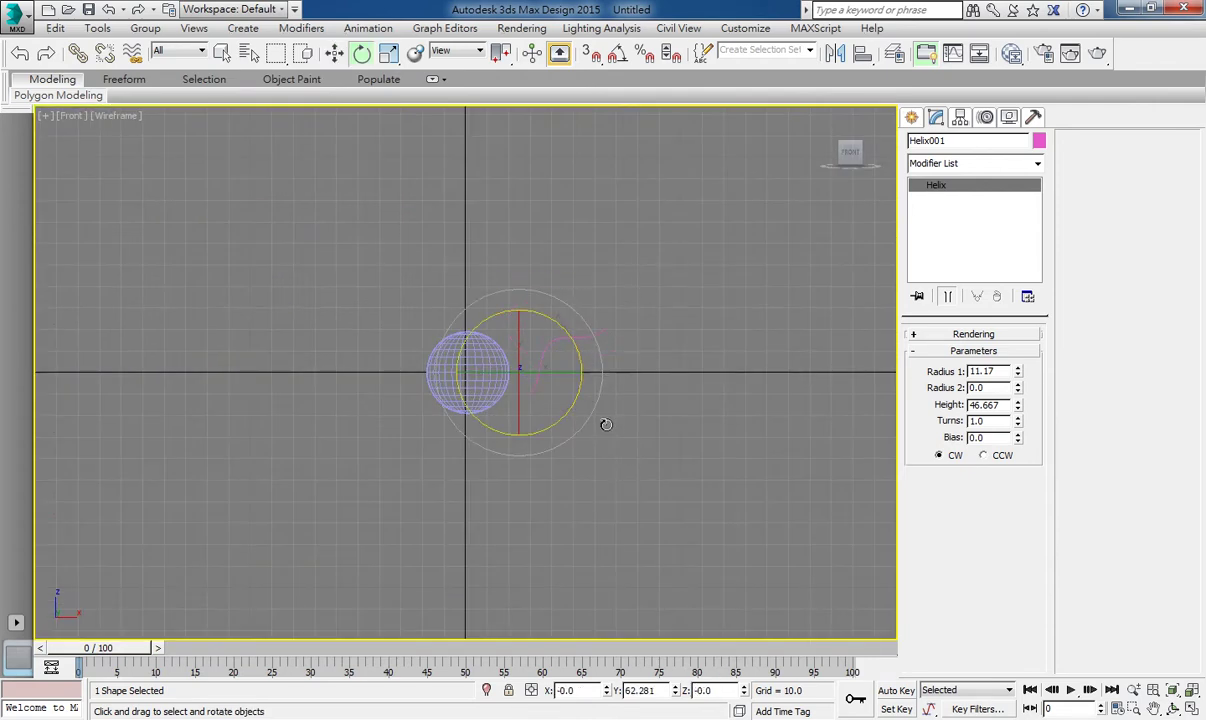
key(w)
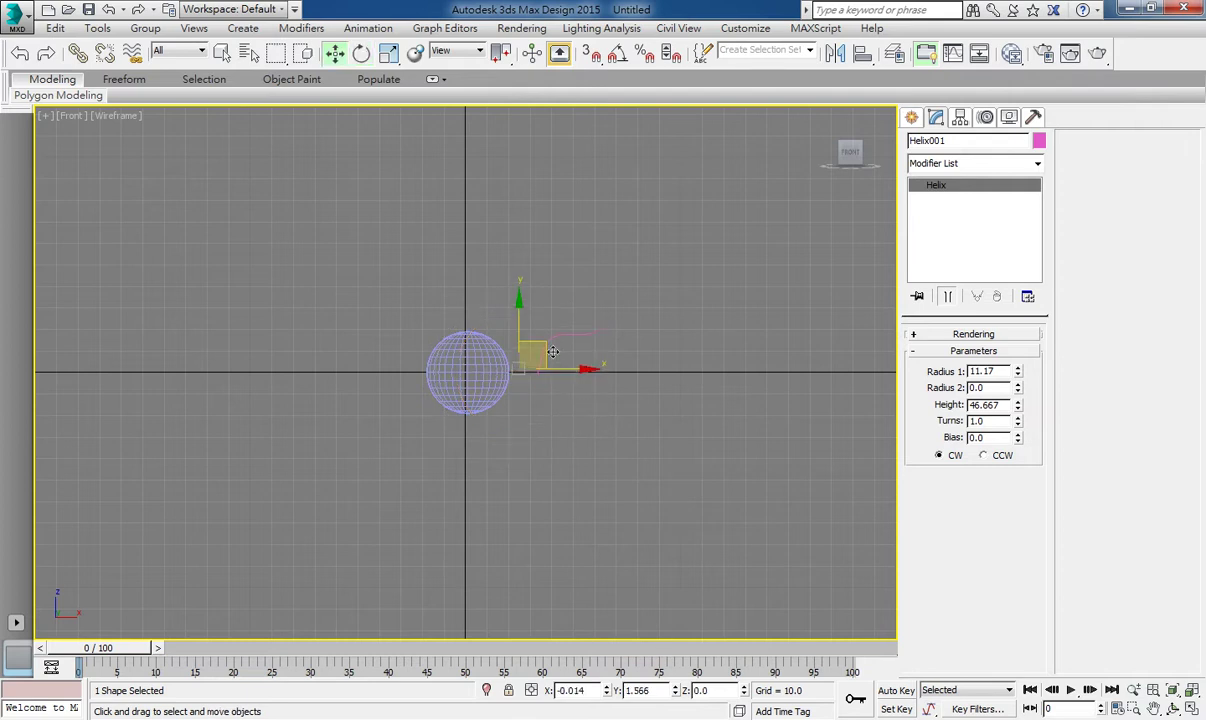
drag(562, 346, 522, 317)
Step: In the Top view, rotate the helix around its vertical axis
key(alt+w)
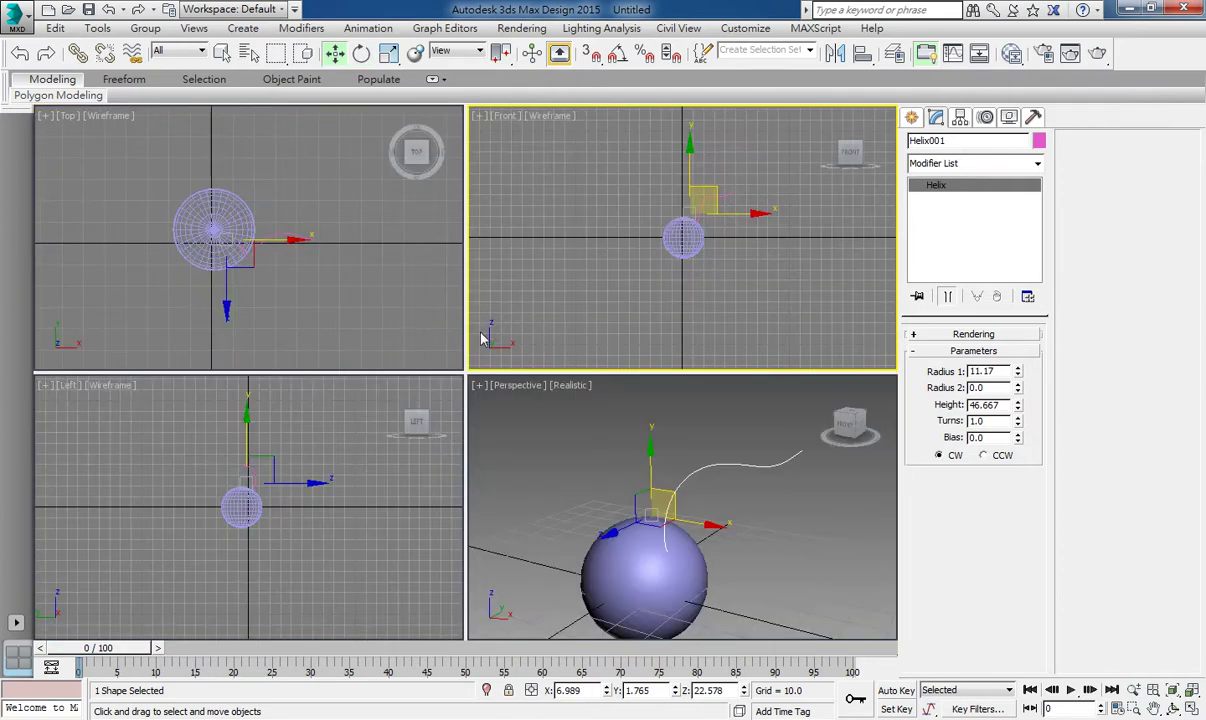
click(259, 251)
key(alt+w)
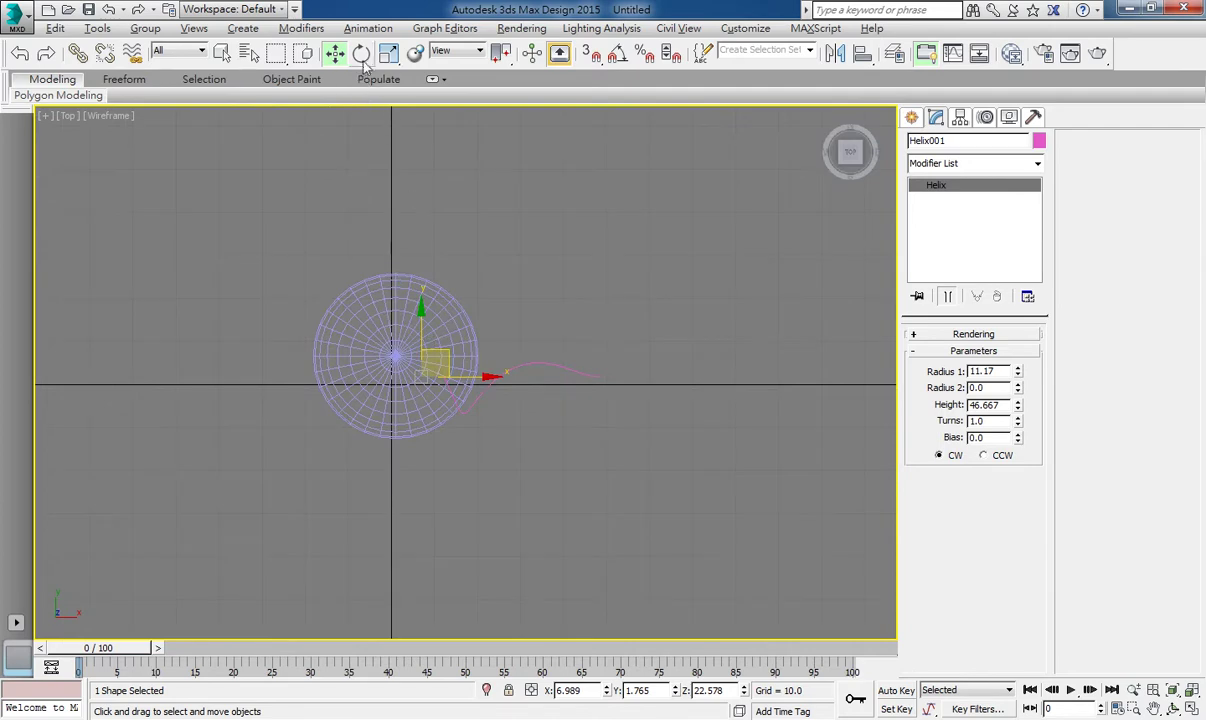
key(e)
drag(489, 362, 452, 262)
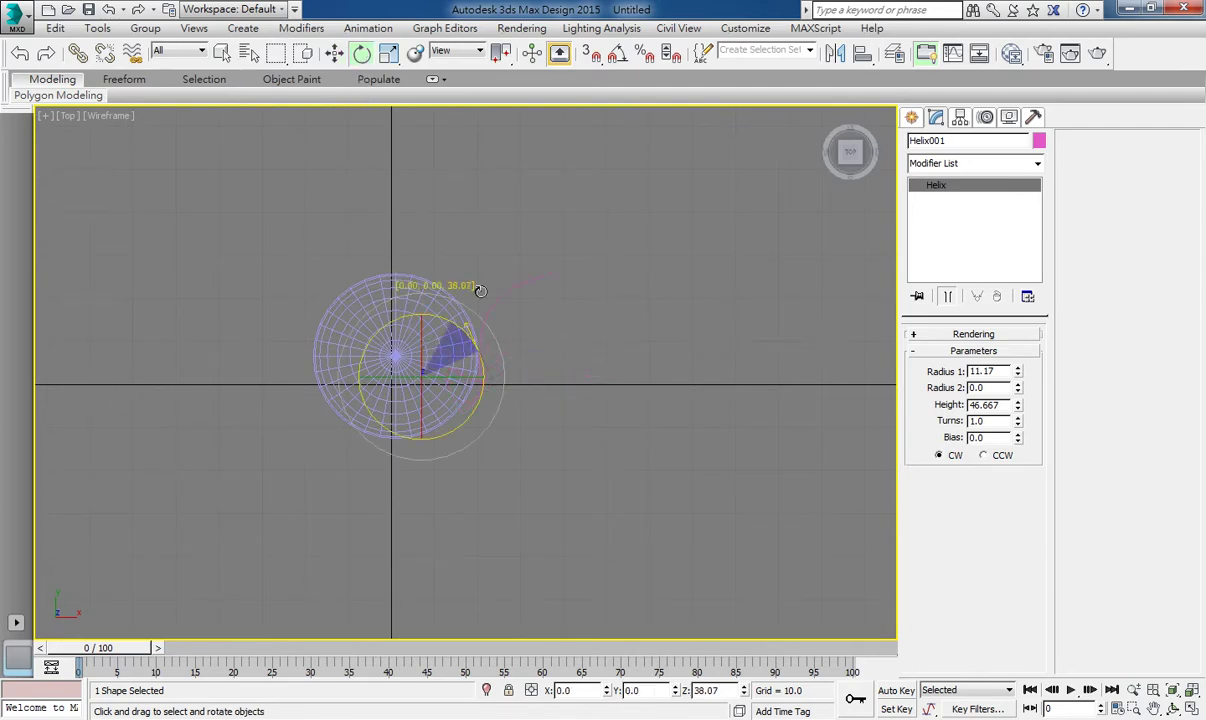
Step: Maximize Perspective, orbit to look down on the sphere, and select it
key(alt+w)
right_click(662, 482)
key(alt+w)
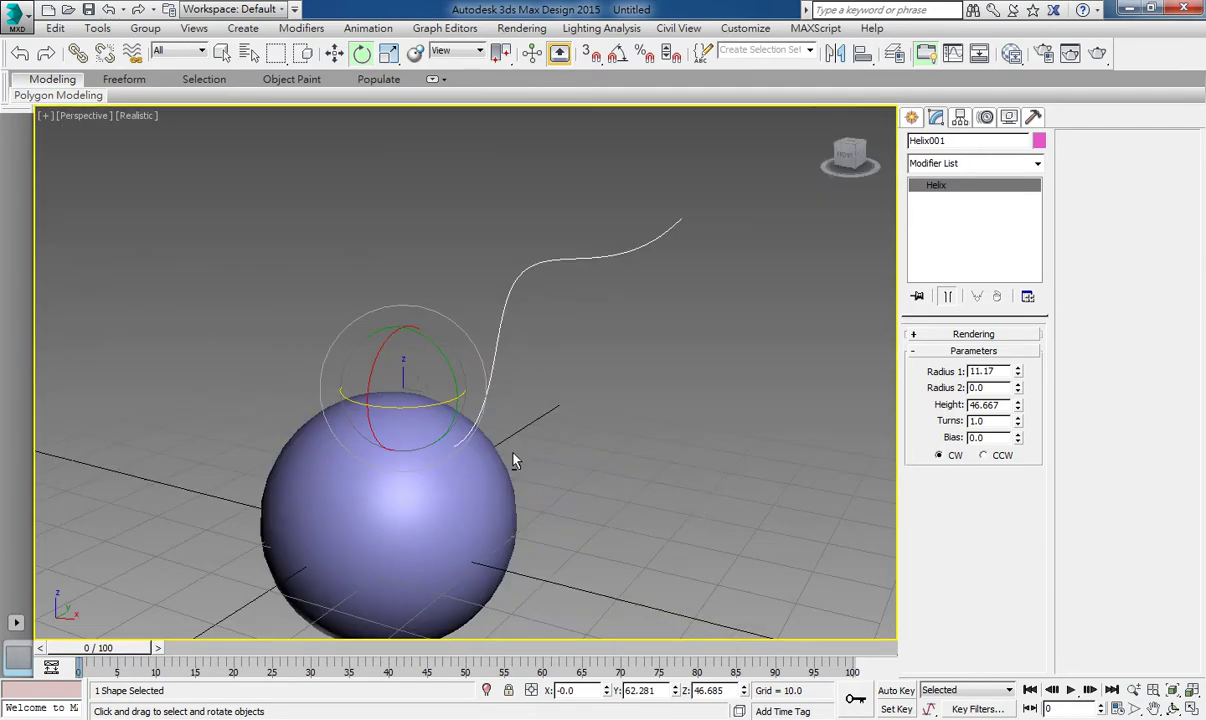
mouse_move(444, 441)
alt+middle_down()
mouse_move(408, 420)
mouse_move(463, 428)
alt+middle_up()
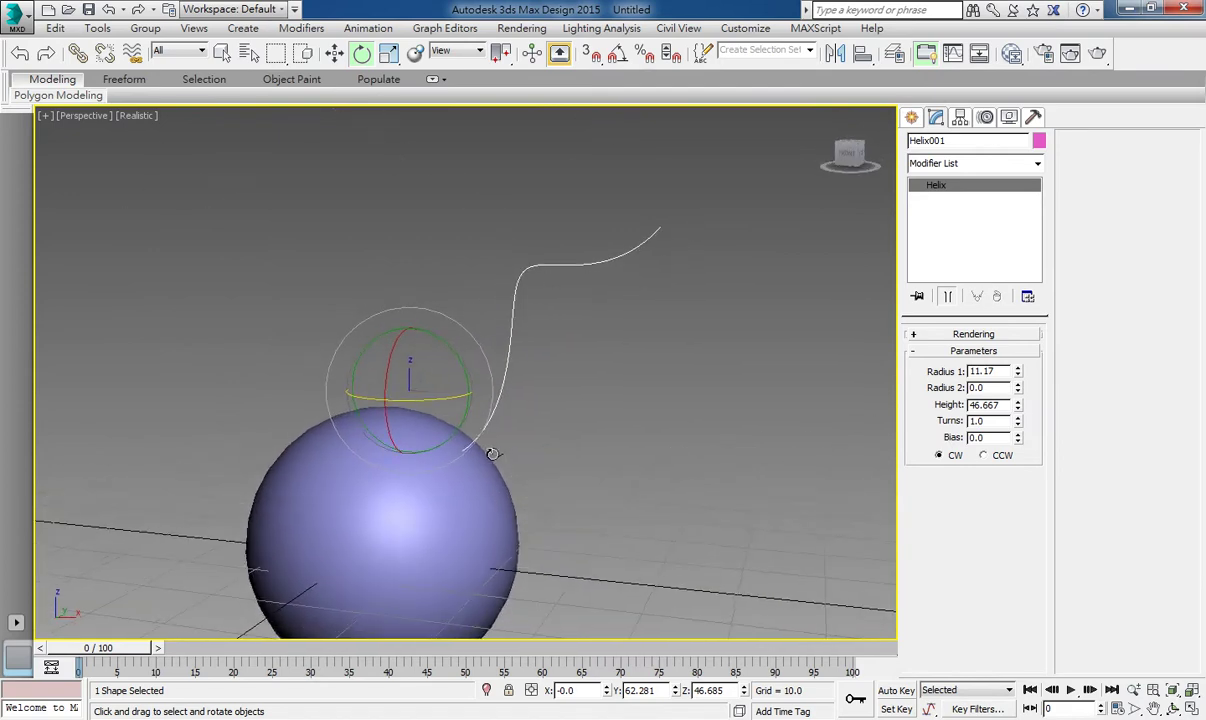
alt+middle_drag(607, 409, 634, 380)
click(490, 366)
Step: Convert the sphere to an Editable Poly and enter Polygon level
right_click(491, 365)
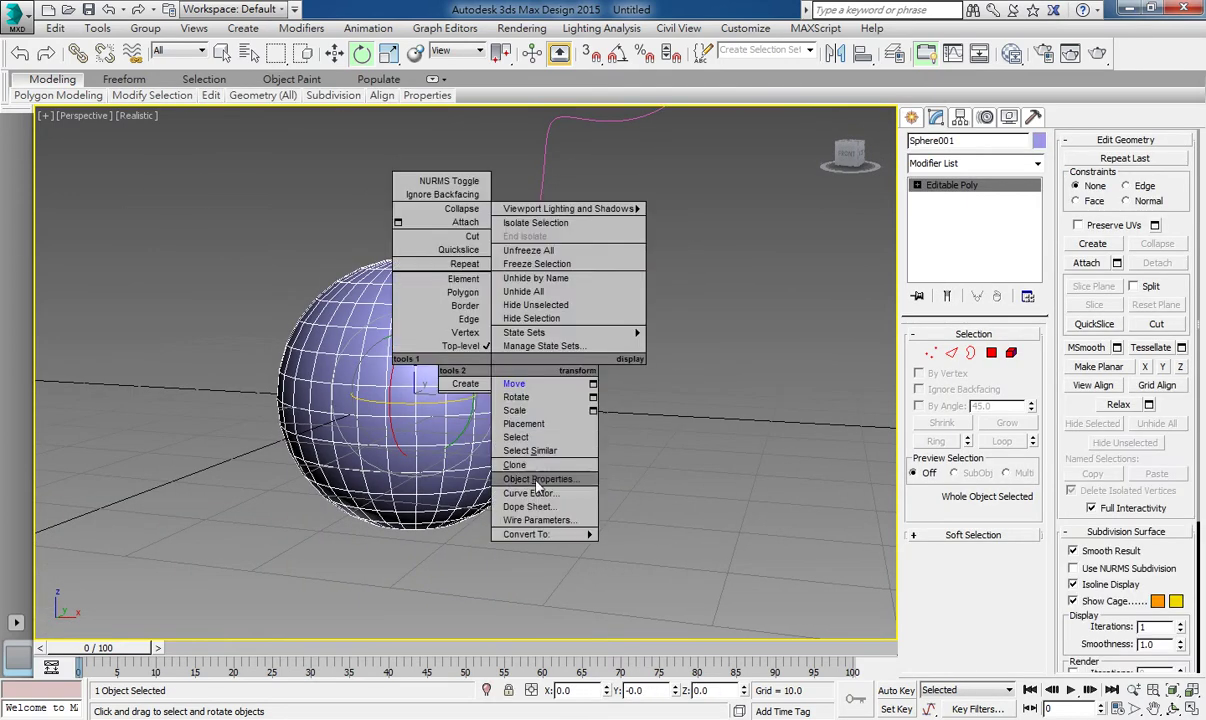
click(668, 548)
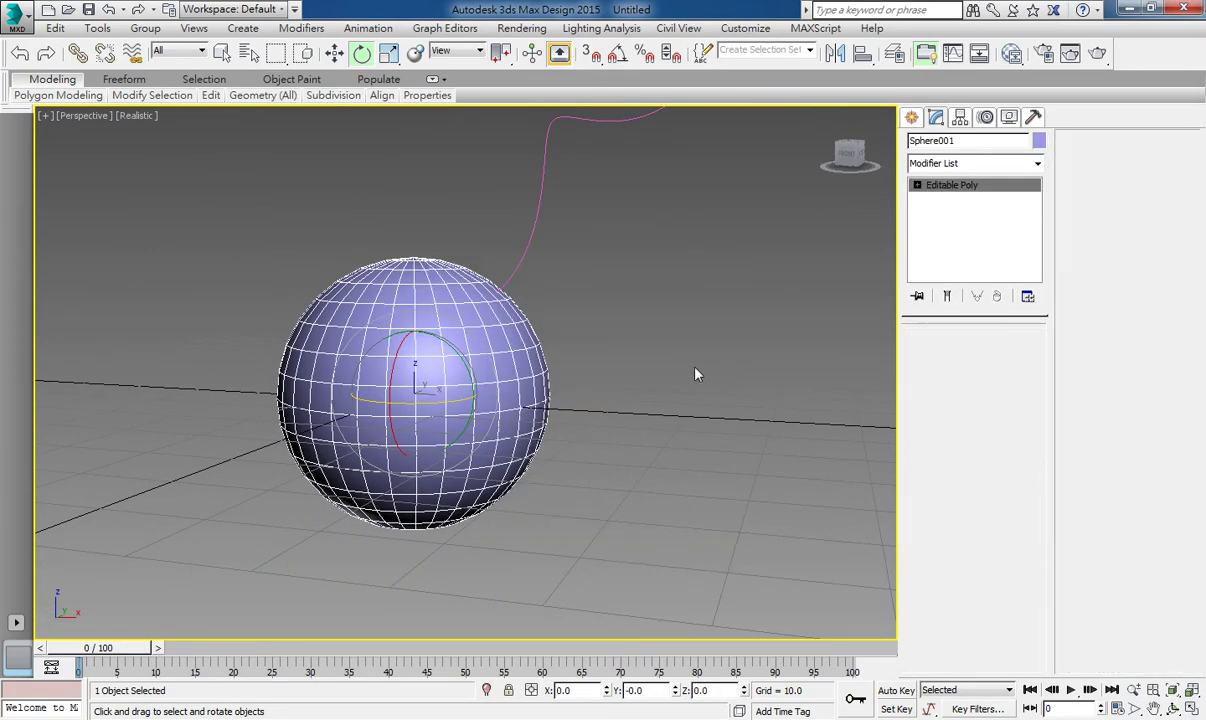
key(4)
drag(390, 312, 432, 362)
Step: Select six faces under the helix's base and open the Extrude Along Spline settings
mouse_move(470, 417)
alt+middle_down()
mouse_move(445, 328)
mouse_move(430, 366)
mouse_move(393, 390)
alt+middle_up()
key(w)
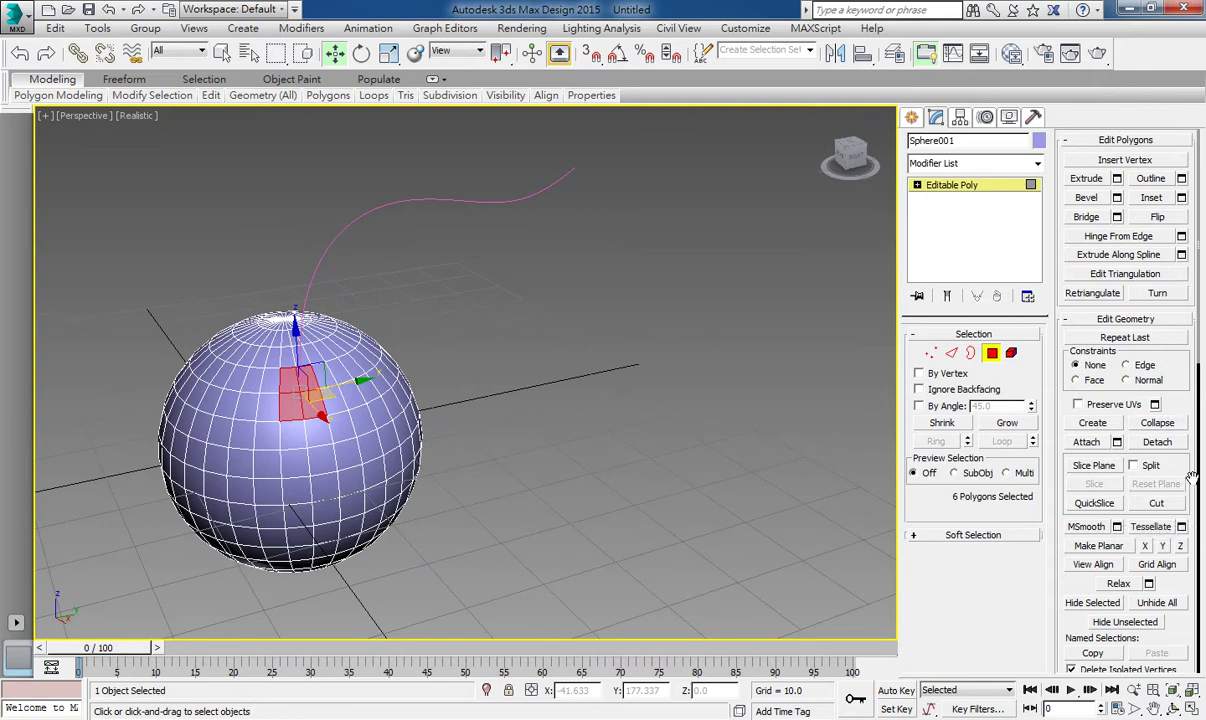
mouse_move(1192, 478)
mouse_down()
mouse_move(1196, 372)
mouse_move(1199, 498)
mouse_up()
click(1181, 255)
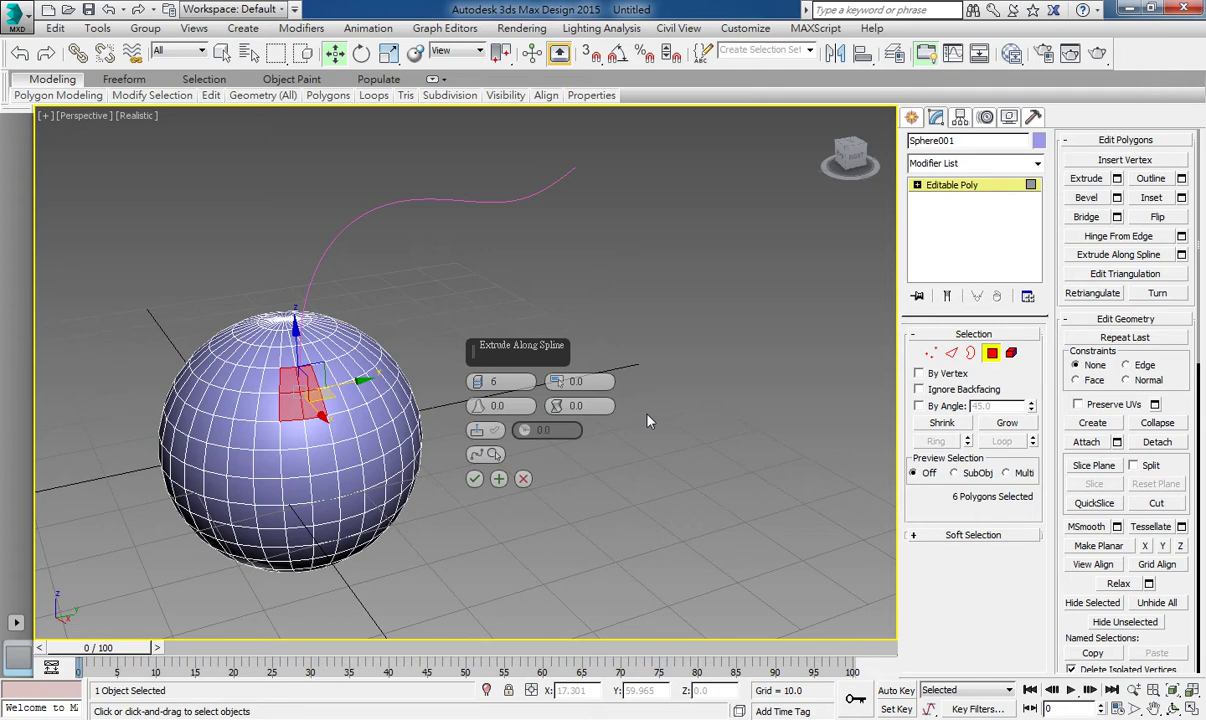
Step: Test the helix as the extrude path, then cancel and reduce the selection to four faces
click(493, 456)
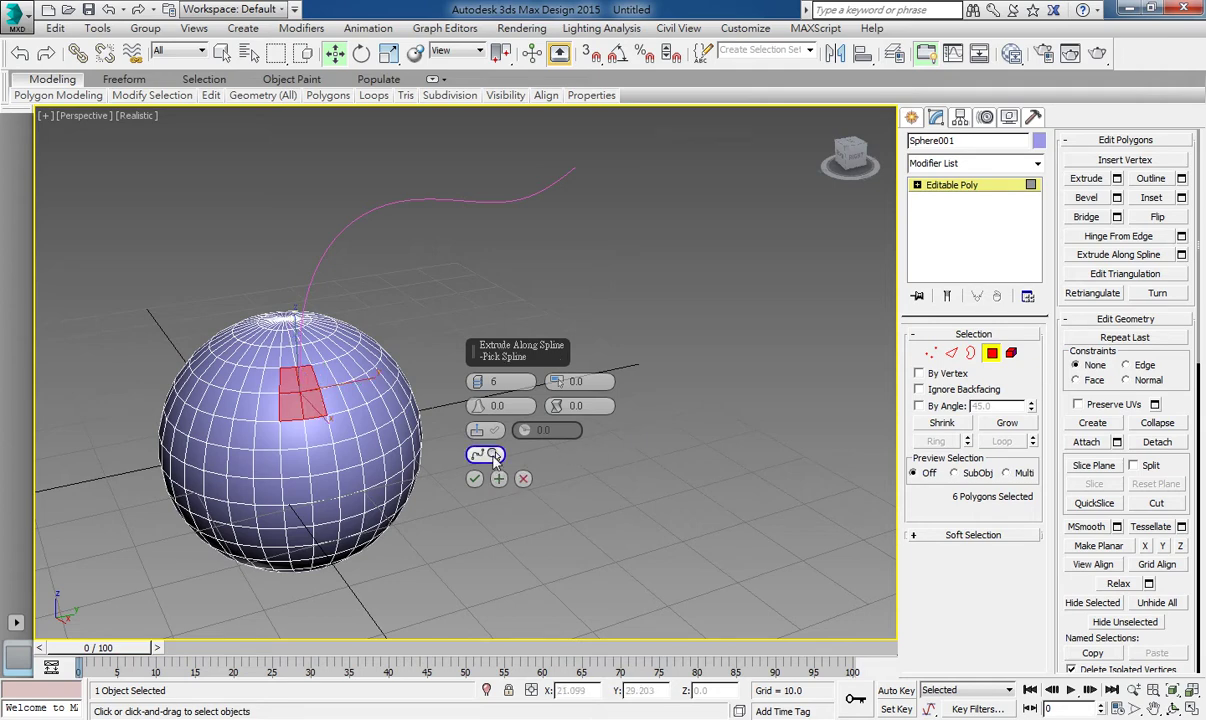
click(462, 211)
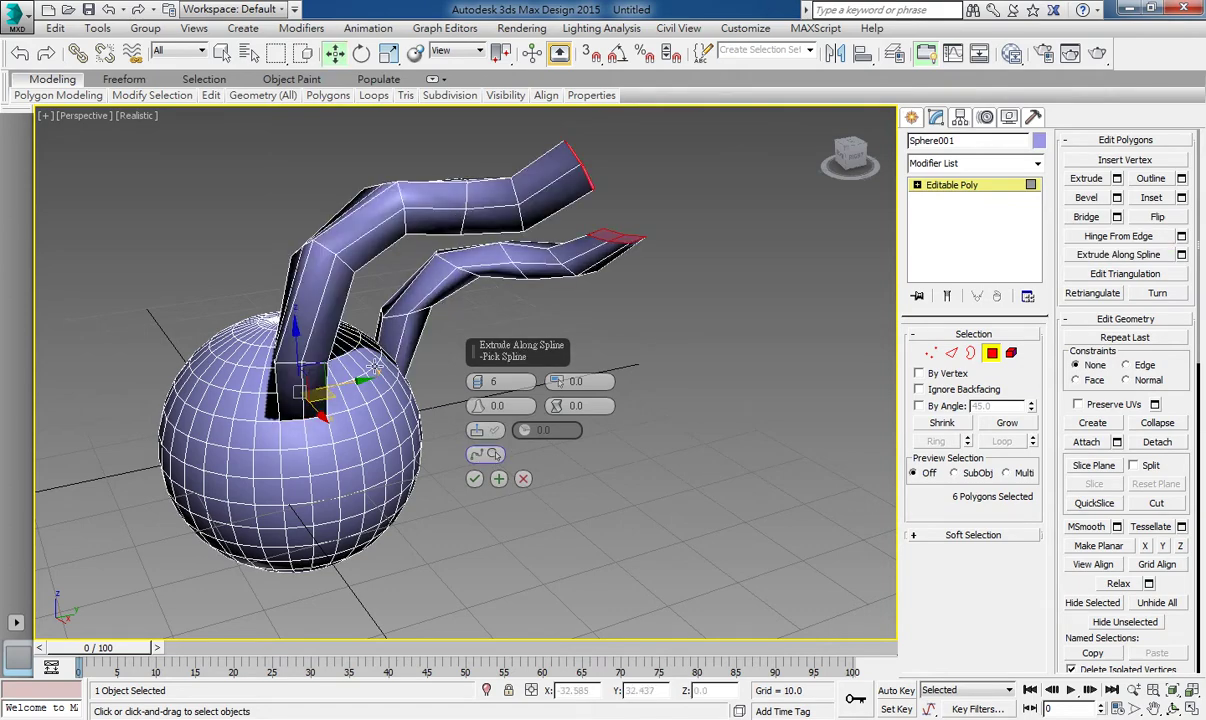
alt+middle_drag(505, 280, 530, 456)
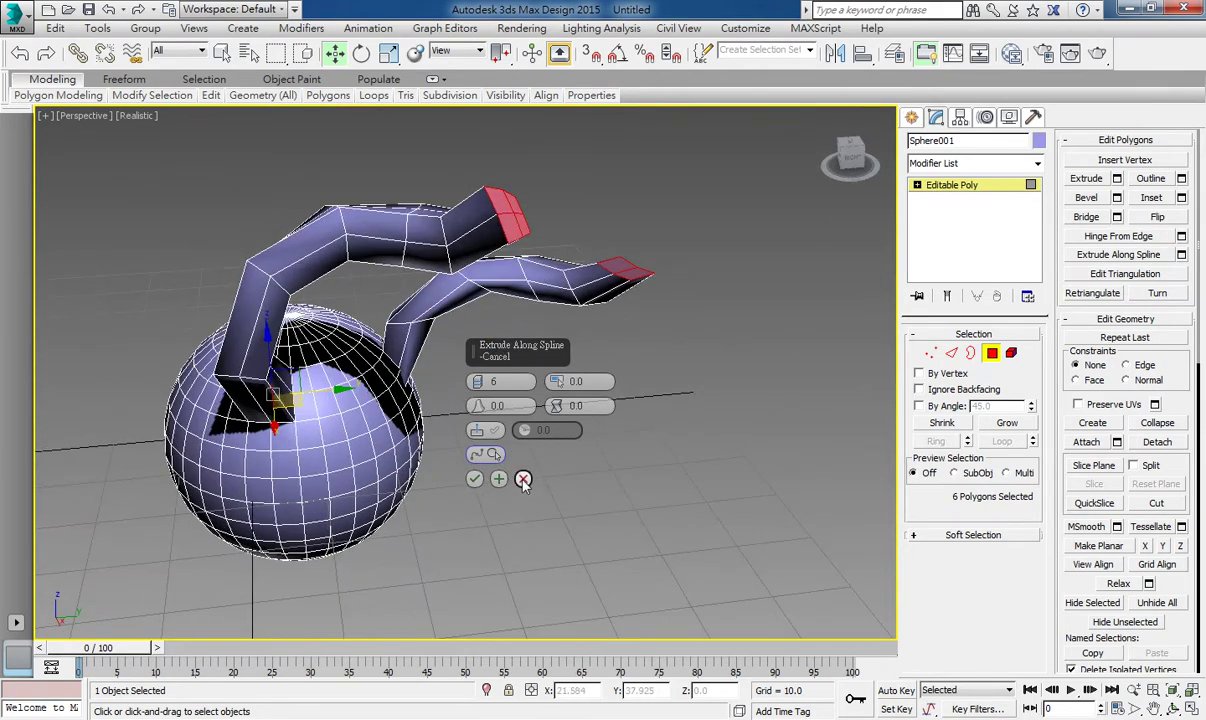
click(523, 480)
mouse_move(470, 408)
alt+middle_down()
mouse_move(331, 404)
mouse_move(545, 507)
alt+middle_up()
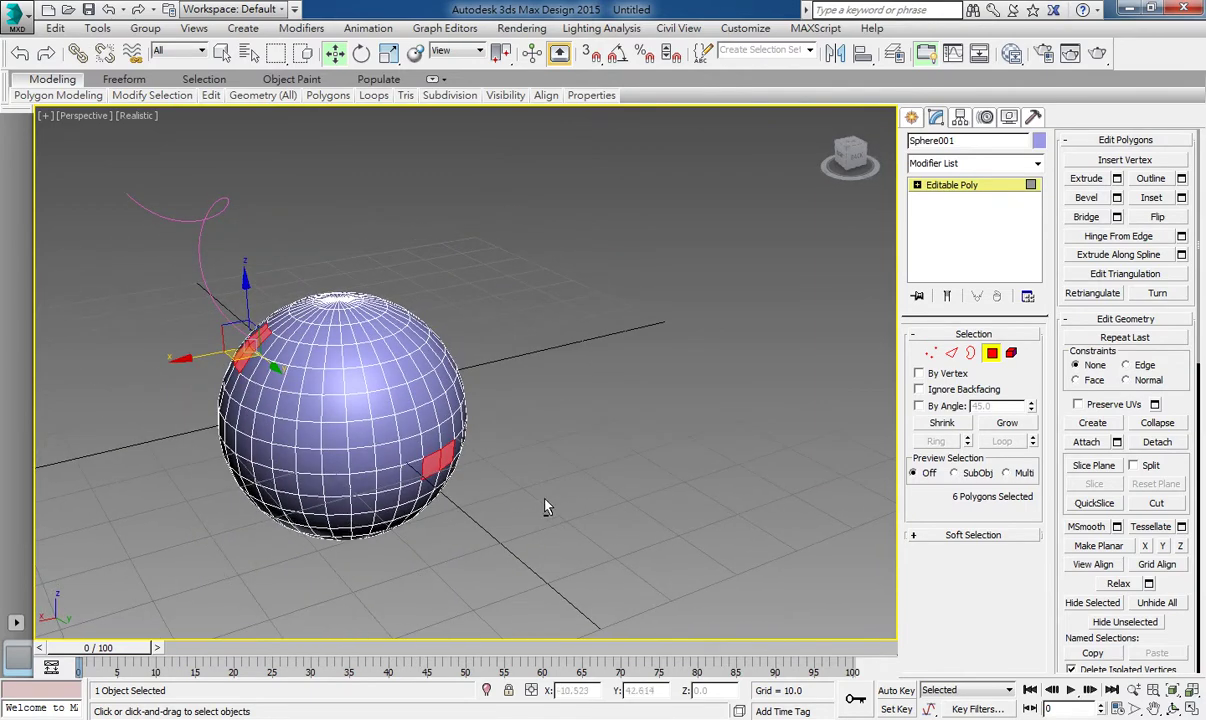
alt+drag(423, 447, 420, 445)
mouse_move(435, 548)
alt+middle_down()
mouse_move(648, 530)
mouse_move(529, 485)
alt+middle_up()
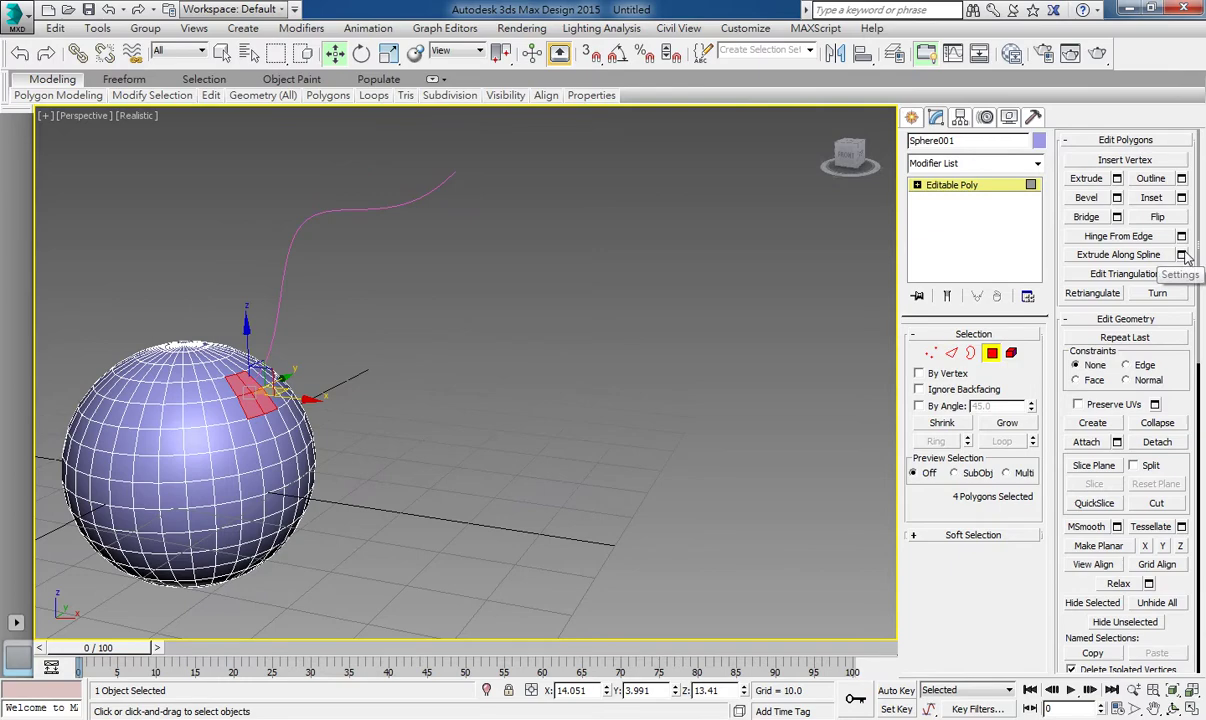
Step: Extrude the four faces along the helix with 42 segments, Taper Curve 2.5 and Twist 0
click(1182, 255)
click(492, 455)
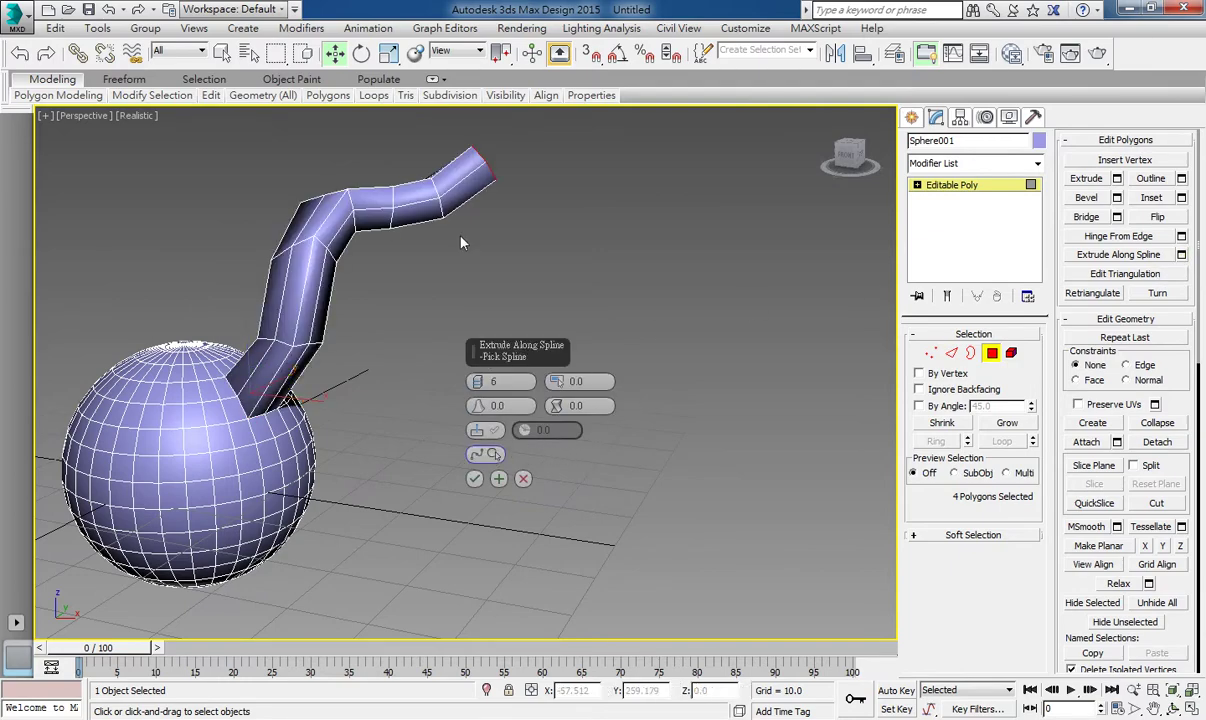
alt+middle_drag(477, 237, 393, 246)
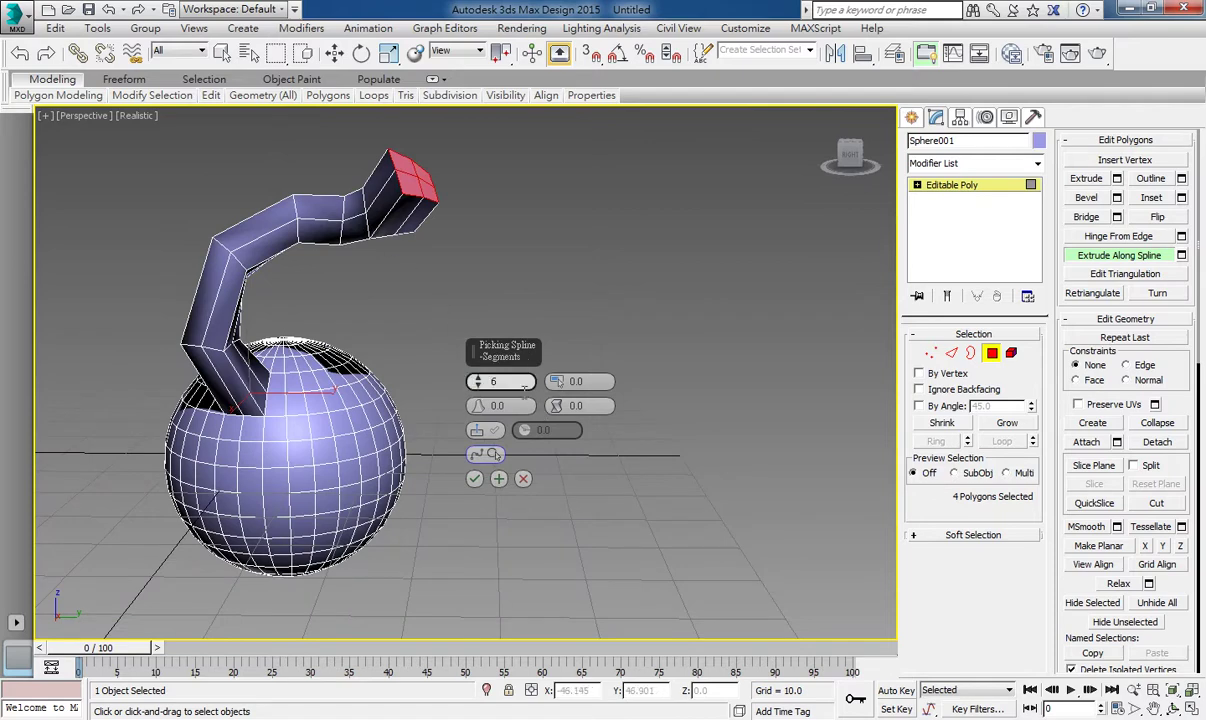
drag(477, 383, 502, 263)
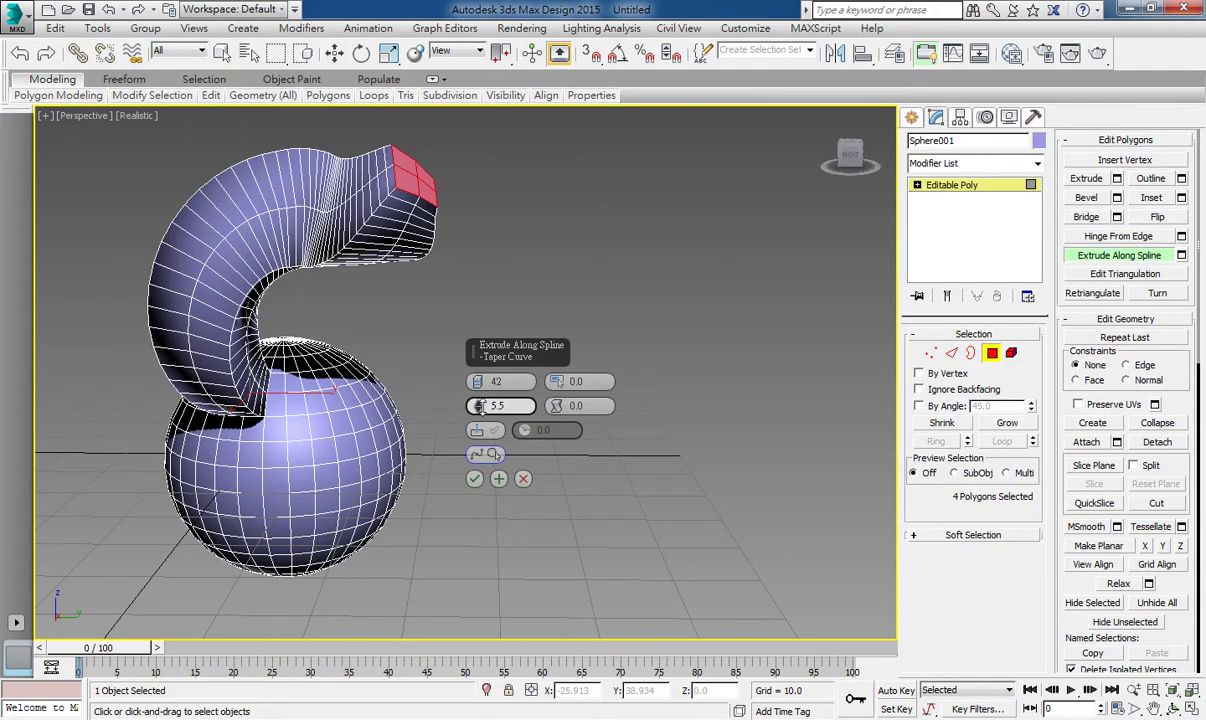
drag(478, 406, 494, 413)
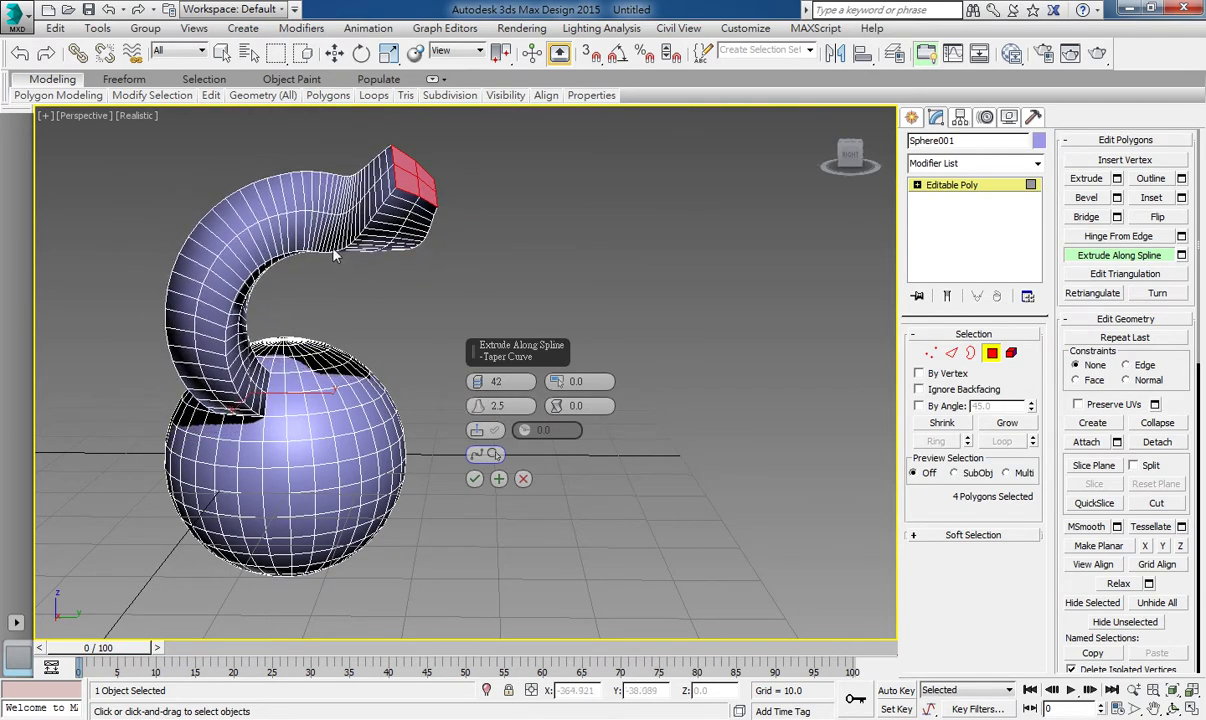
drag(562, 414, 560, 418)
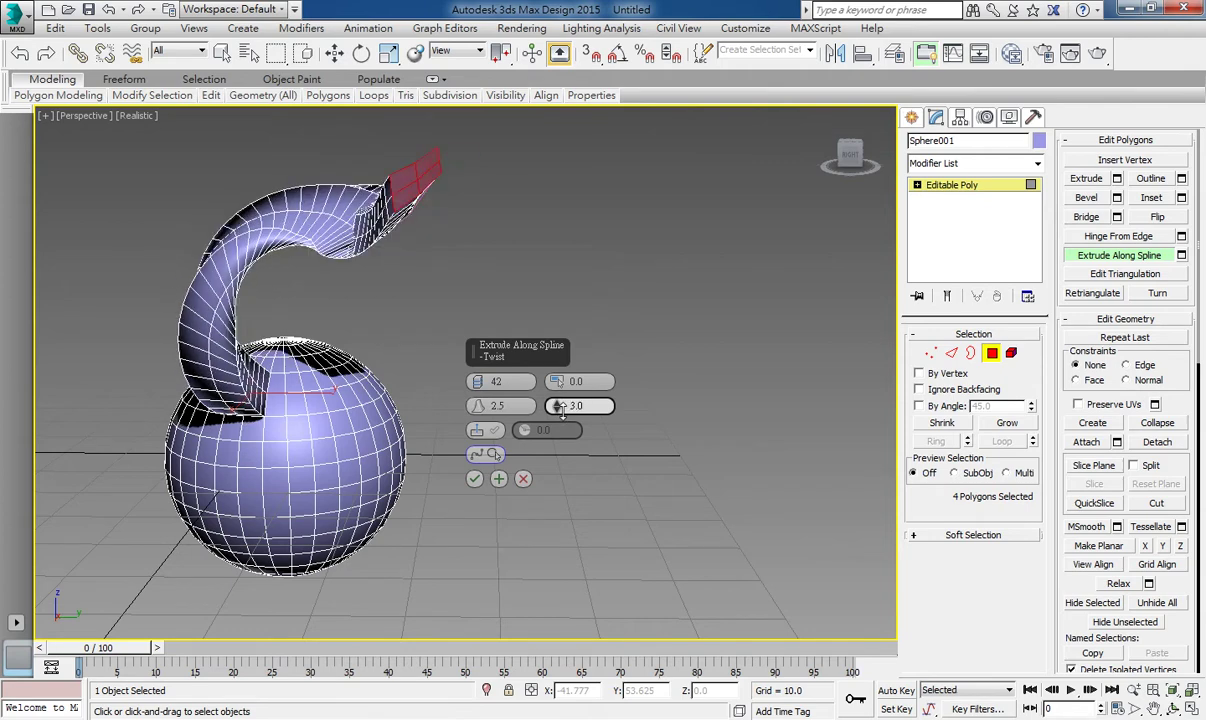
right_click(560, 418)
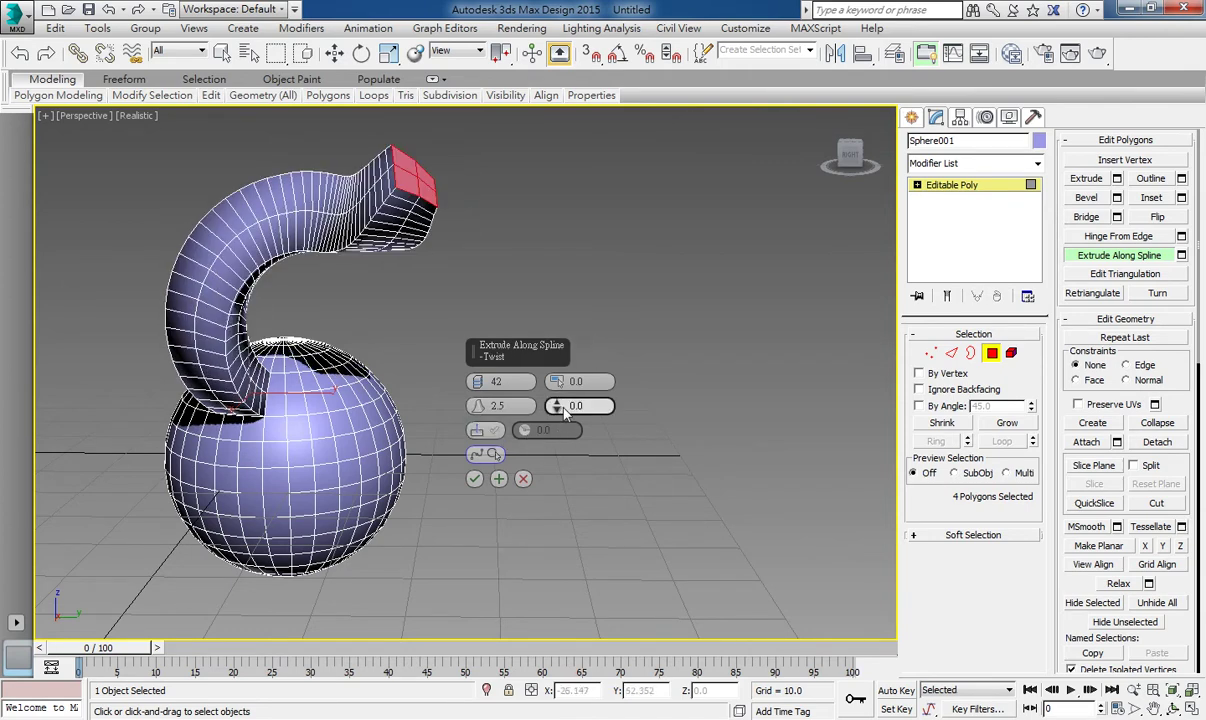
mouse_move(557, 382)
mouse_down()
mouse_move(569, 397)
mouse_move(557, 391)
mouse_up()
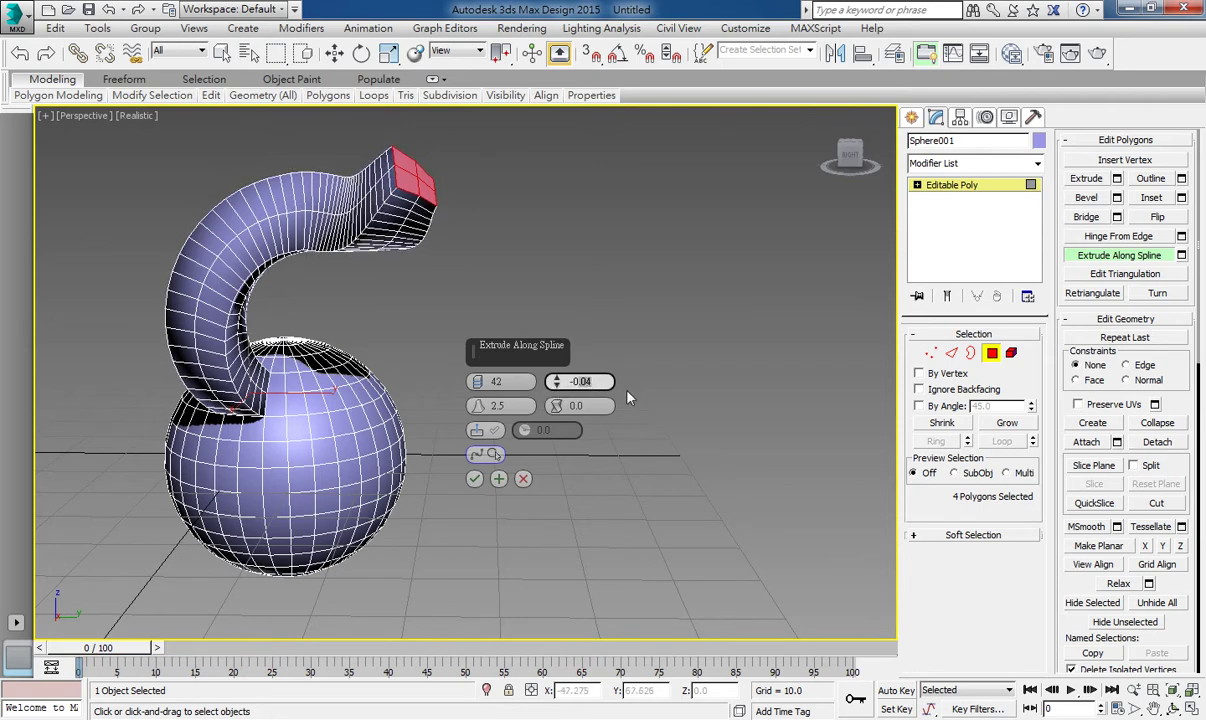
Step: Set Taper Amount to -1 so the tube narrows to a point, testing then resetting Twist
text(1)
key(Return)
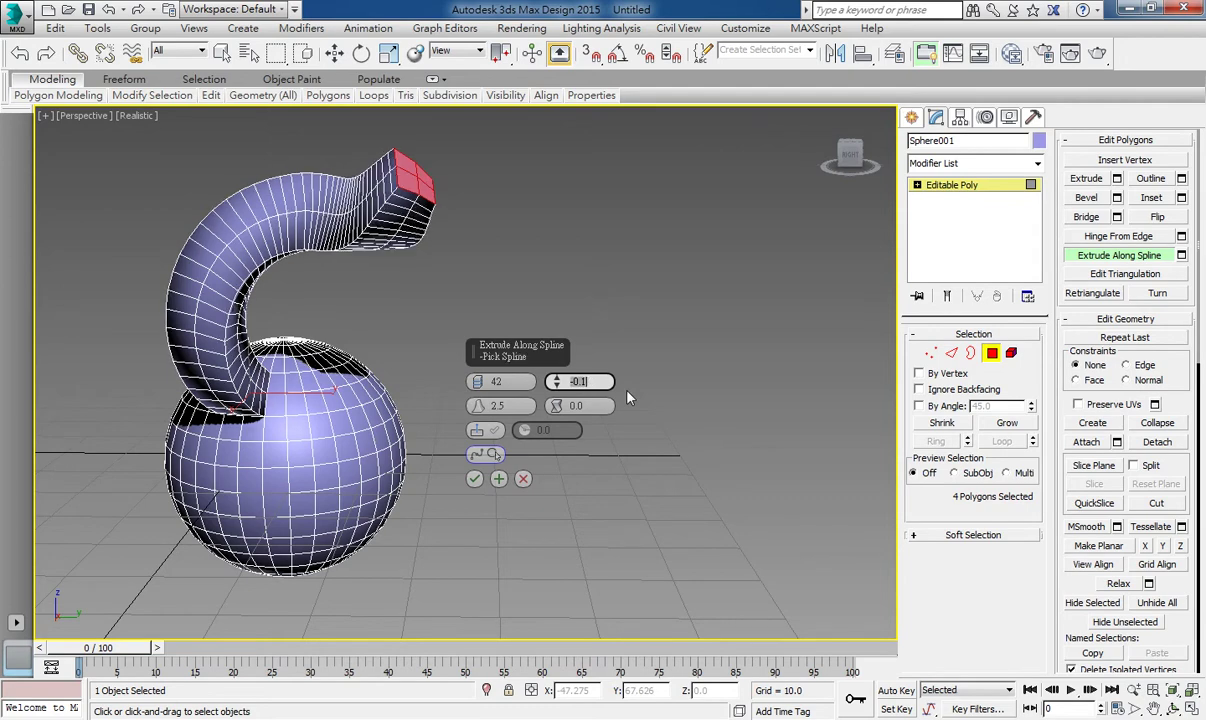
text(-1)
key(Return)
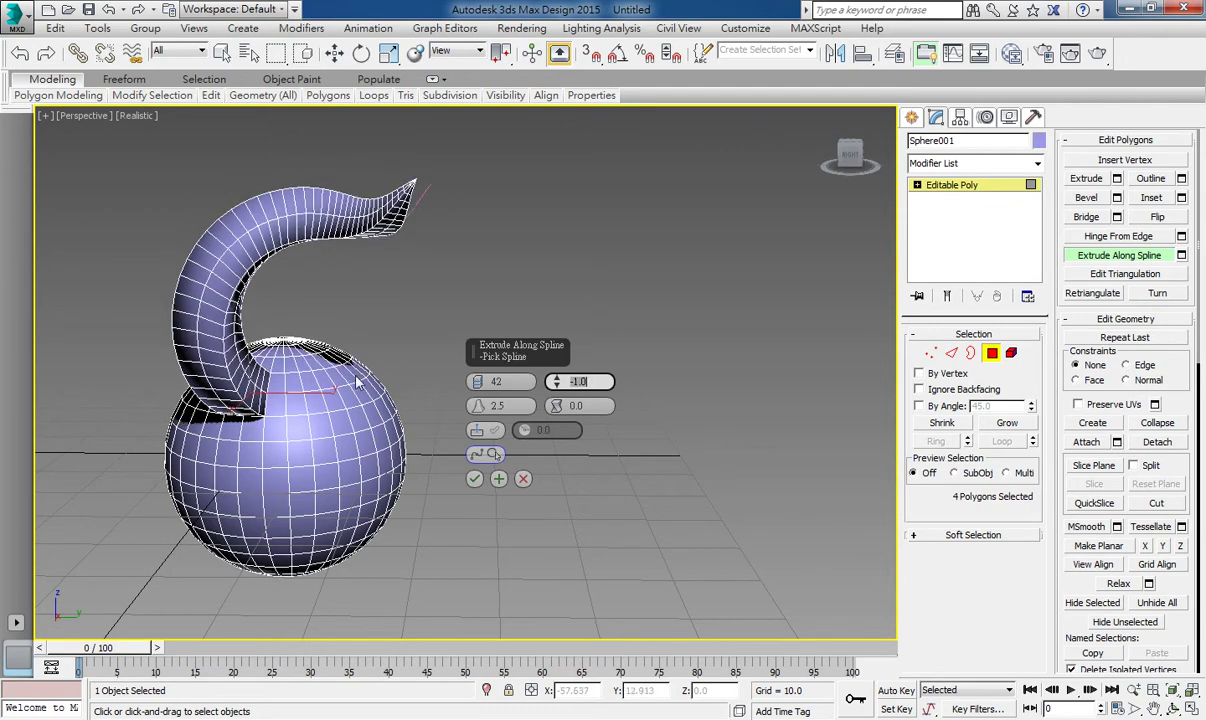
mouse_move(337, 401)
middle_down()
mouse_move(322, 393)
mouse_move(409, 393)
mouse_move(536, 320)
mouse_move(417, 408)
middle_up()
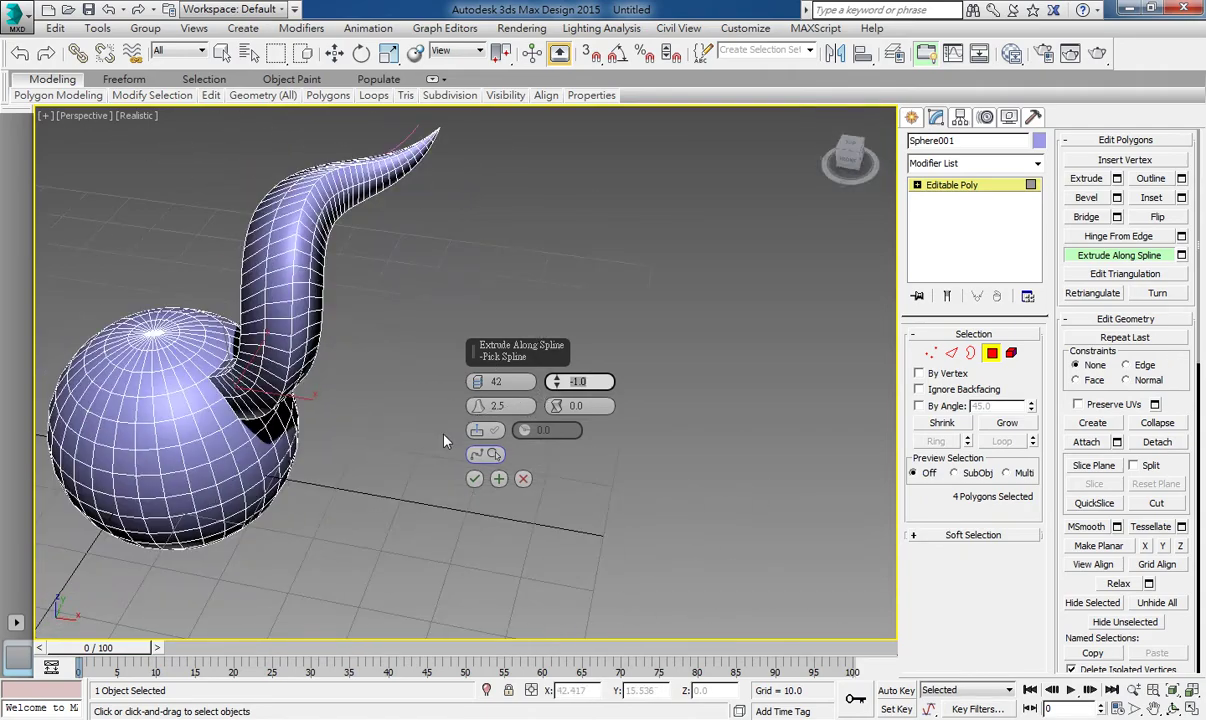
drag(557, 410, 557, 440)
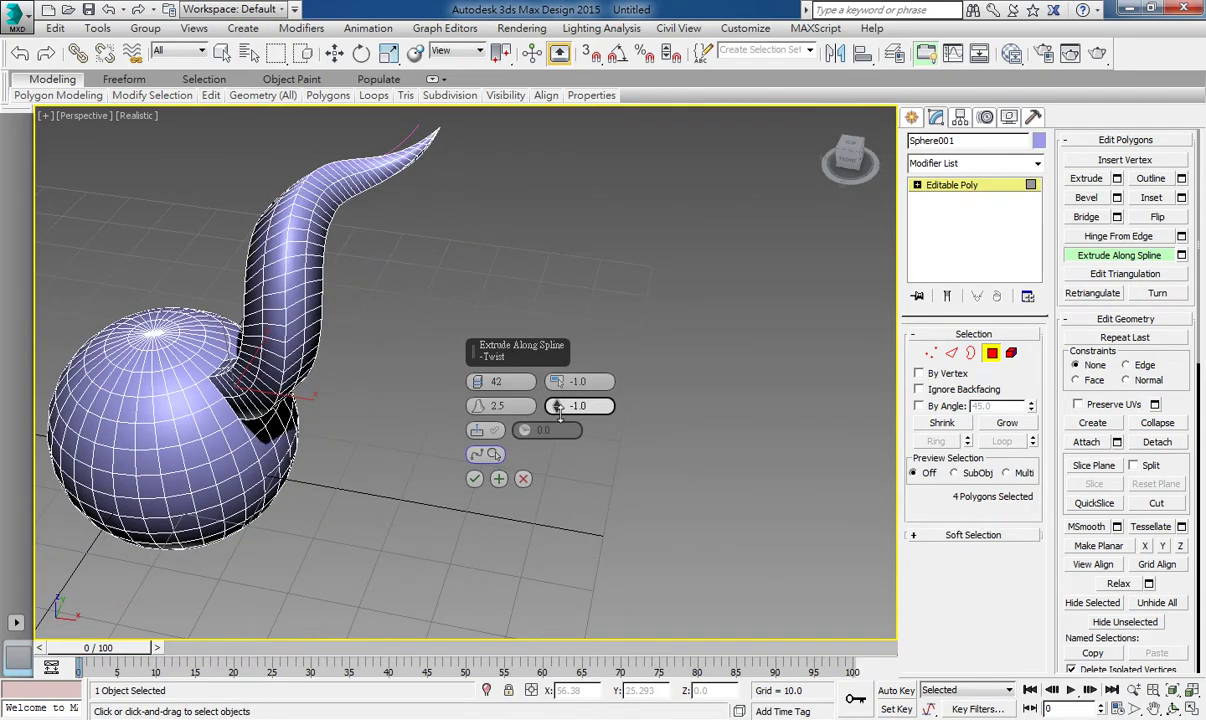
mouse_move(338, 351)
alt+middle_down()
mouse_move(338, 367)
mouse_move(334, 342)
mouse_move(462, 534)
alt+middle_up()
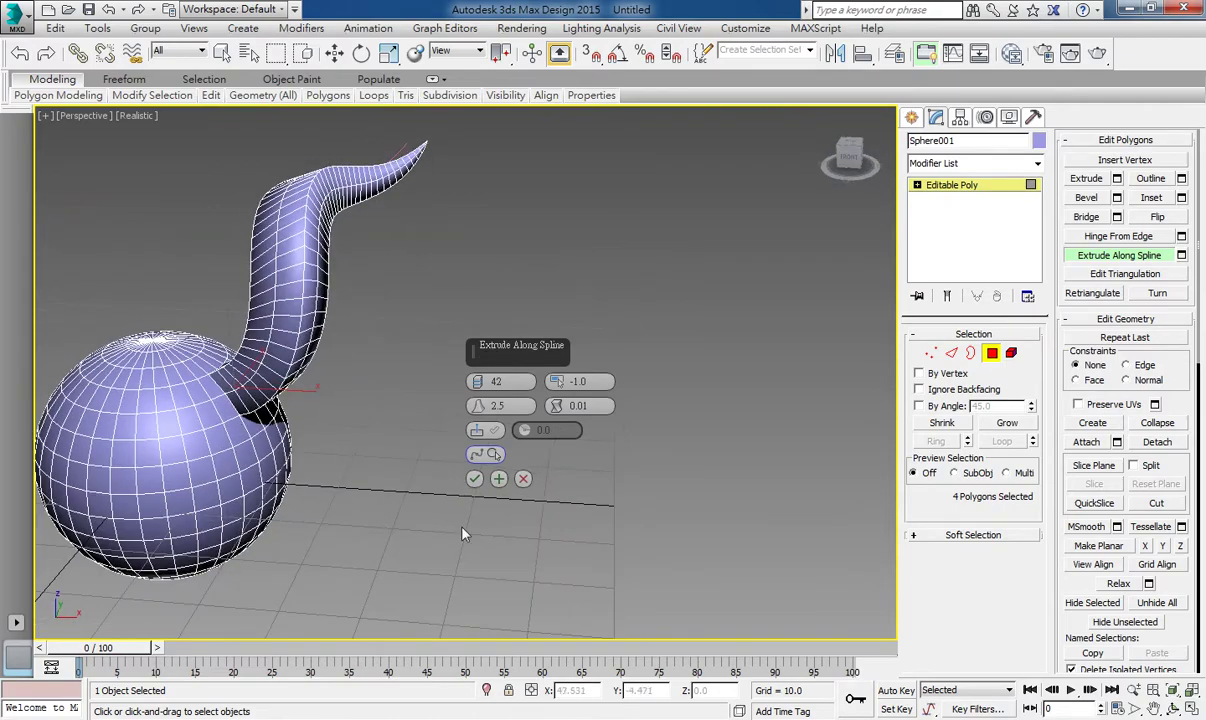
mouse_move(474, 484)
alt+middle_down()
mouse_move(388, 388)
mouse_move(394, 452)
alt+middle_up()
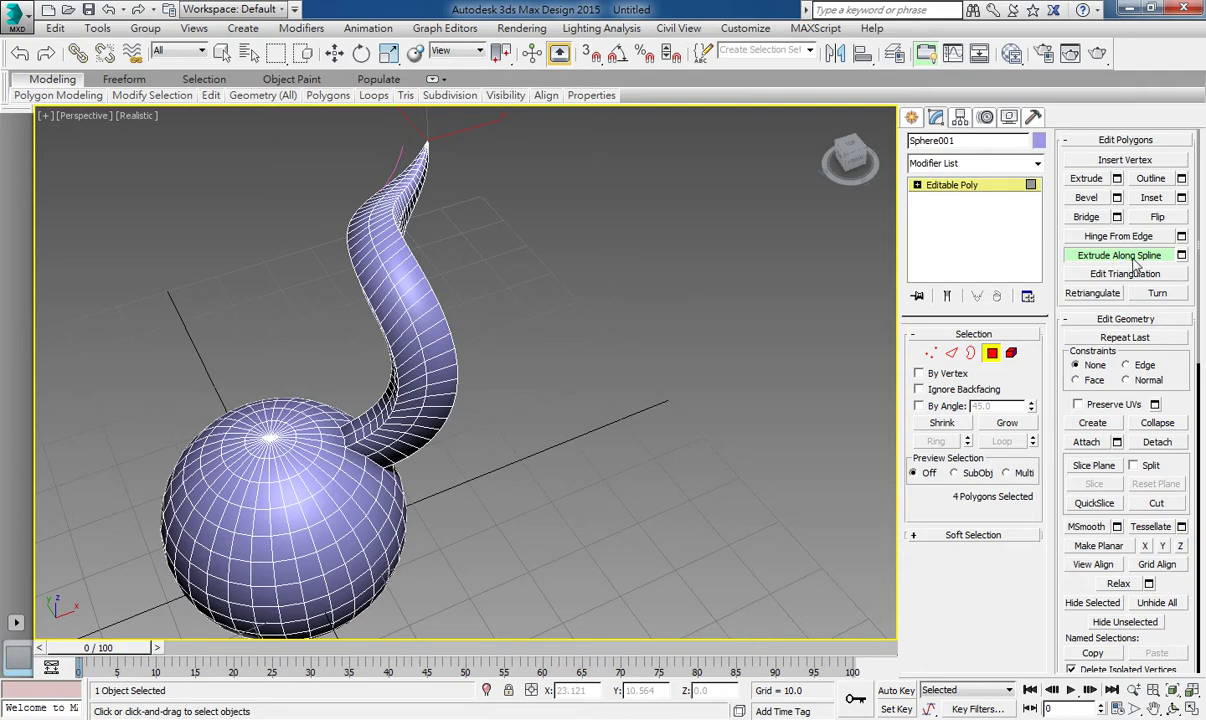
Step: Commit the horn extrusion to the sphere's mesh and orbit to view it
key(w)
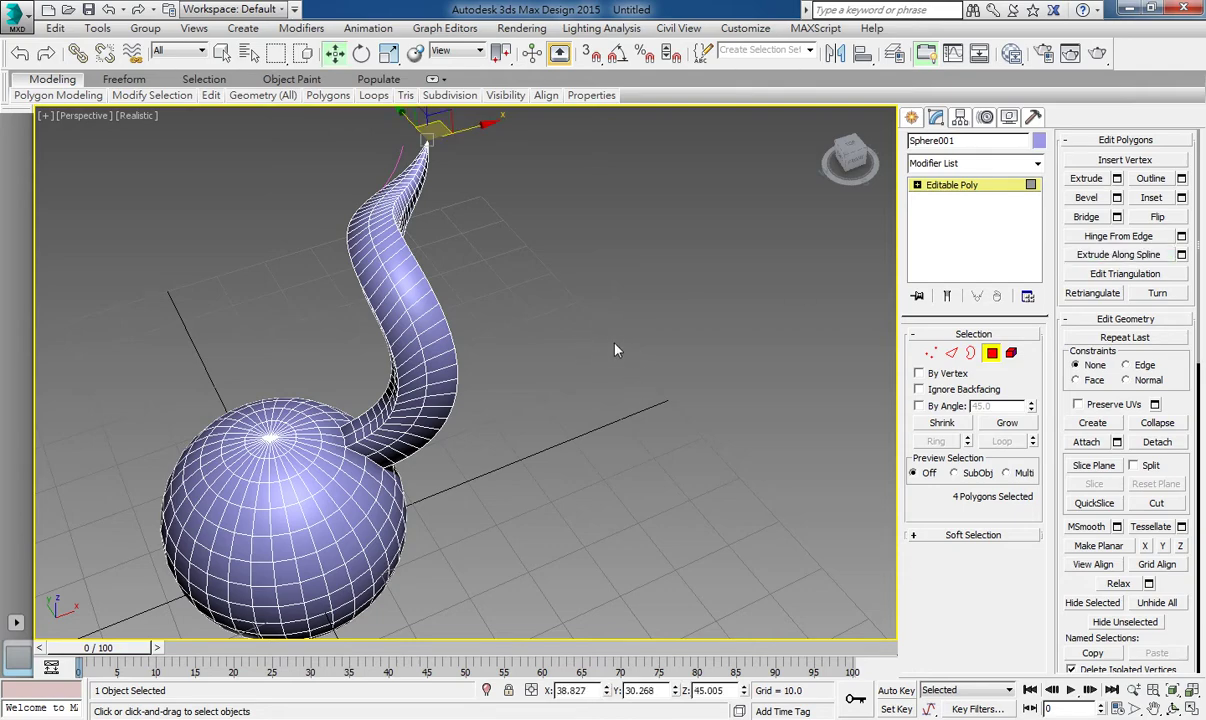
alt+middle_drag(615, 350, 787, 293)
alt+middle_drag(560, 379, 576, 367)
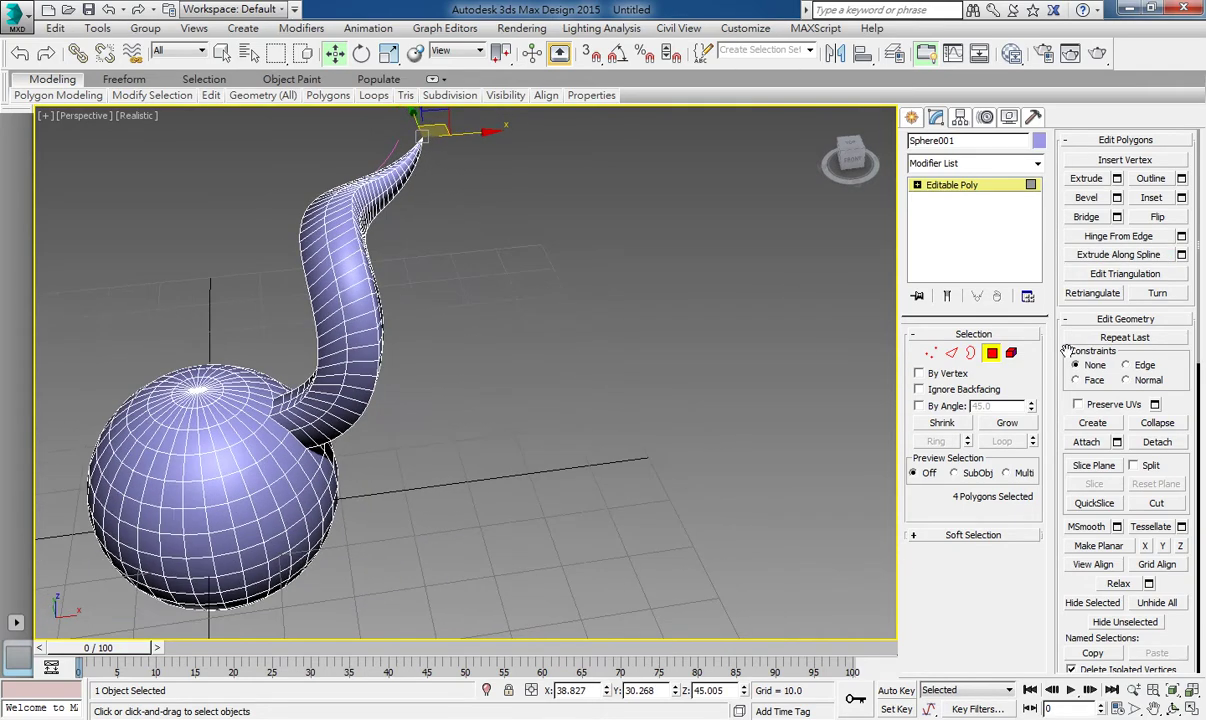
alt+middle_drag(640, 320, 675, 307)
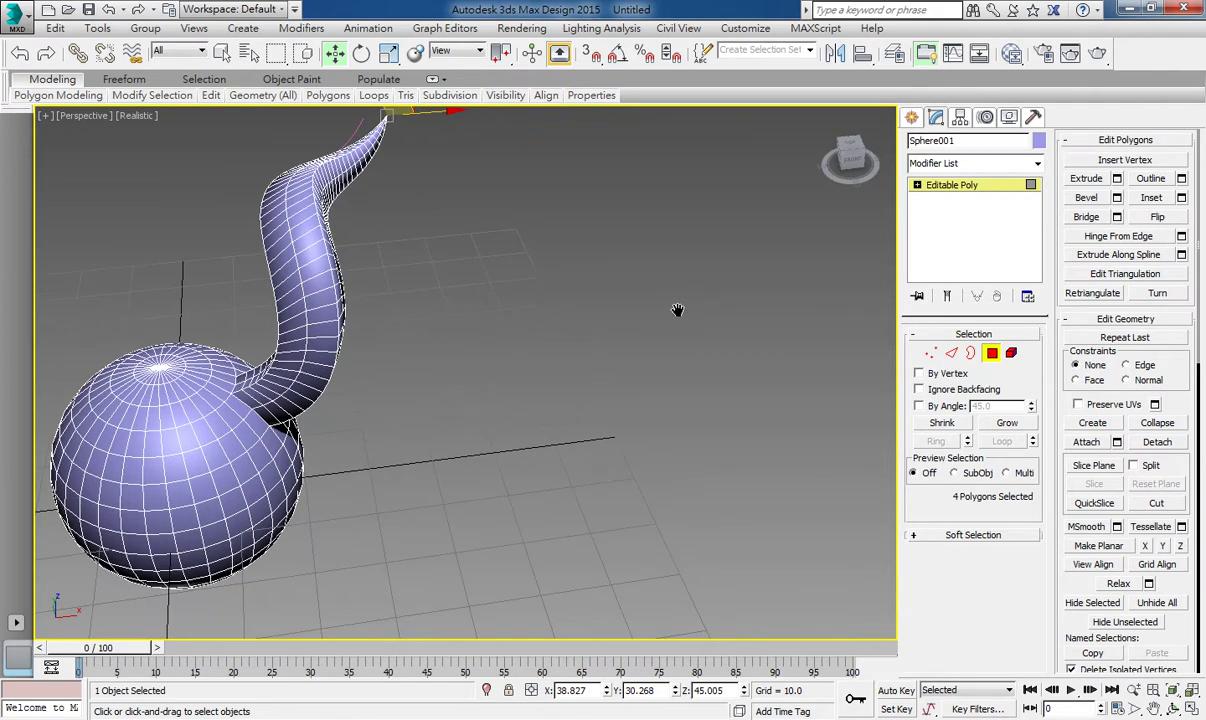
Step: Create a tall box pillar to the right of the sphere
click(975, 187)
click(911, 117)
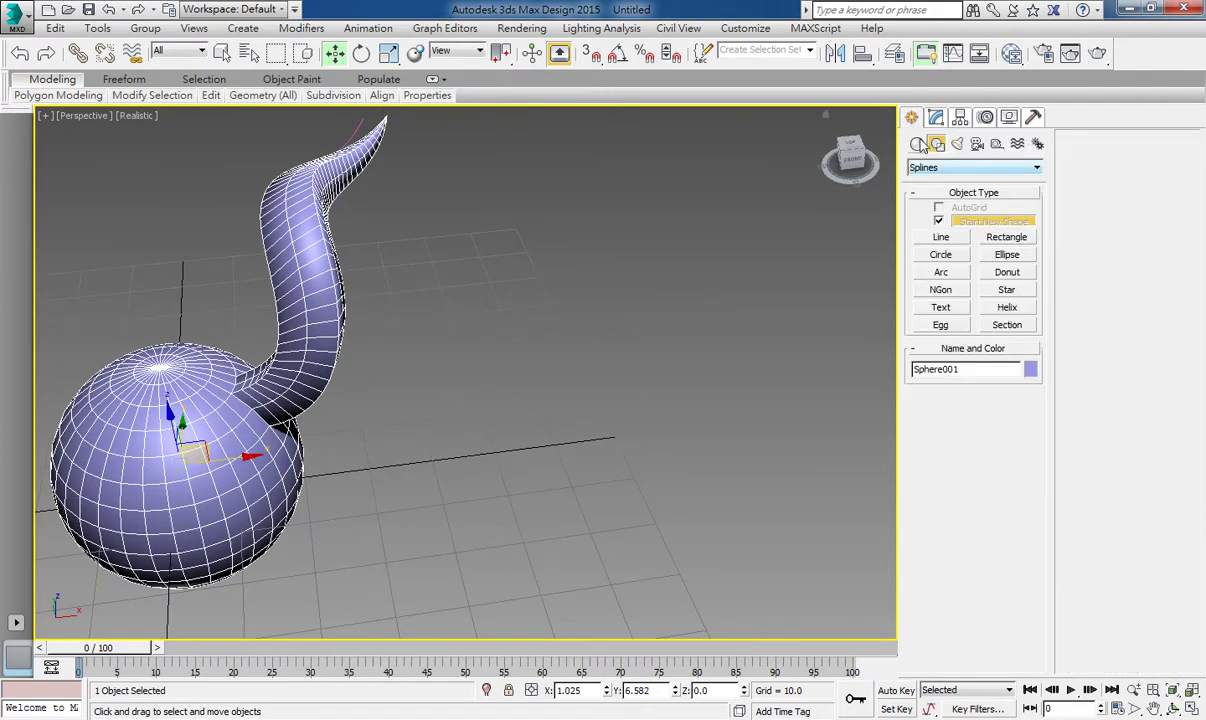
click(917, 143)
click(941, 224)
alt+middle_drag(530, 444, 500, 463)
drag(482, 447, 552, 483)
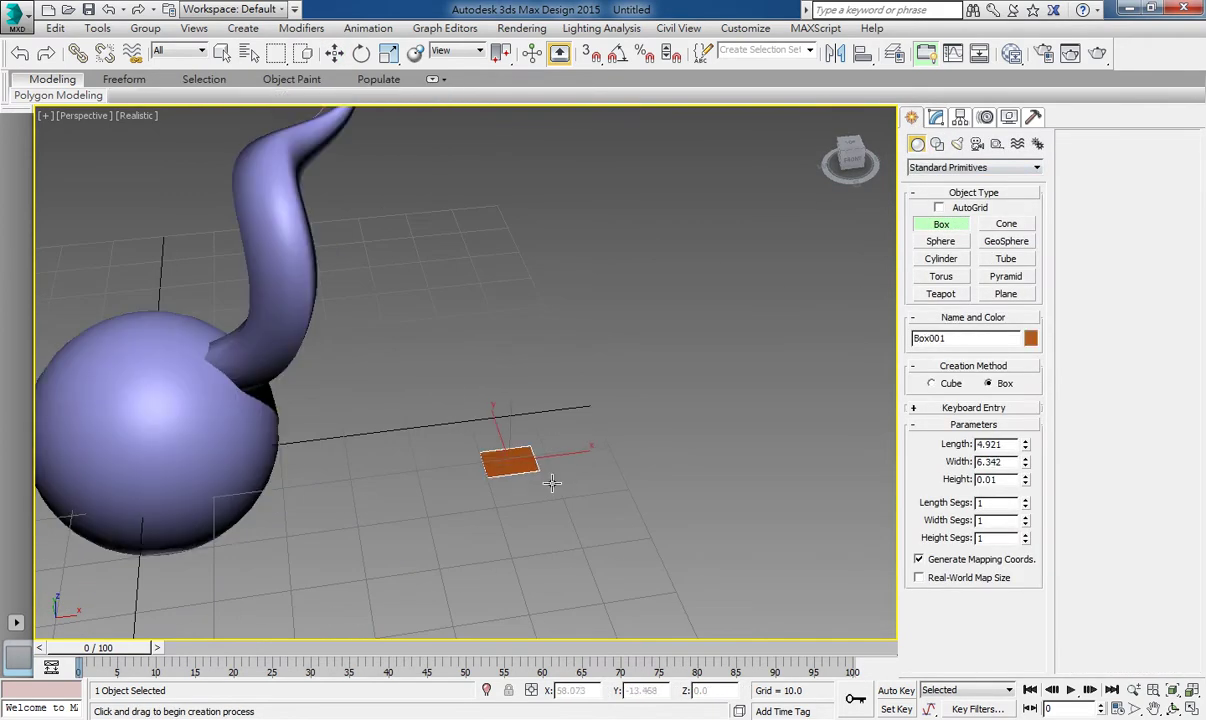
click(548, 245)
right_click(679, 230)
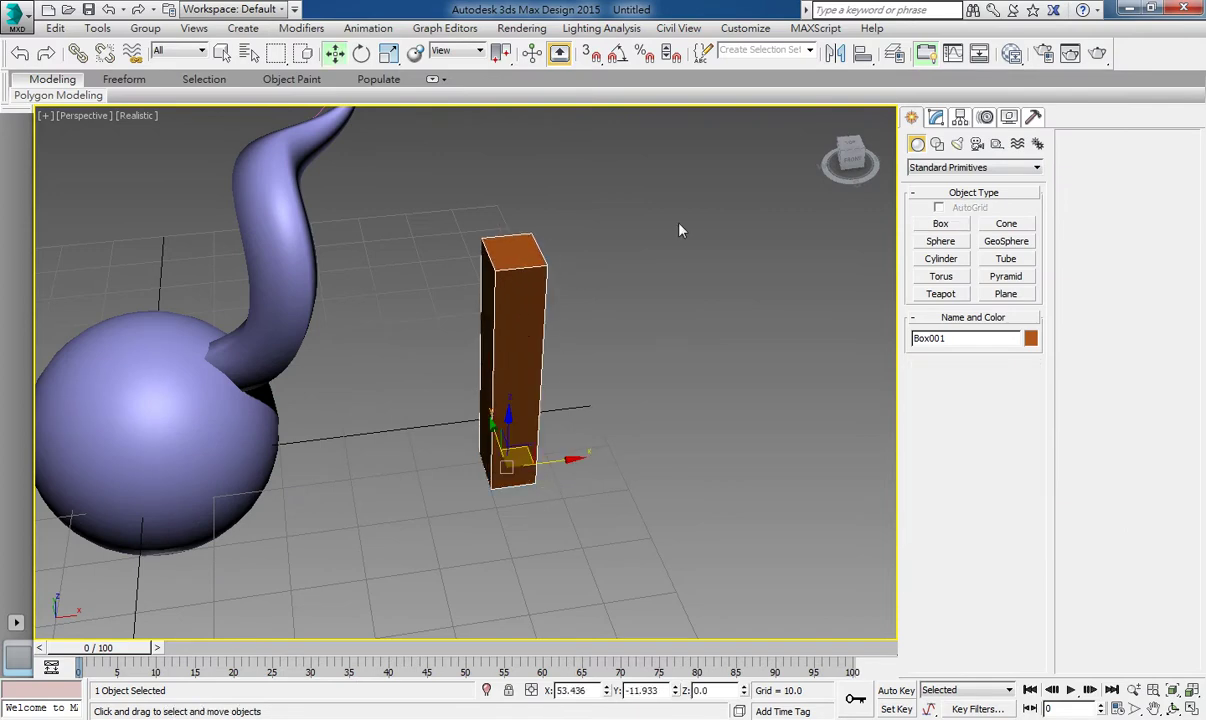
Step: Set the pillar's Height Segments to 6
click(936, 117)
double_click(995, 447)
text(6)
key(Return)
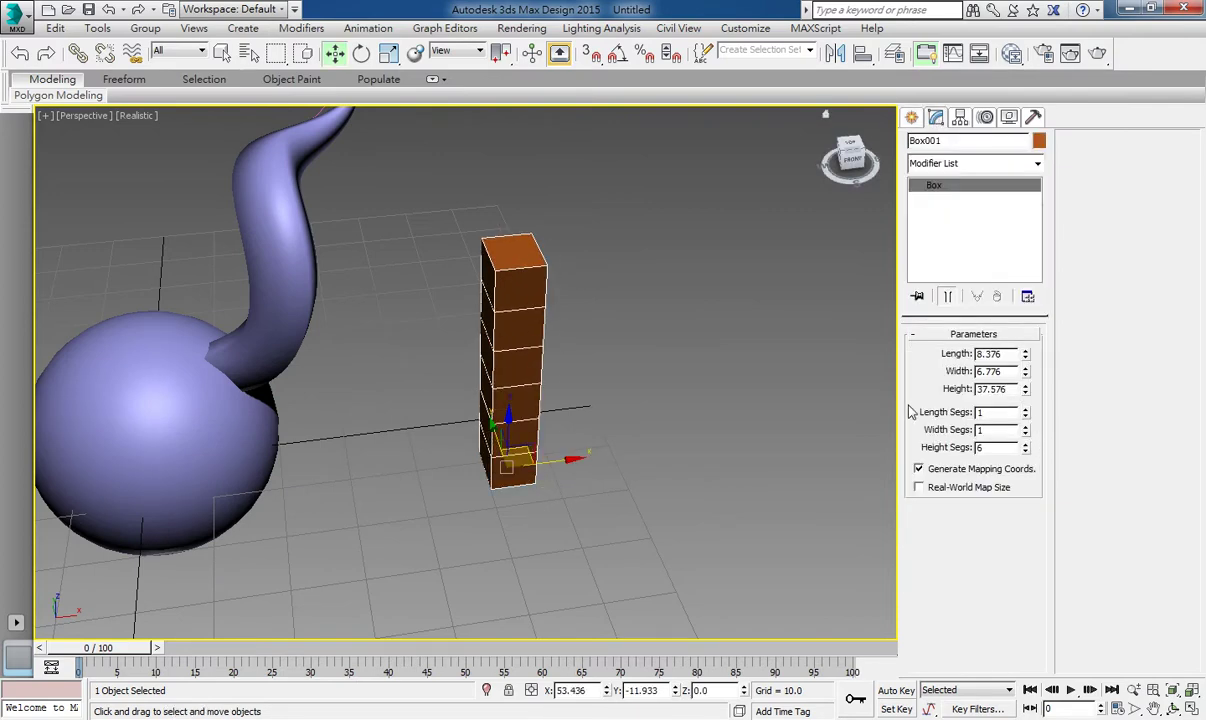
Step: Shift-clone the pillar as a Copy and shift Box002 further right
shift+drag(508, 455, 676, 460)
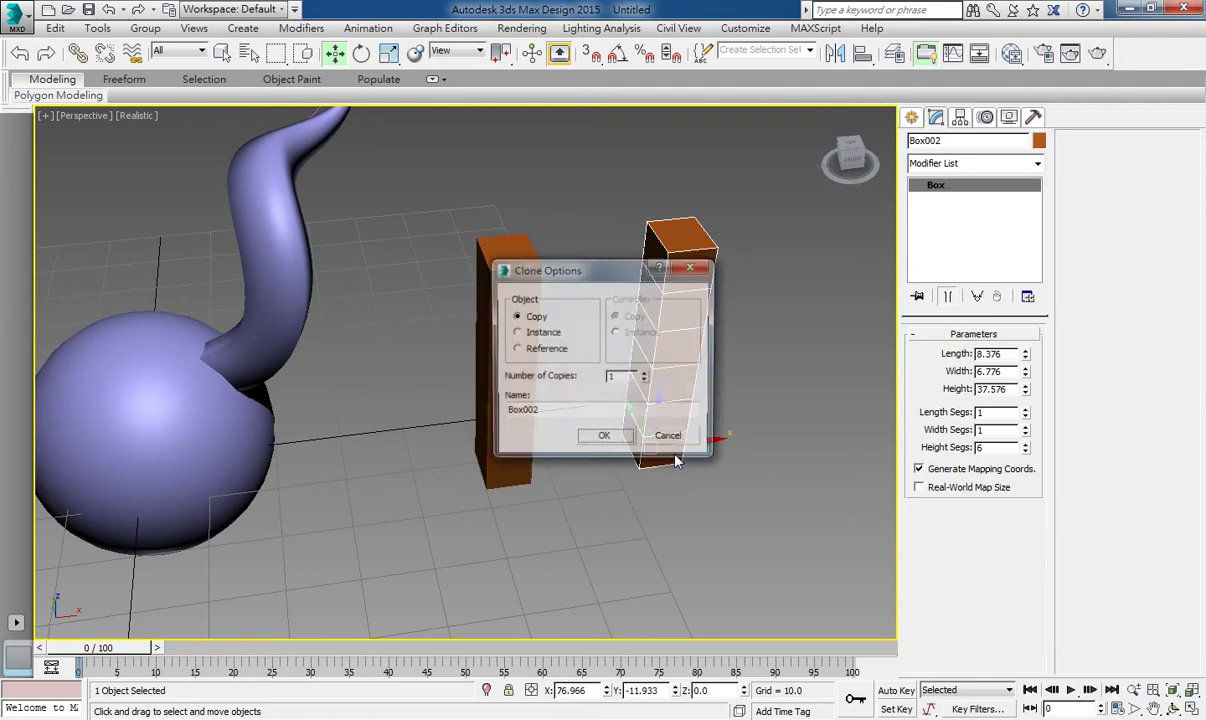
click(604, 435)
mouse_move(604, 435)
alt+middle_down()
mouse_move(546, 431)
mouse_move(547, 417)
mouse_move(614, 423)
mouse_move(506, 355)
mouse_move(453, 362)
alt+middle_up()
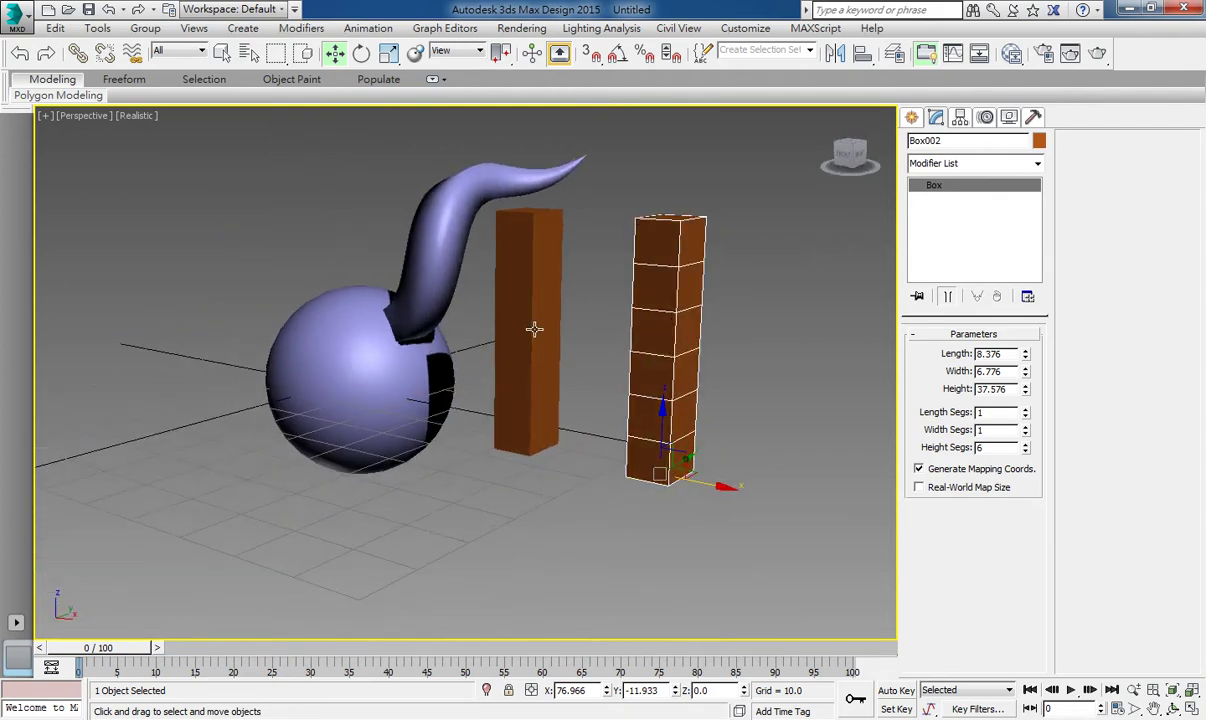
alt+middle_drag(567, 363, 544, 323)
click(512, 306)
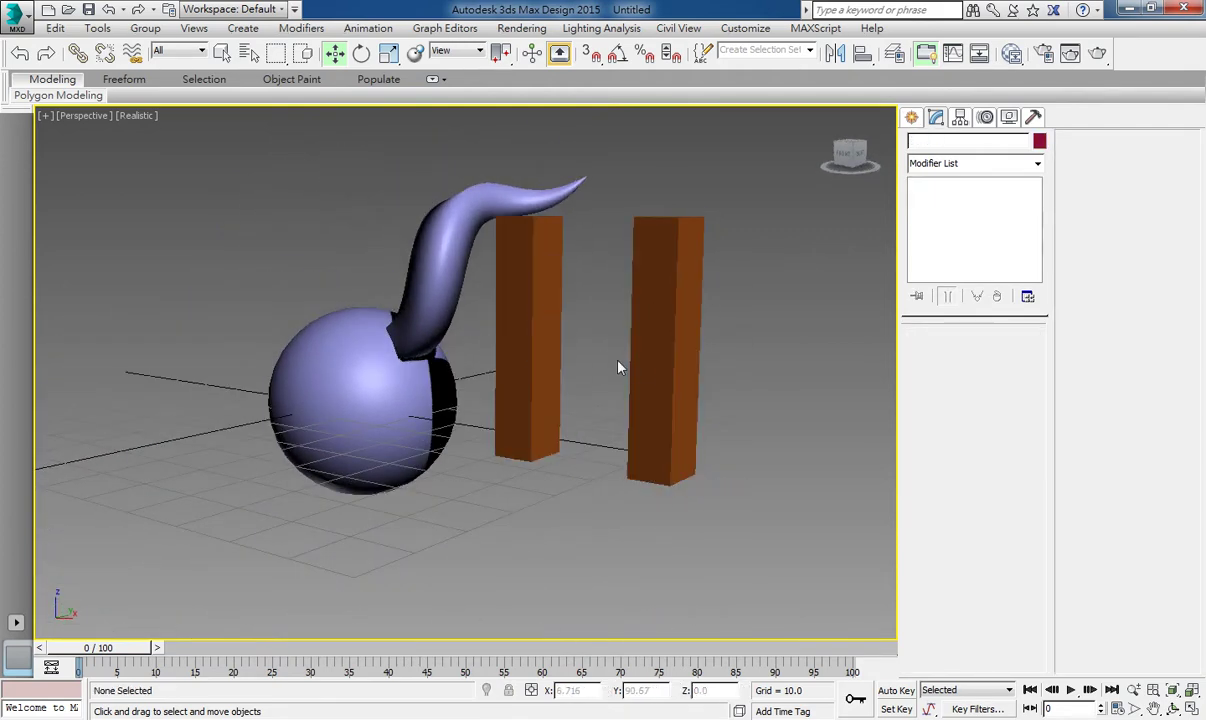
click(636, 405)
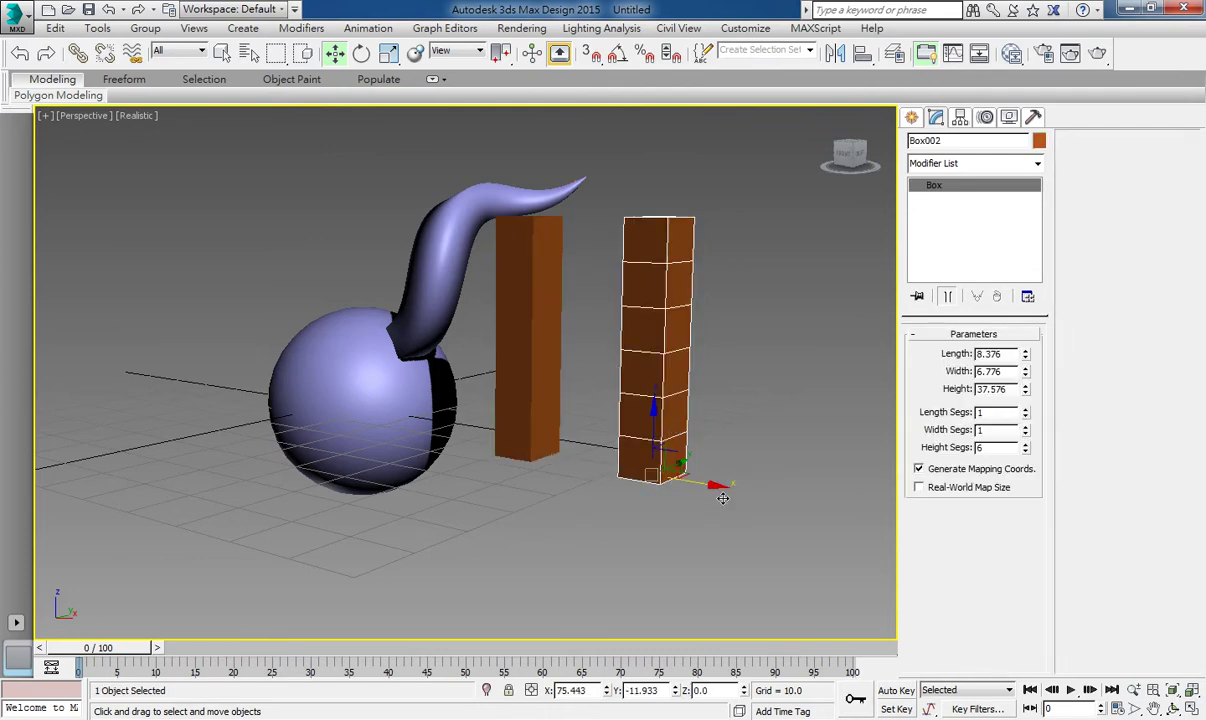
drag(681, 470, 719, 500)
click(558, 363)
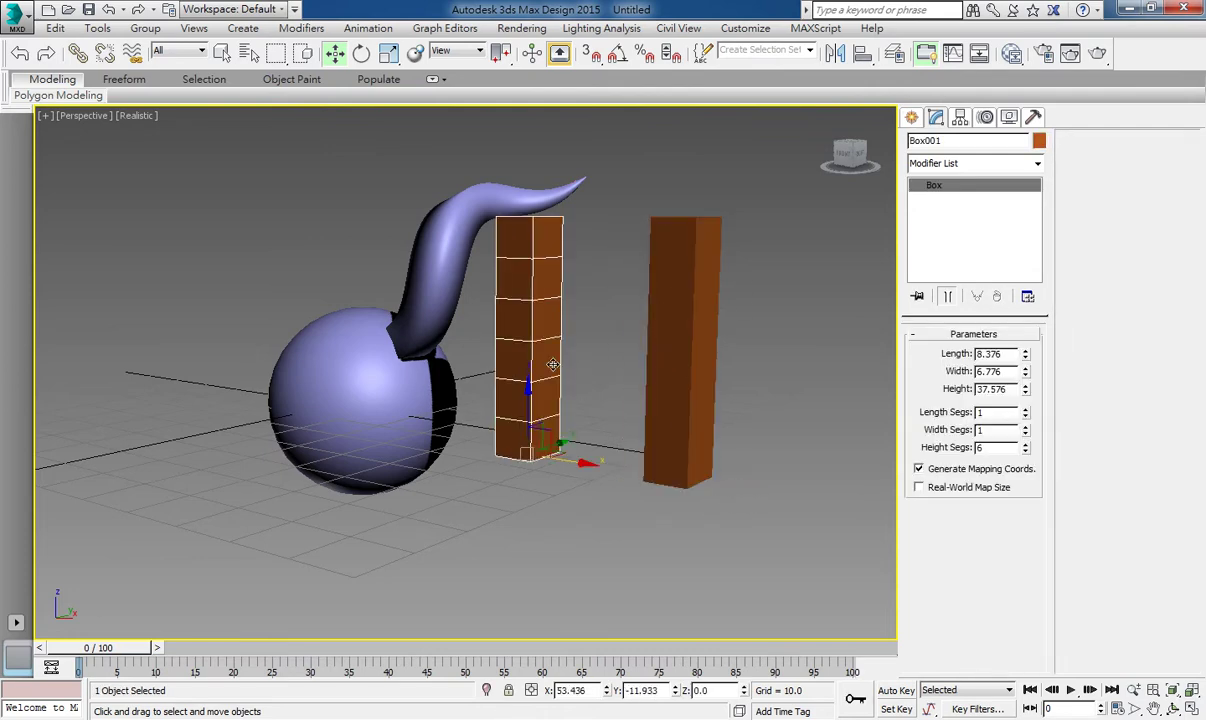
Step: Convert the left pillar to an Editable Mesh and attach the right pillar to it
right_click(543, 404)
mouse_move(590, 572)
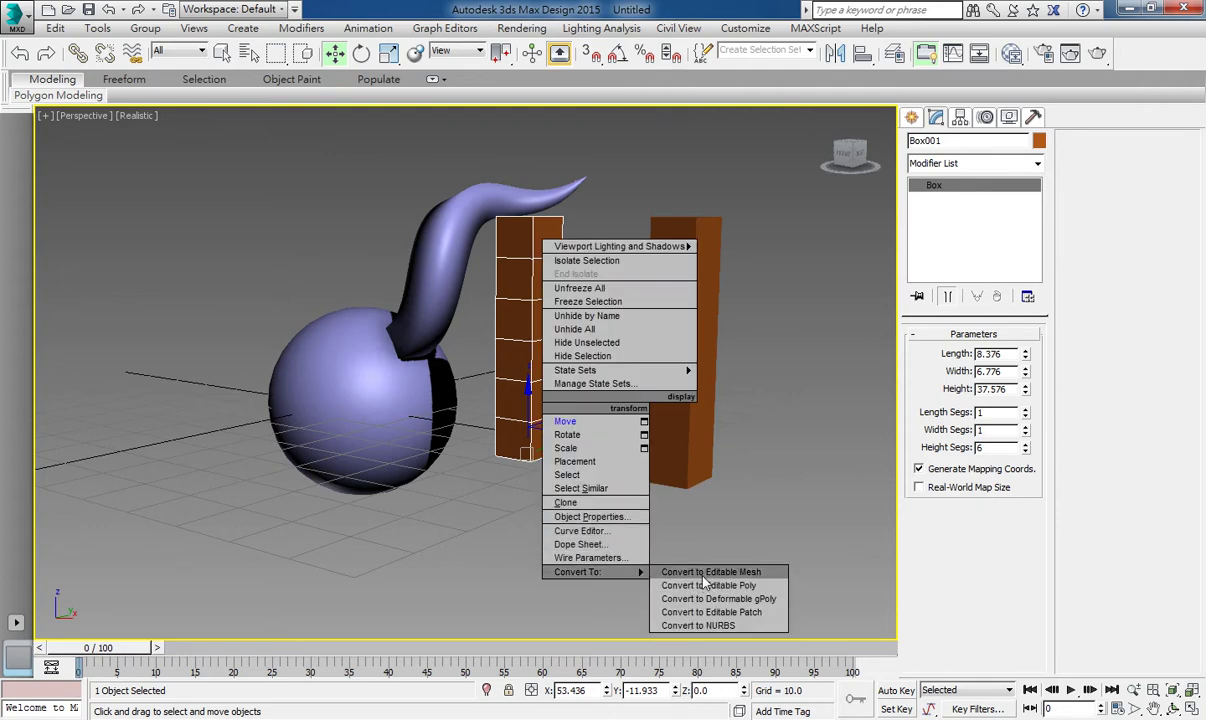
click(705, 572)
click(1093, 179)
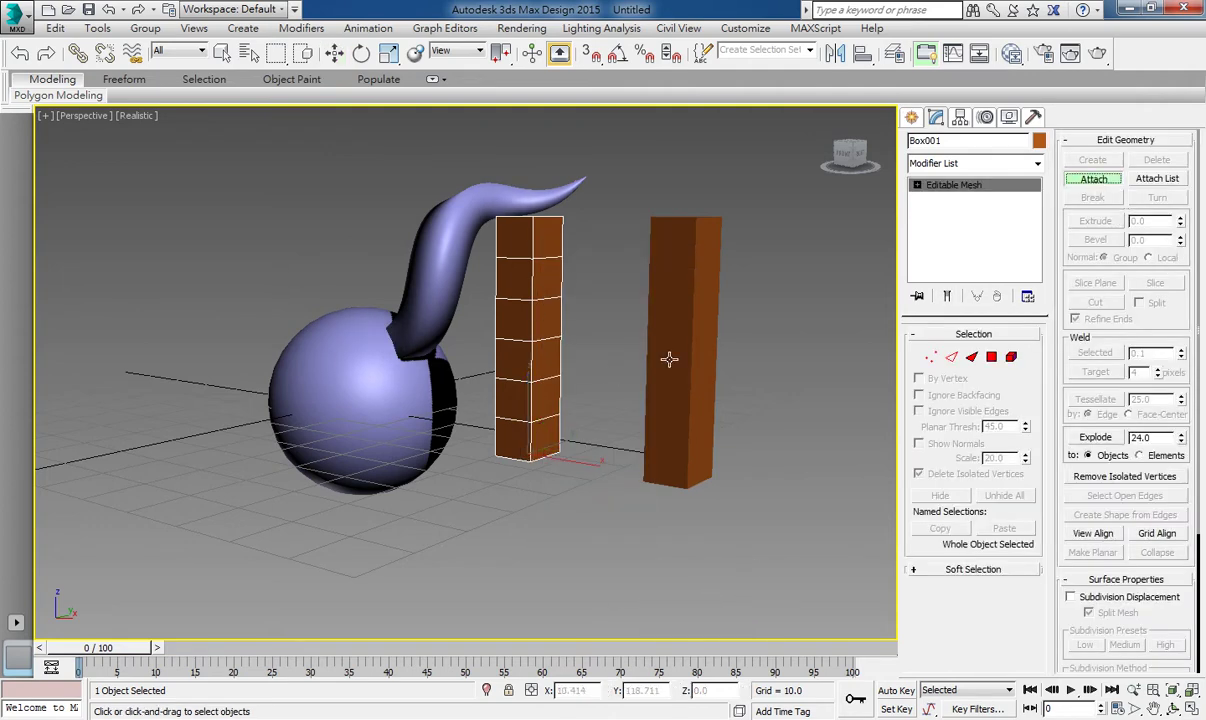
click(699, 440)
key(w)
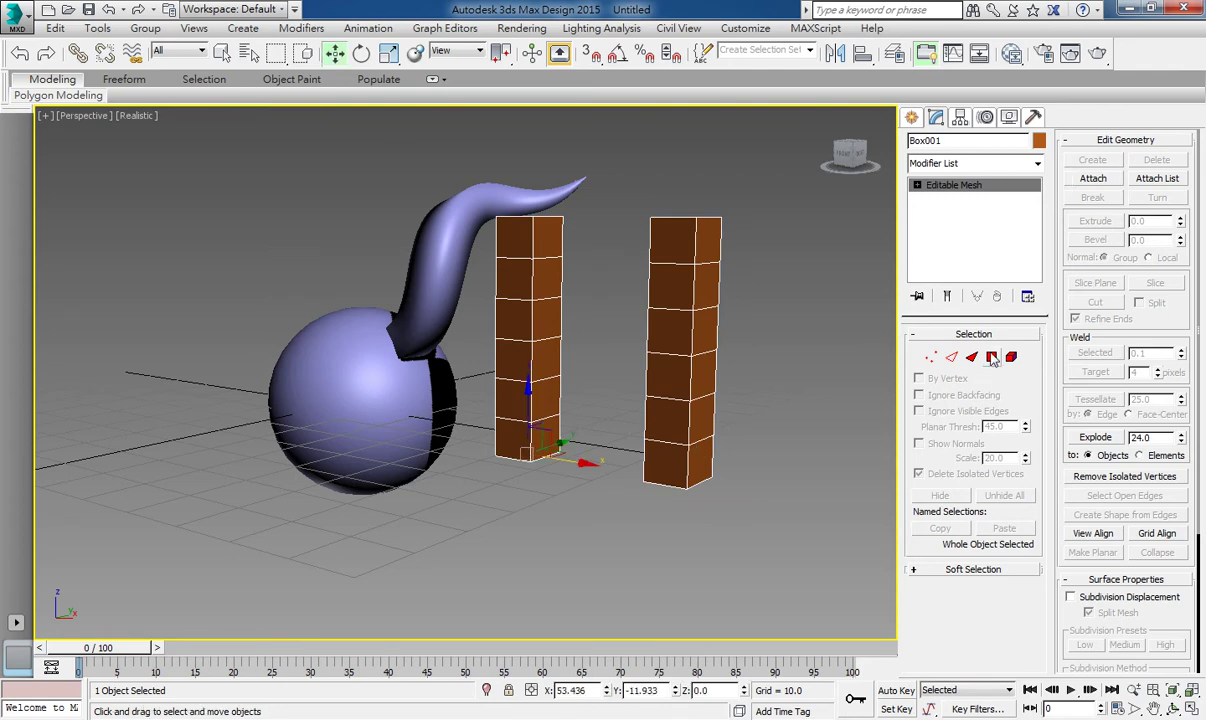
Step: Extrude a middle face of the left pillar into an arm reaching toward the right pillar
click(993, 359)
click(550, 330)
click(1095, 221)
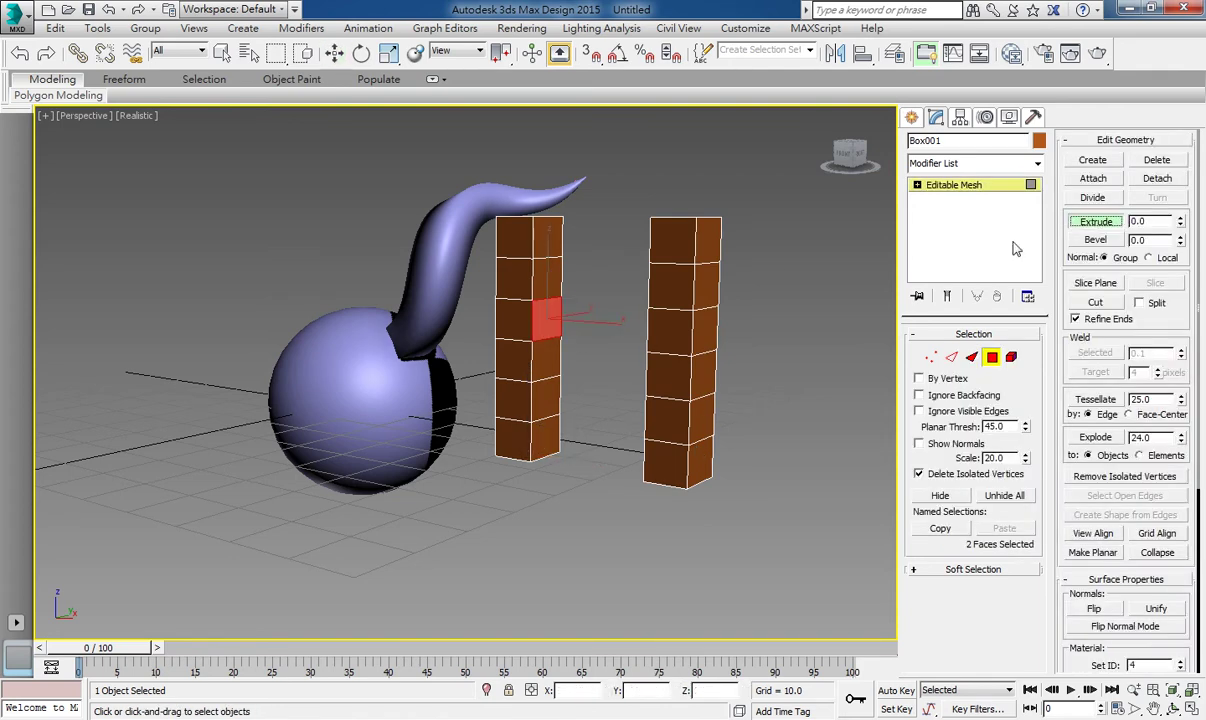
mouse_move(578, 318)
mouse_down()
mouse_move(556, 261)
mouse_move(560, 215)
mouse_up()
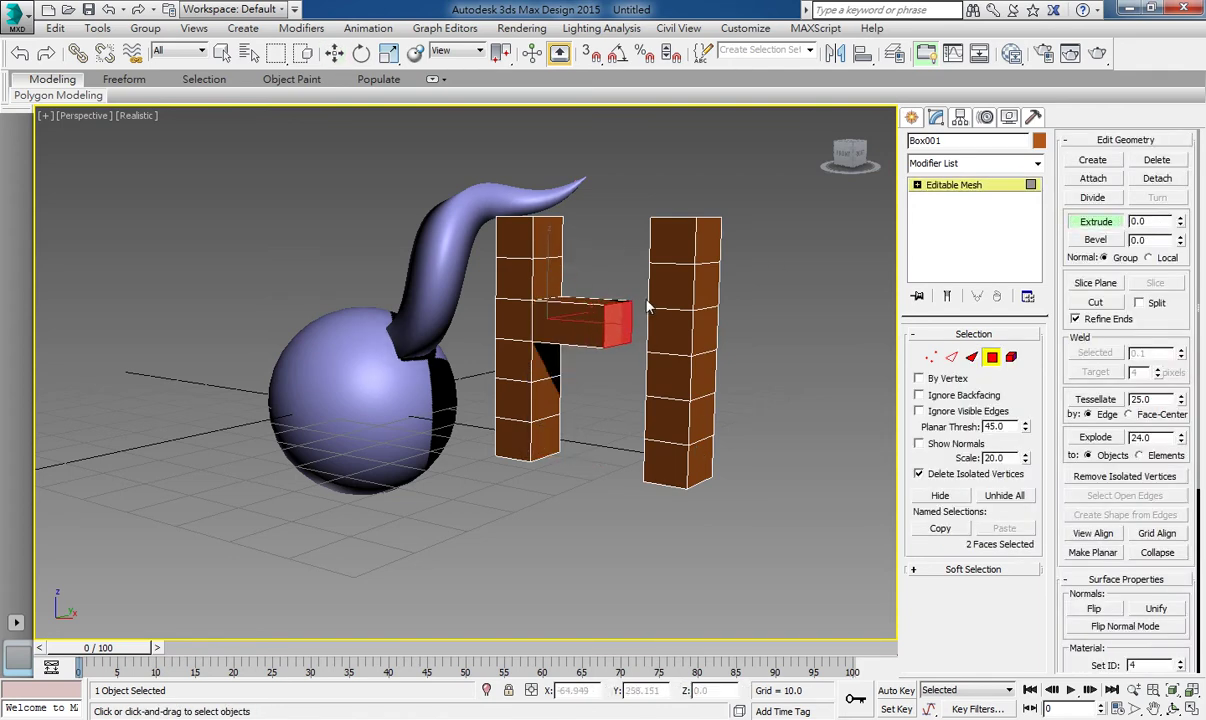
scroll(650, 365, up, 2)
scroll(650, 365, up, 2)
scroll(673, 343, up, 5)
scroll(673, 343, down, 5)
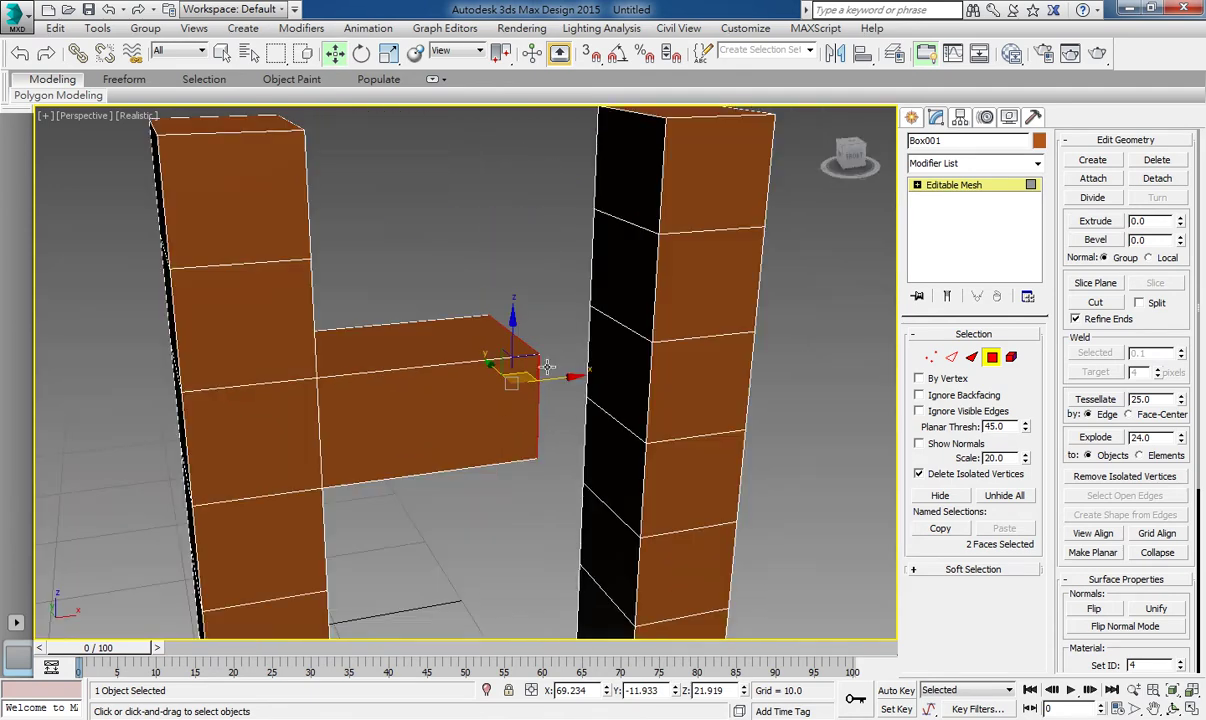
drag(563, 391, 590, 390)
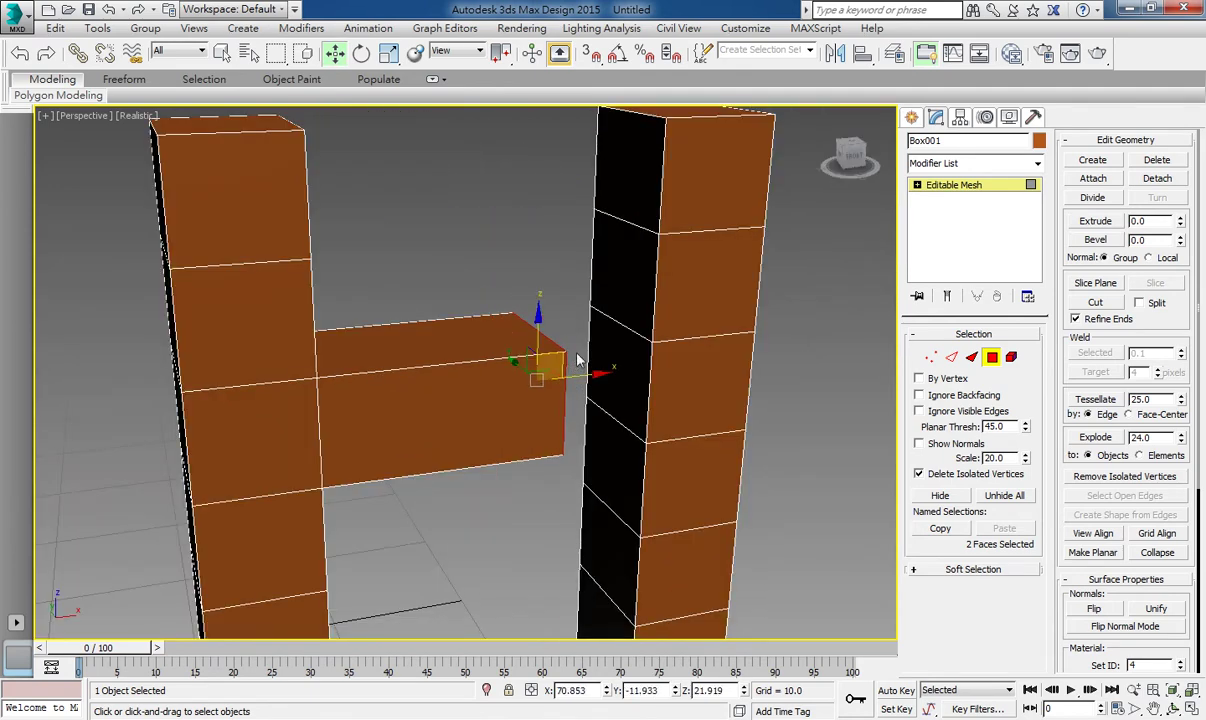
click(931, 359)
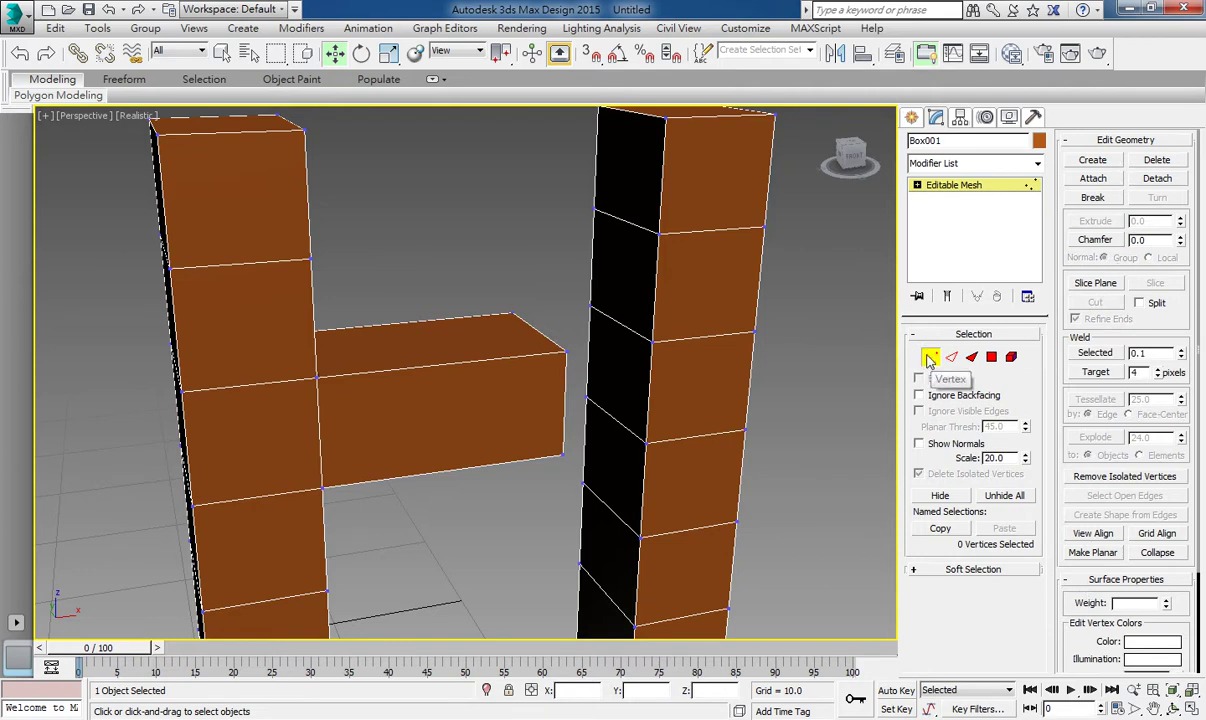
click(1105, 375)
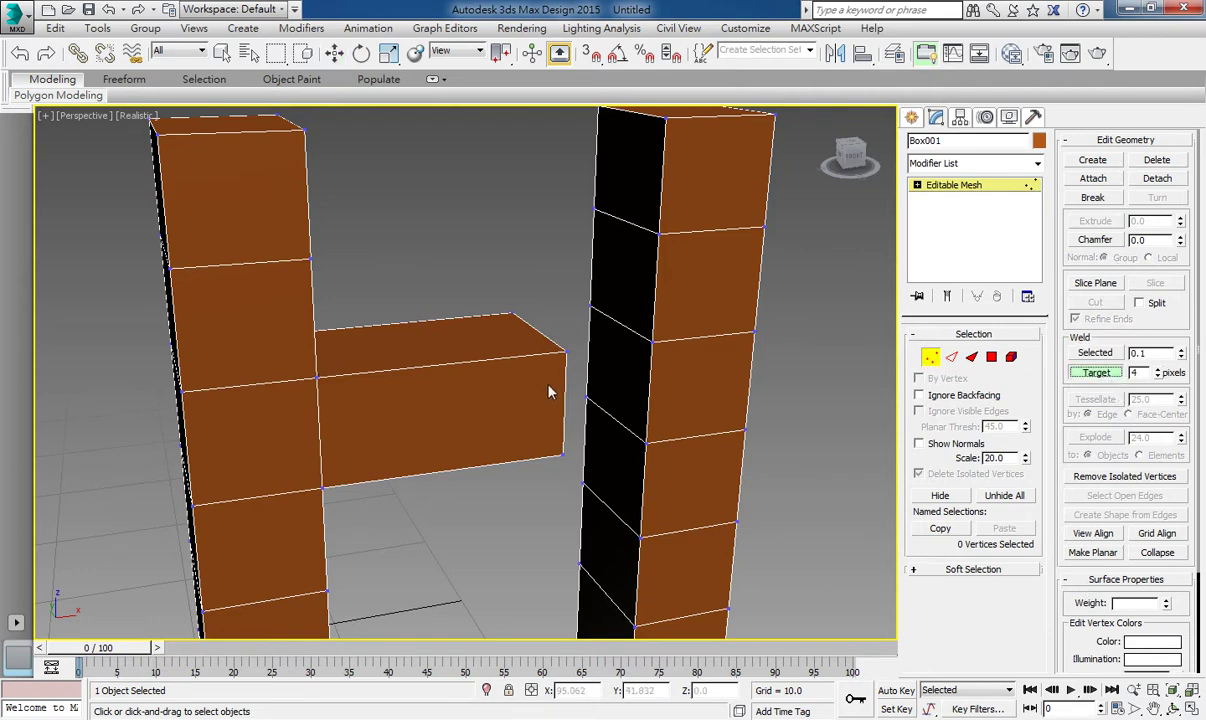
drag(566, 353, 652, 344)
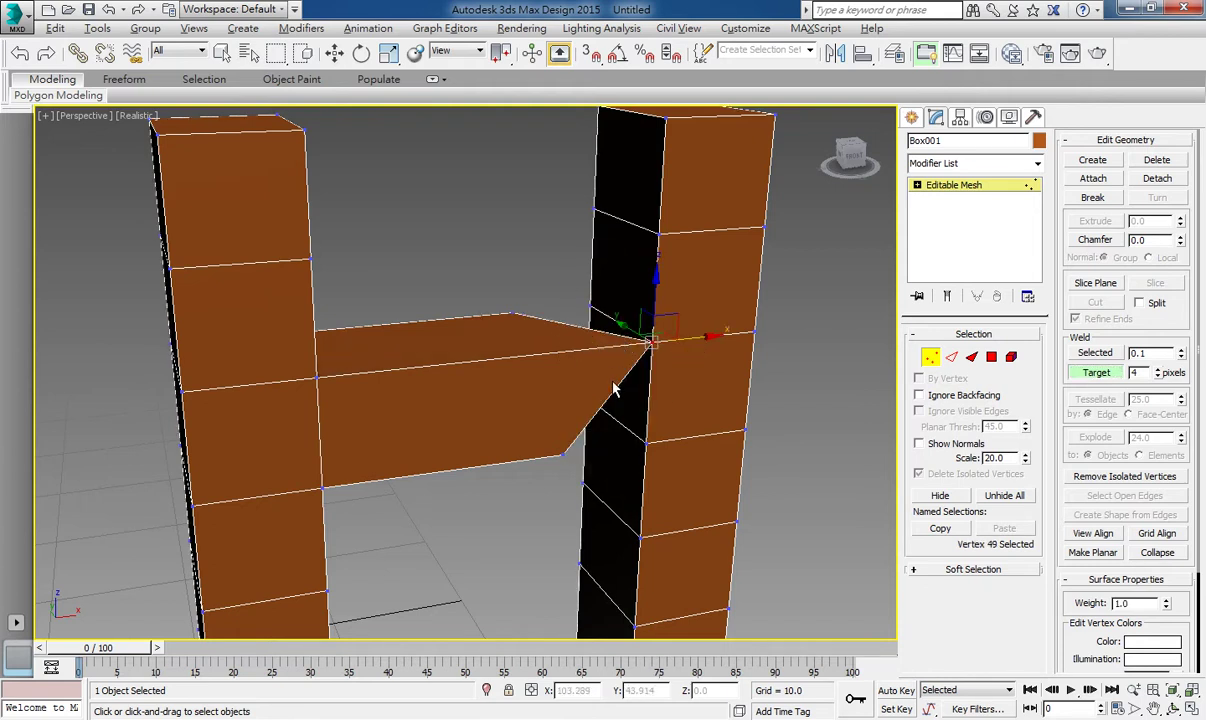
key(alt)
drag(577, 463, 659, 460)
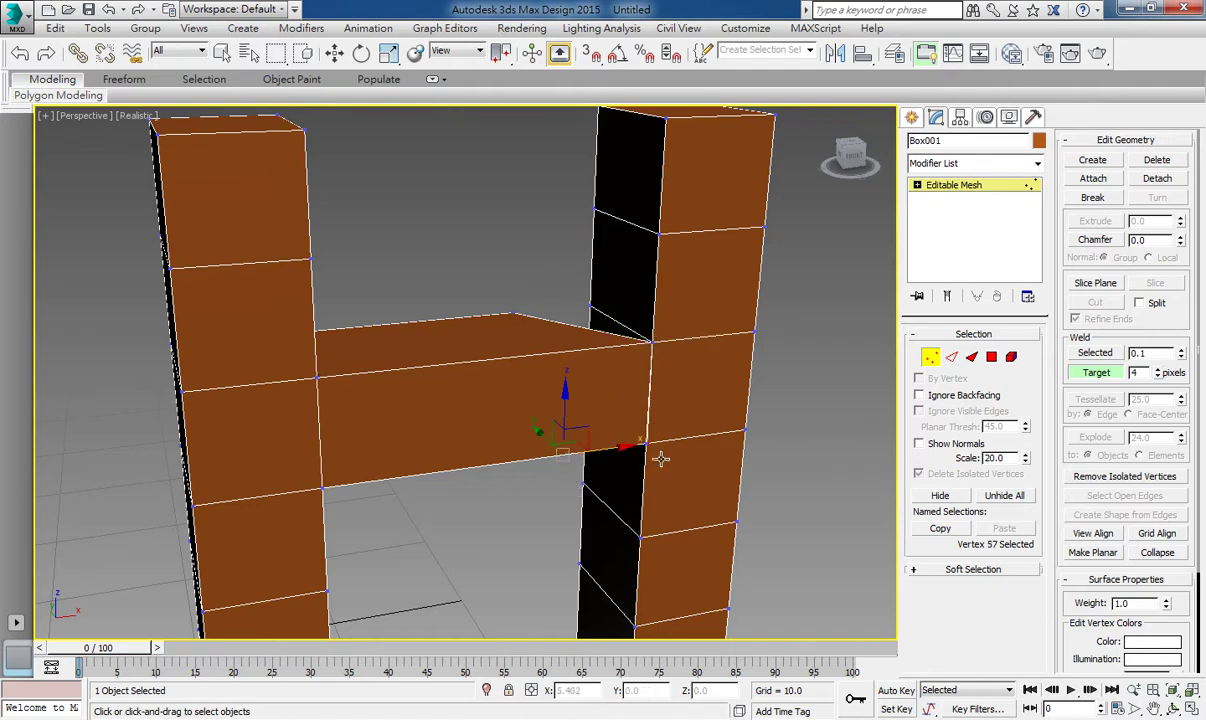
mouse_move(659, 456)
alt+middle_down()
mouse_move(576, 449)
mouse_move(694, 479)
mouse_move(690, 404)
alt+middle_up()
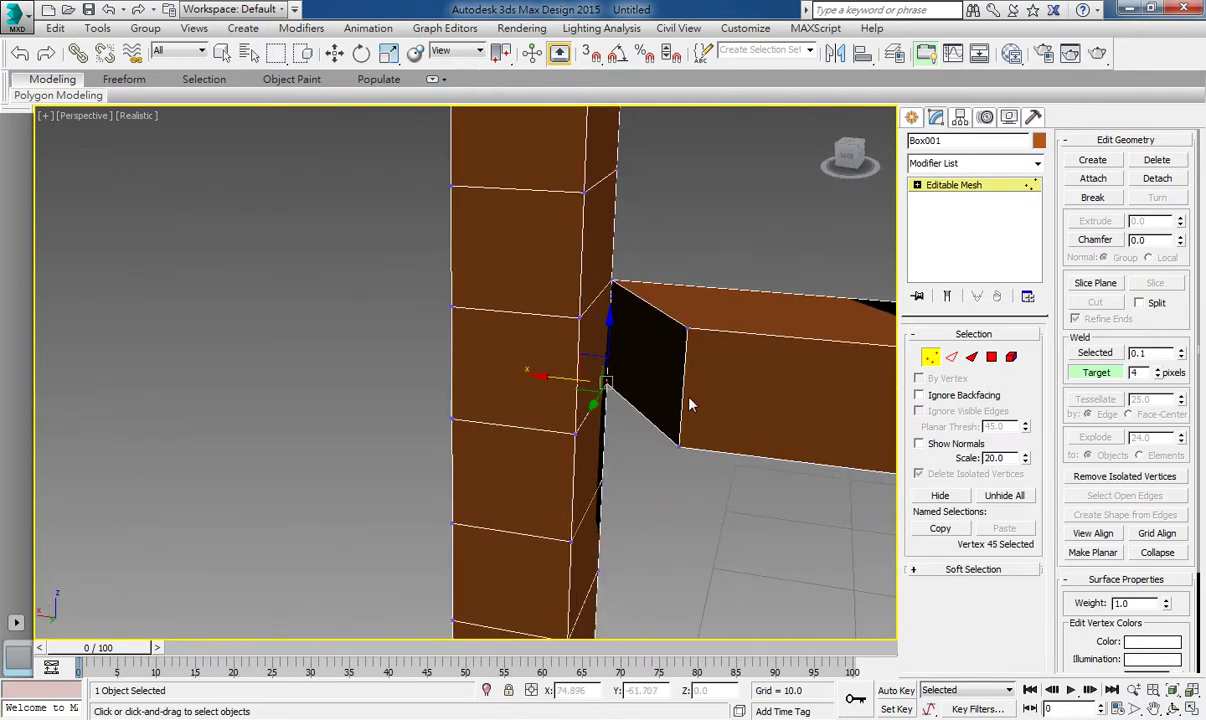
drag(701, 341, 590, 326)
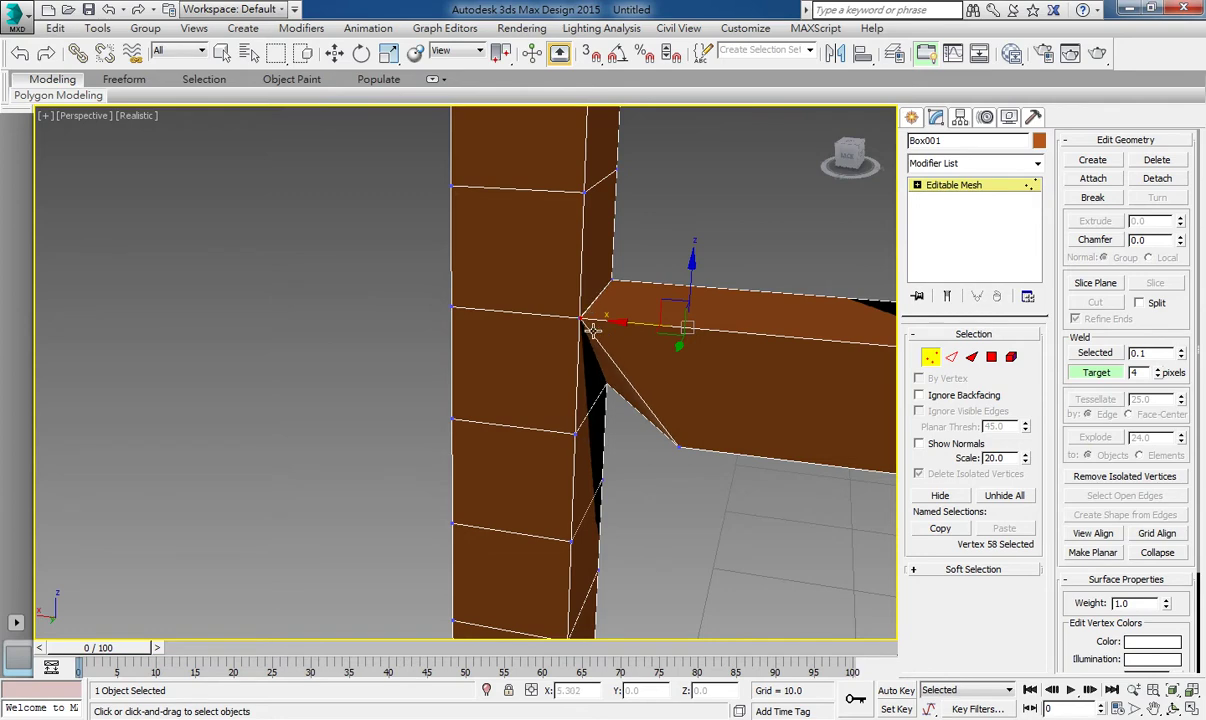
drag(691, 459, 576, 437)
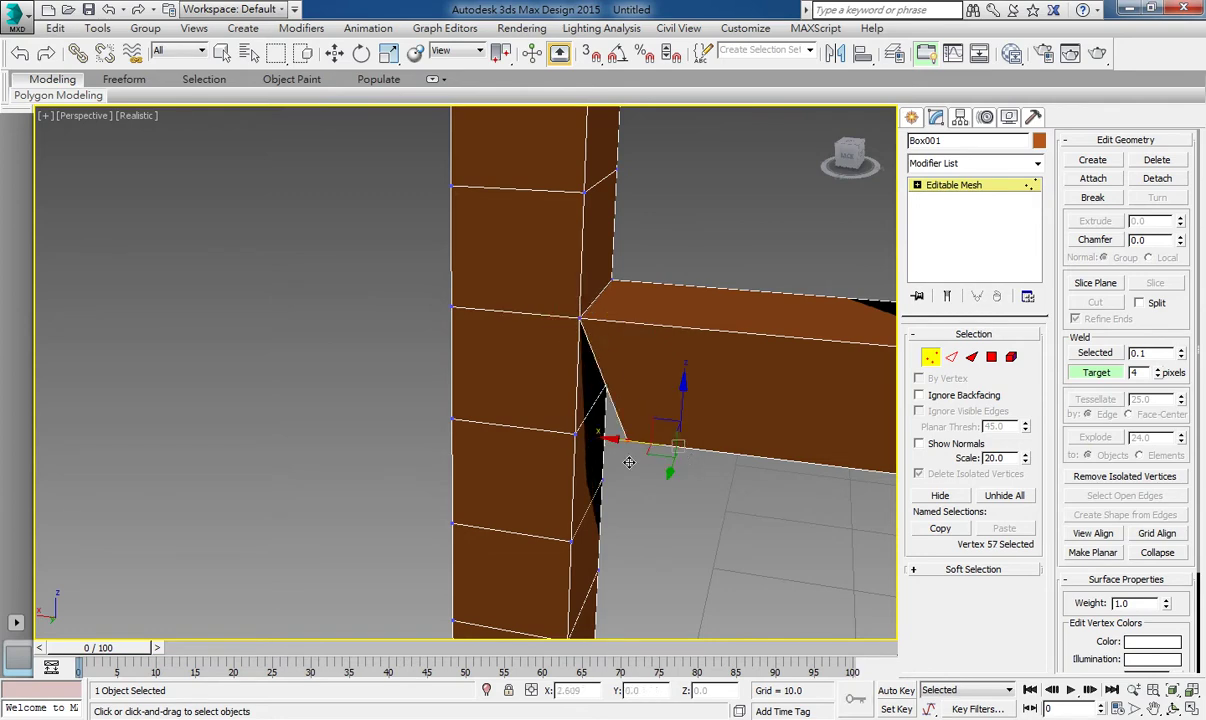
mouse_move(617, 454)
alt+middle_down()
mouse_move(546, 475)
mouse_move(409, 475)
mouse_move(479, 305)
mouse_move(552, 312)
mouse_move(401, 420)
mouse_move(598, 493)
mouse_move(581, 471)
mouse_move(412, 462)
mouse_move(431, 460)
mouse_move(493, 385)
mouse_move(458, 474)
mouse_move(673, 440)
mouse_move(443, 460)
alt+middle_up()
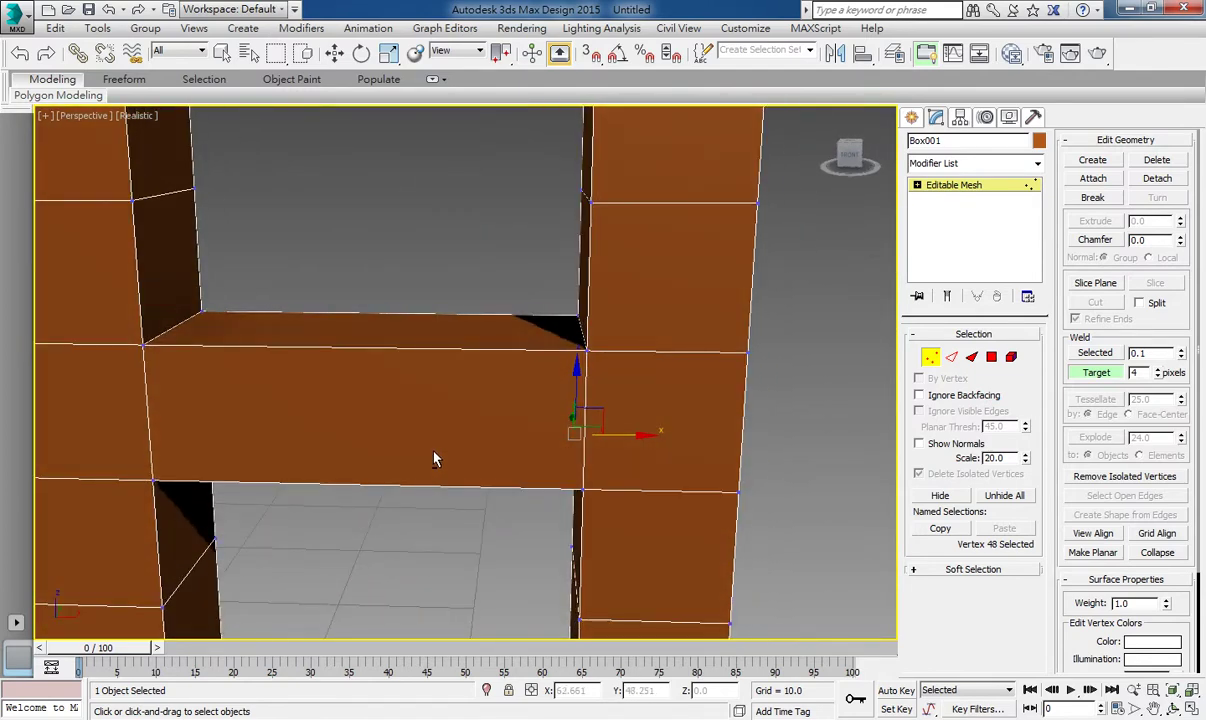
mouse_move(433, 459)
mouse_down()
mouse_move(603, 463)
mouse_move(605, 436)
mouse_up()
key(ctrl+z)
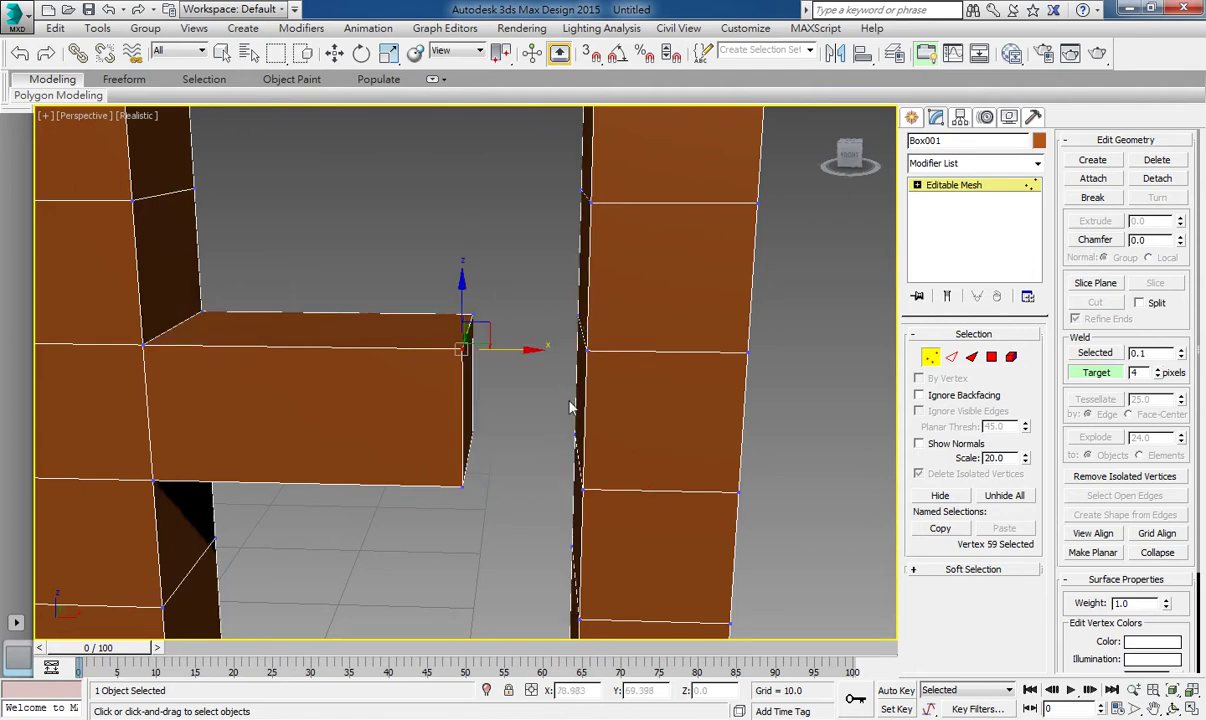
mouse_move(570, 405)
alt+middle_down()
mouse_move(585, 395)
mouse_move(560, 390)
alt+middle_up()
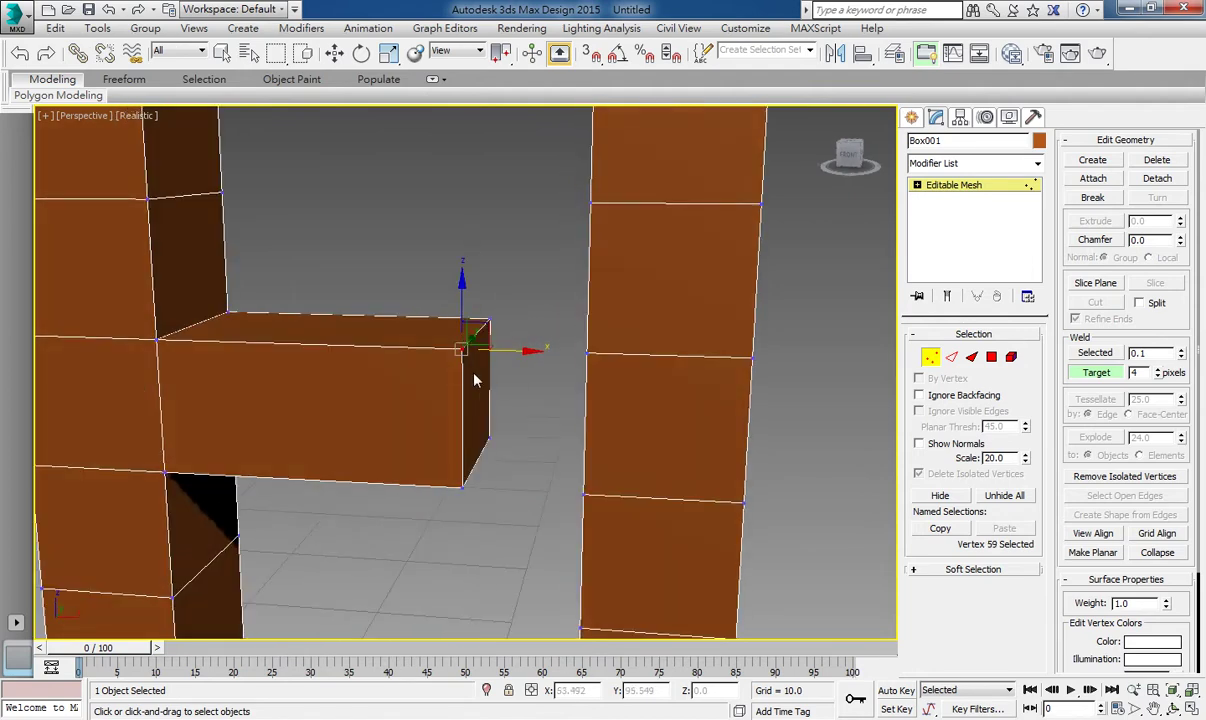
alt+middle_drag(471, 386, 524, 418)
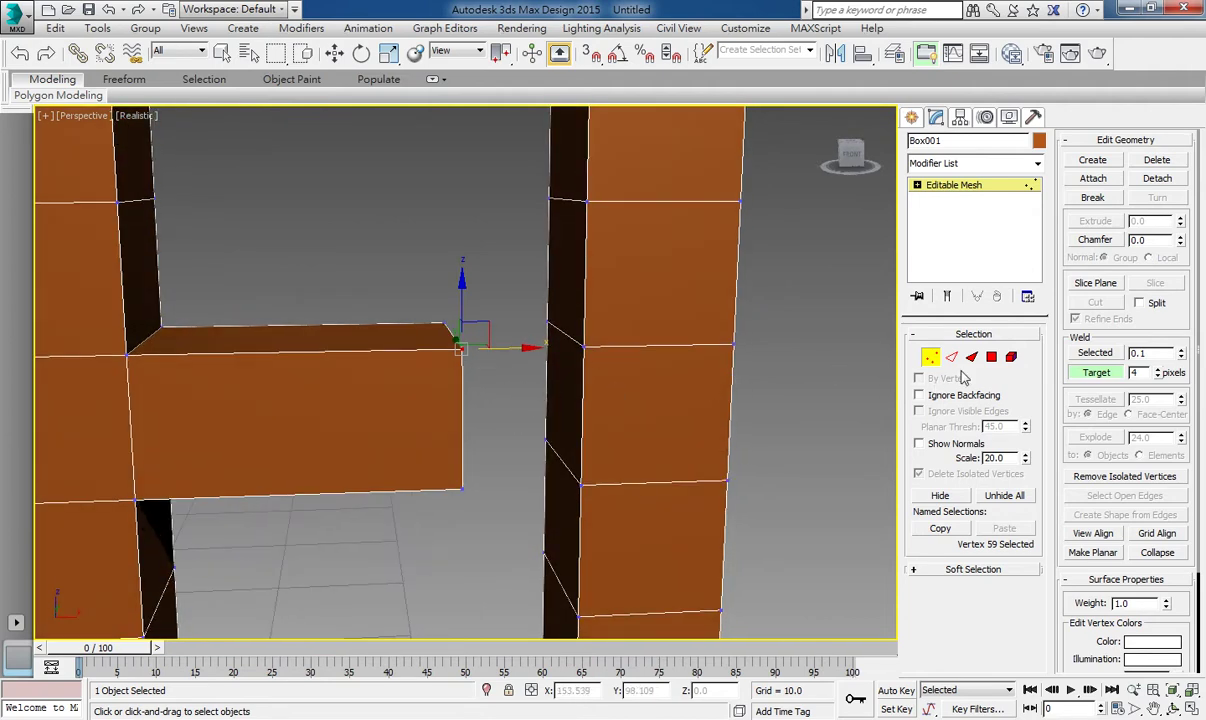
Step: Check the right pillar's inner face and the arm's end face across the gap, then zoom out
click(991, 357)
click(577, 382)
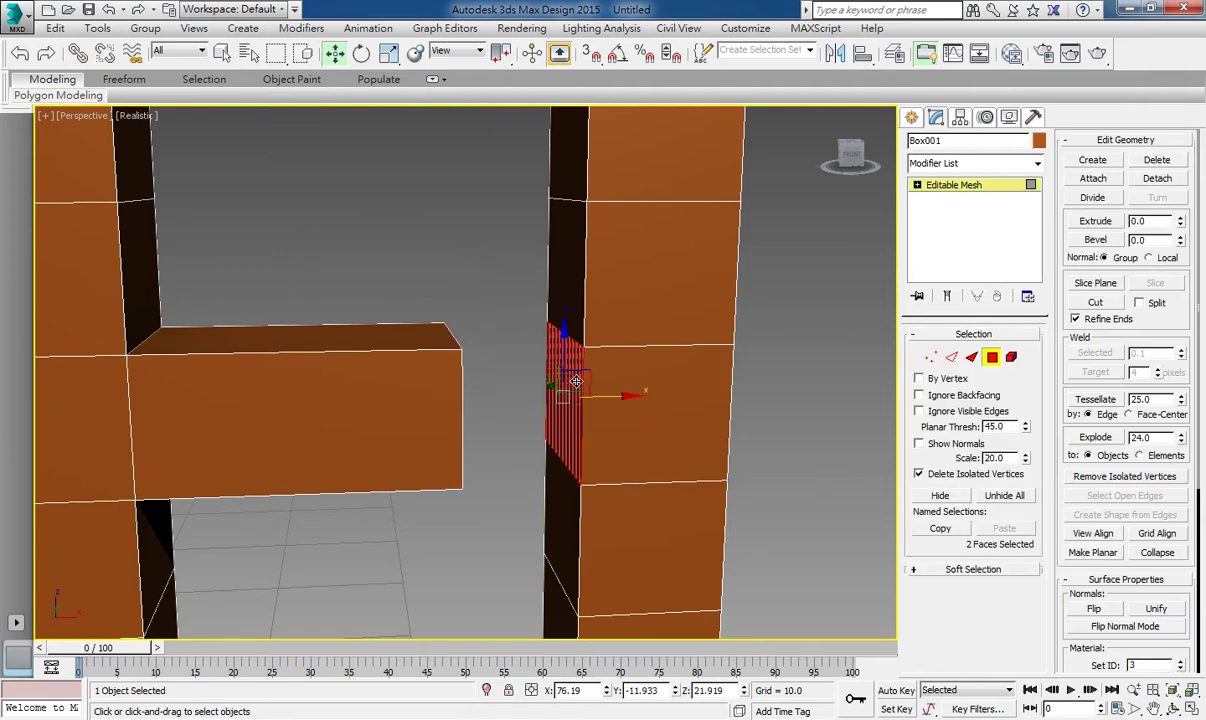
click(500, 394)
alt+middle_drag(500, 396, 460, 416)
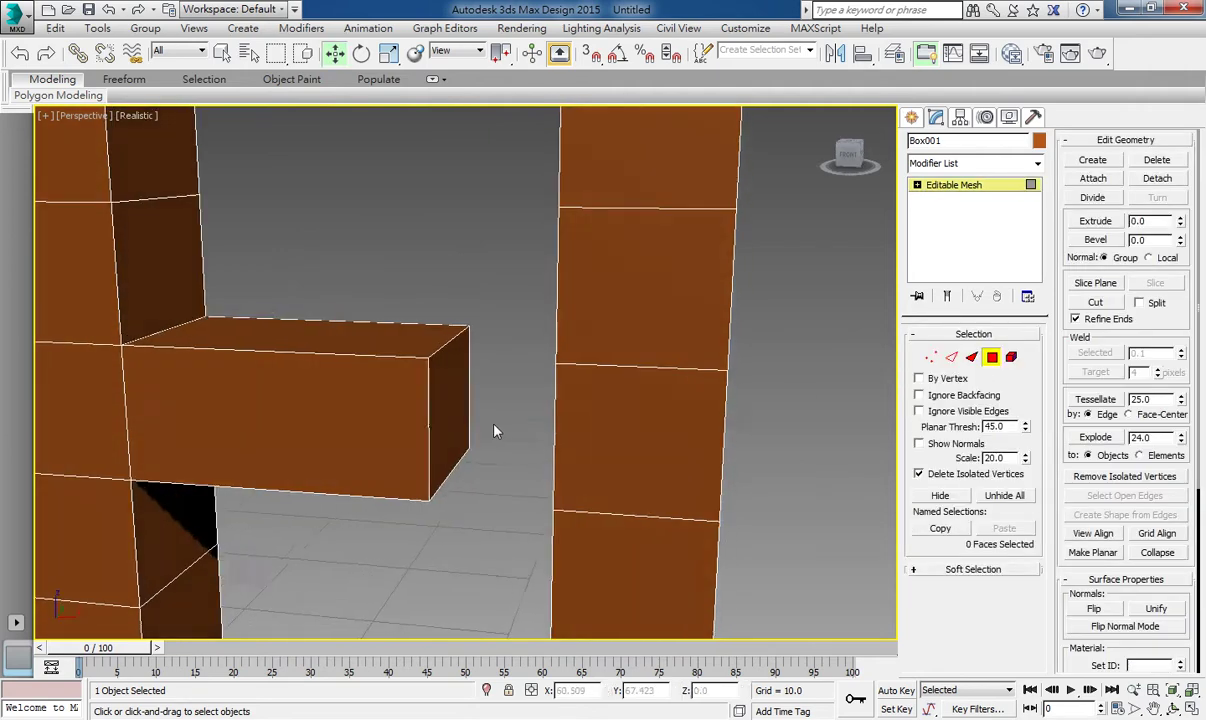
click(460, 416)
click(481, 440)
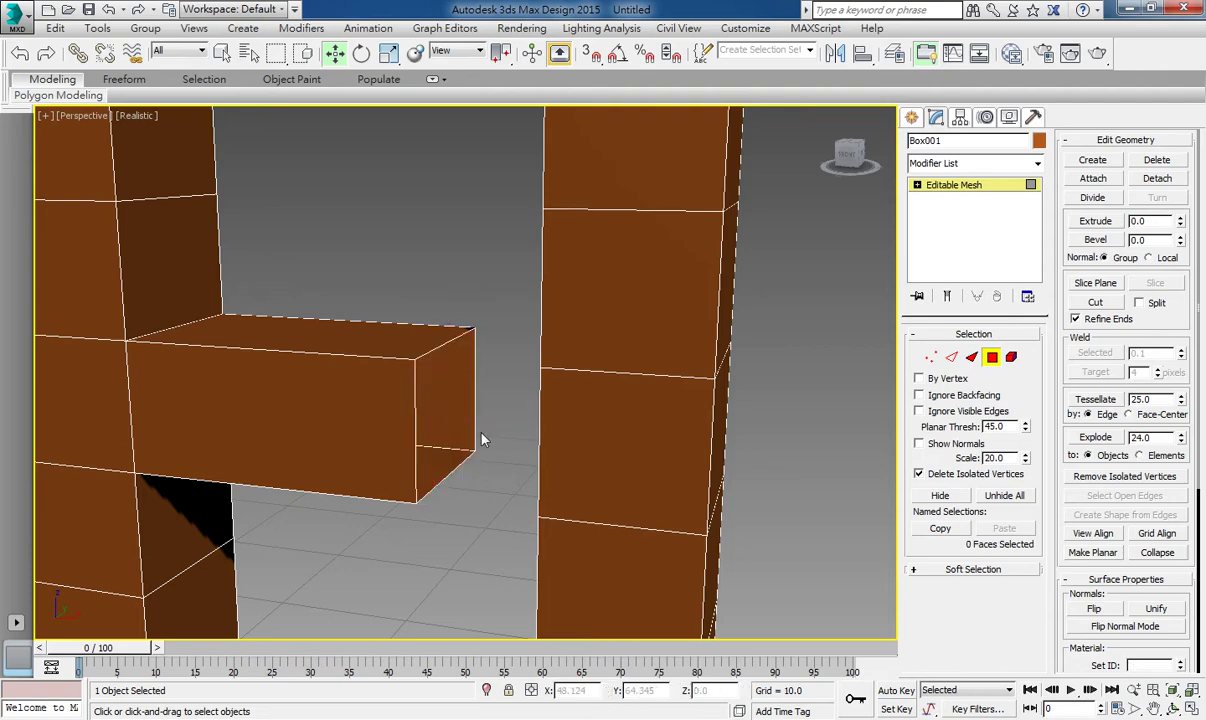
alt+middle_drag(486, 454, 565, 452)
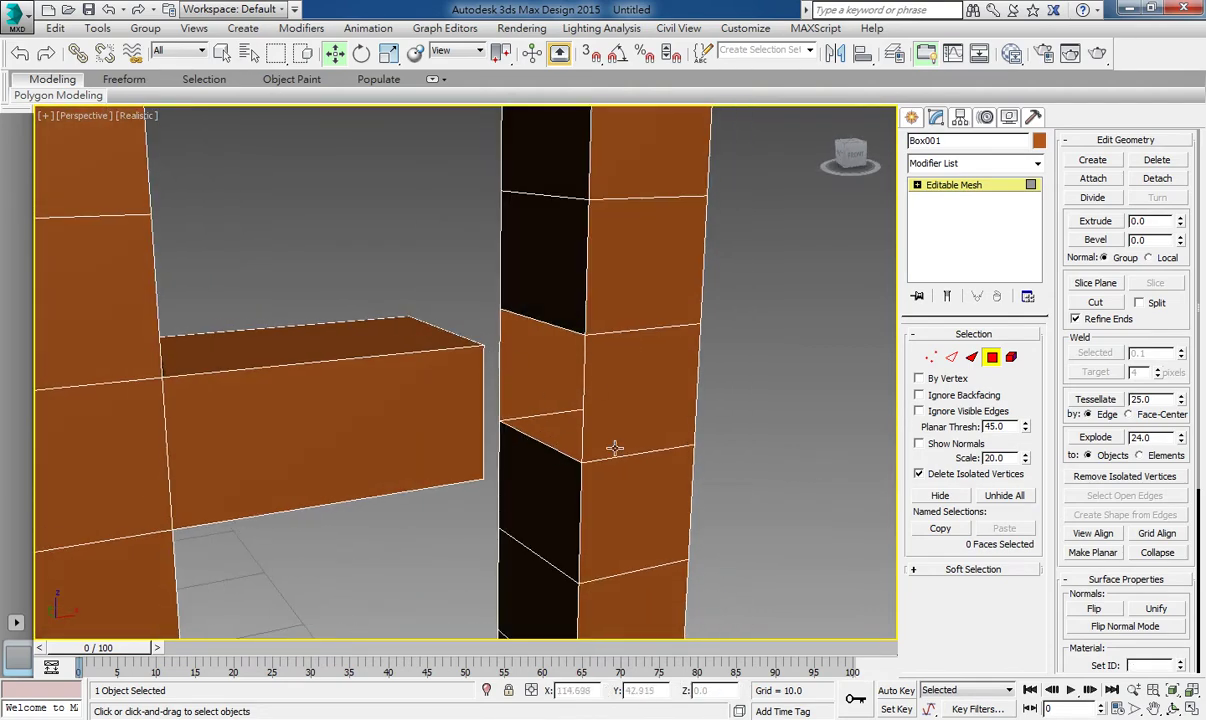
scroll(511, 404, down, 5)
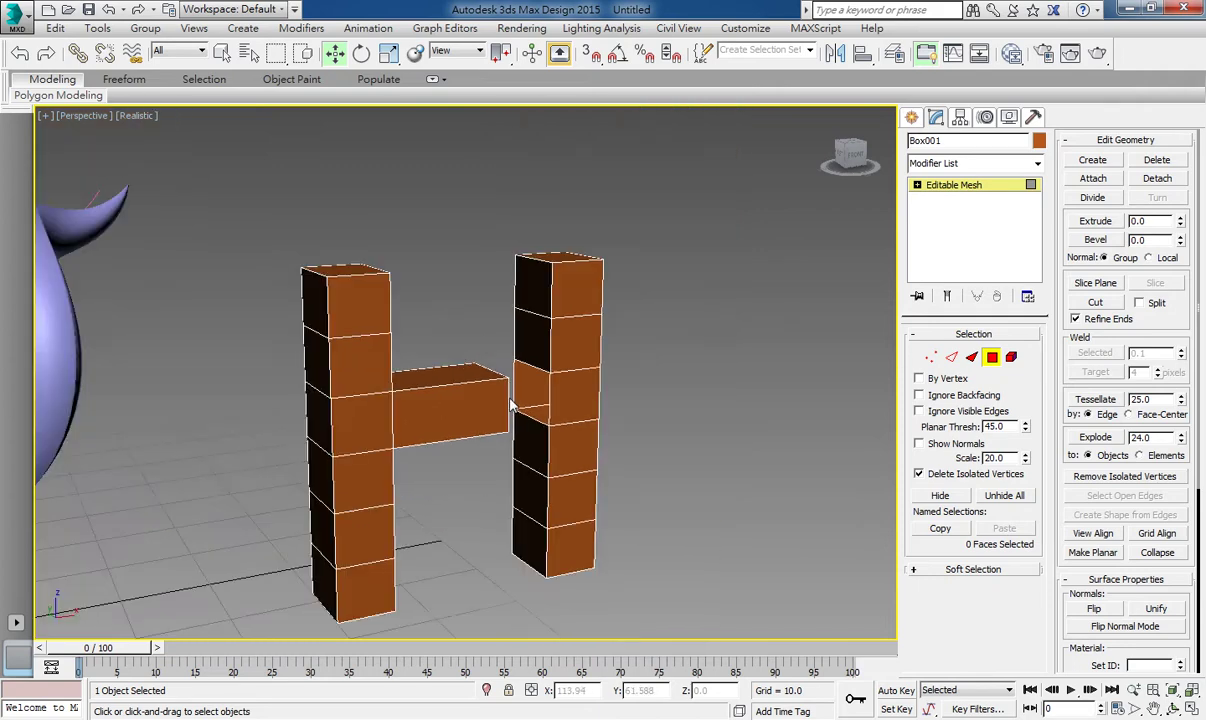
Step: Leave face editing and undo back to two separate columns
click(988, 190)
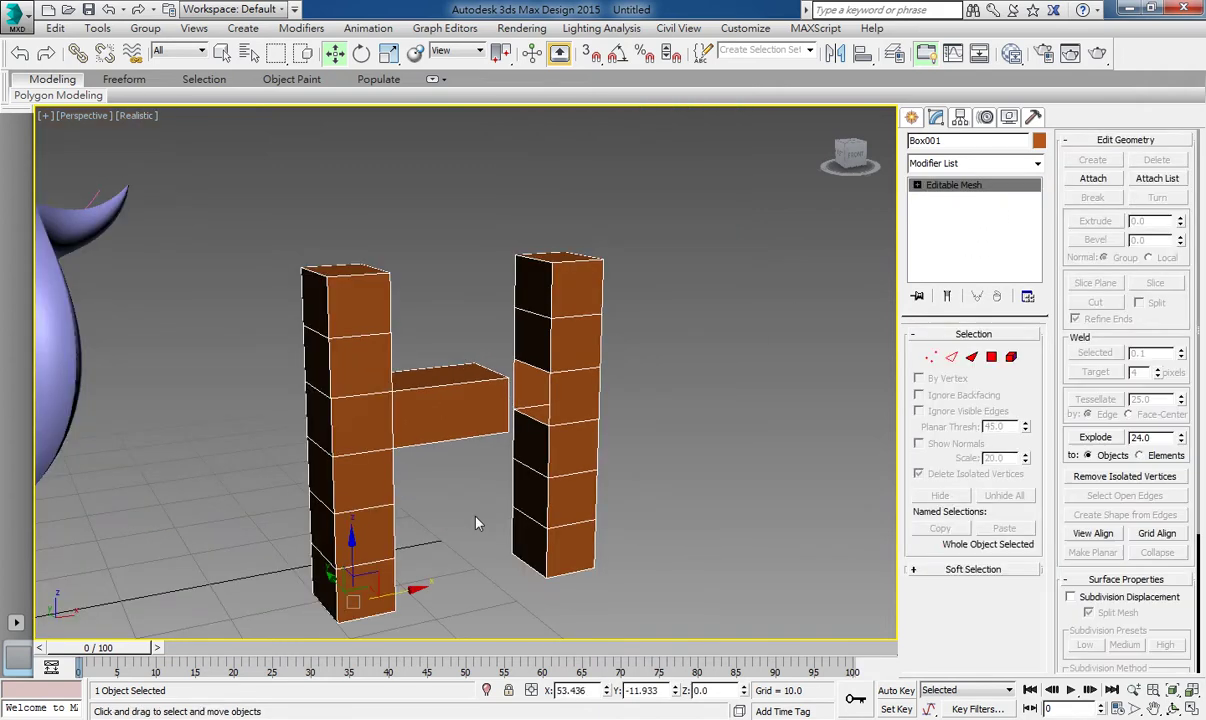
key(ctrl+z)
key(ctrl+z)
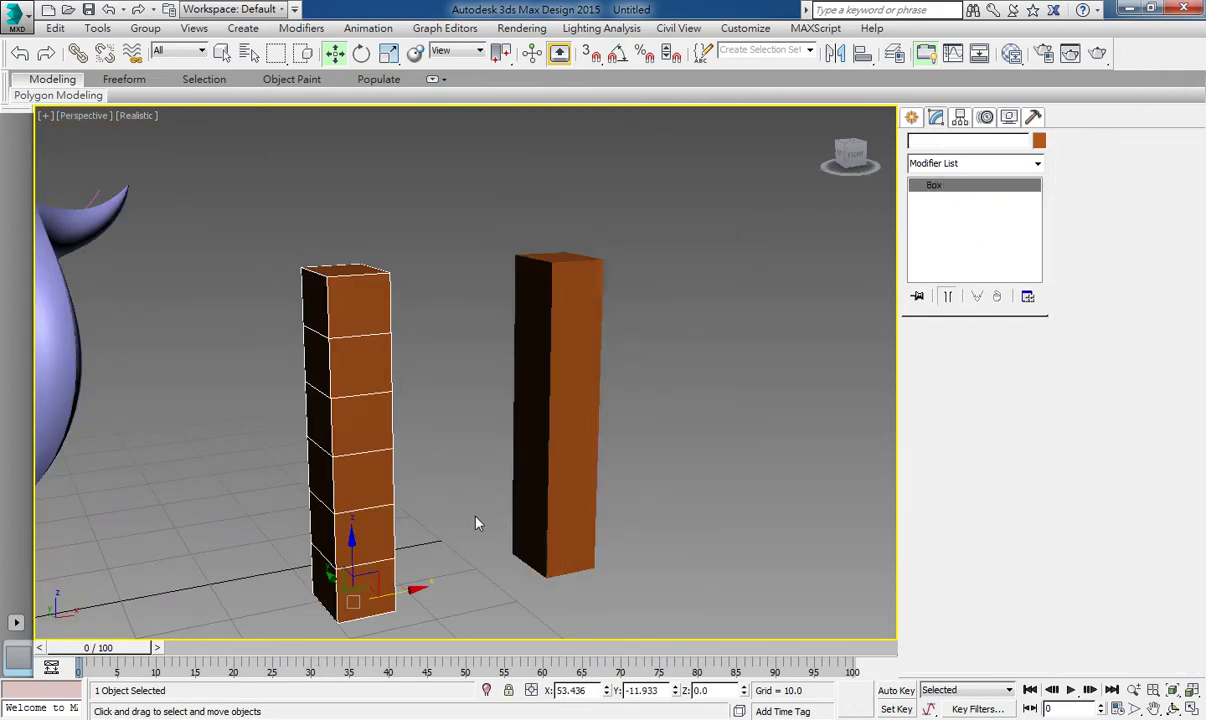
mouse_move(472, 520)
alt+middle_down()
mouse_move(304, 507)
mouse_move(474, 533)
alt+middle_up()
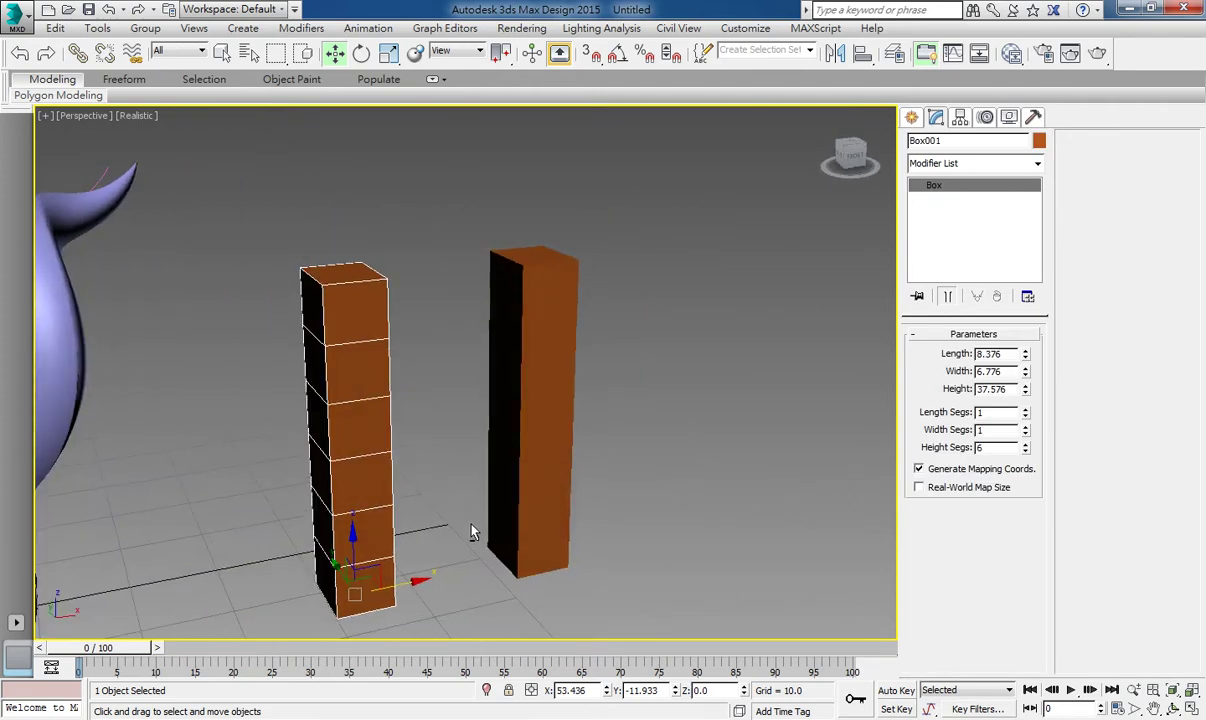
Step: Convert the left column to an Editable Poly and attach the right column to it
right_click(354, 545)
mouse_move(400, 713)
click(505, 700)
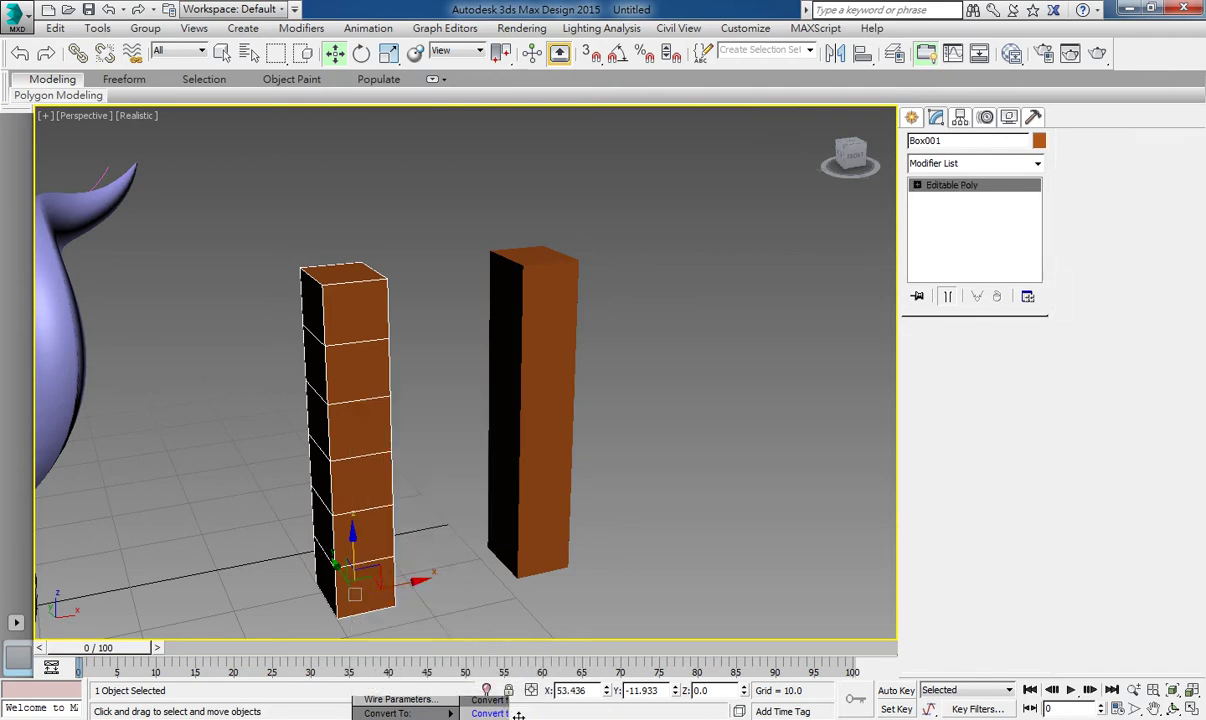
click(1099, 266)
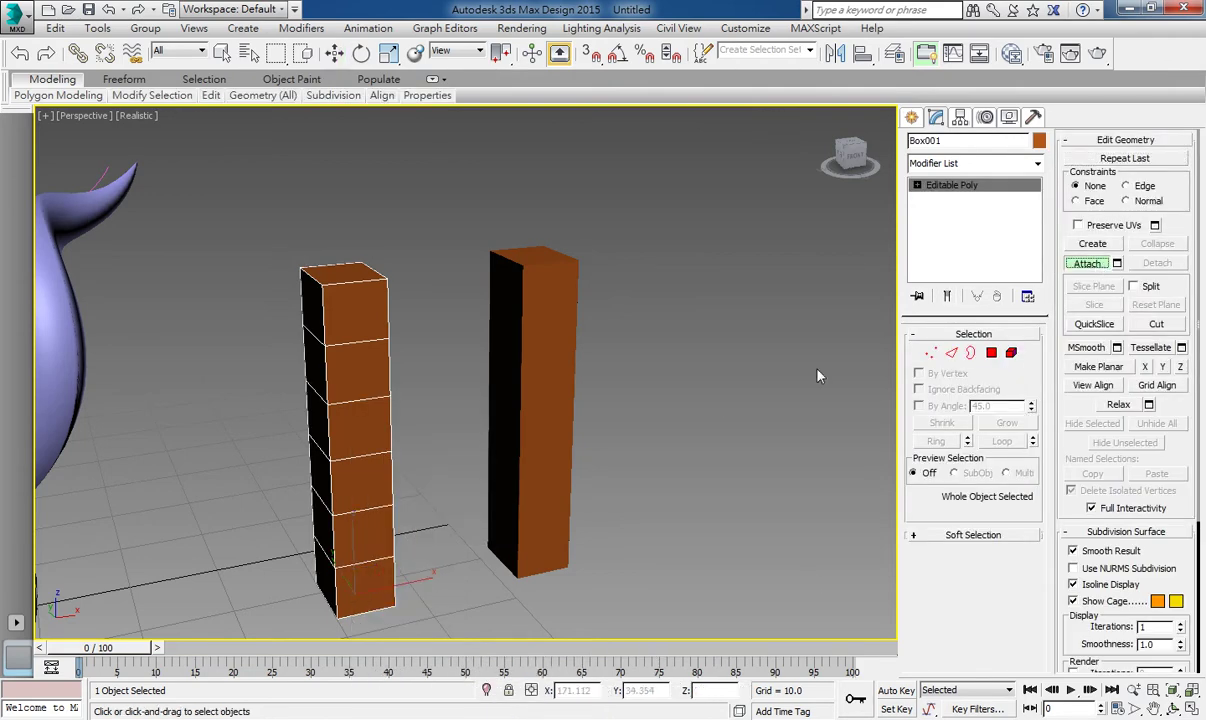
click(556, 387)
mouse_move(560, 445)
alt+middle_down()
mouse_move(484, 444)
mouse_move(390, 369)
alt+middle_up()
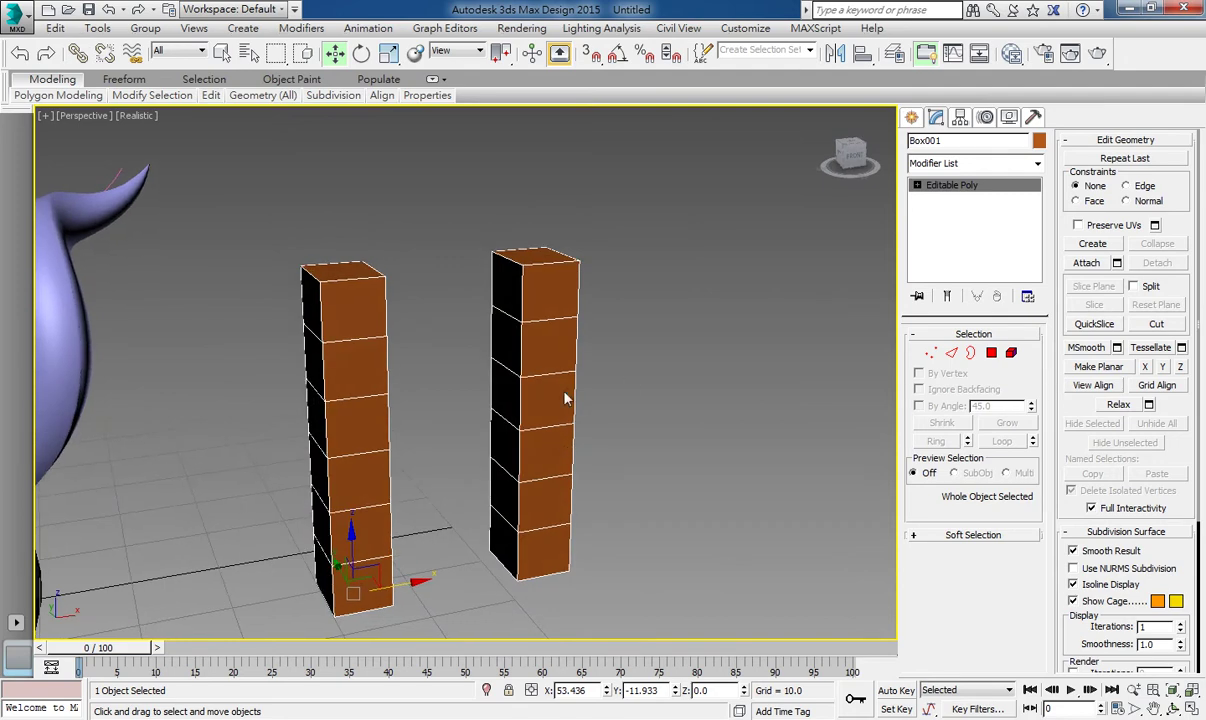
mouse_move(565, 399)
alt+middle_down()
mouse_move(536, 425)
mouse_move(634, 476)
alt+middle_up()
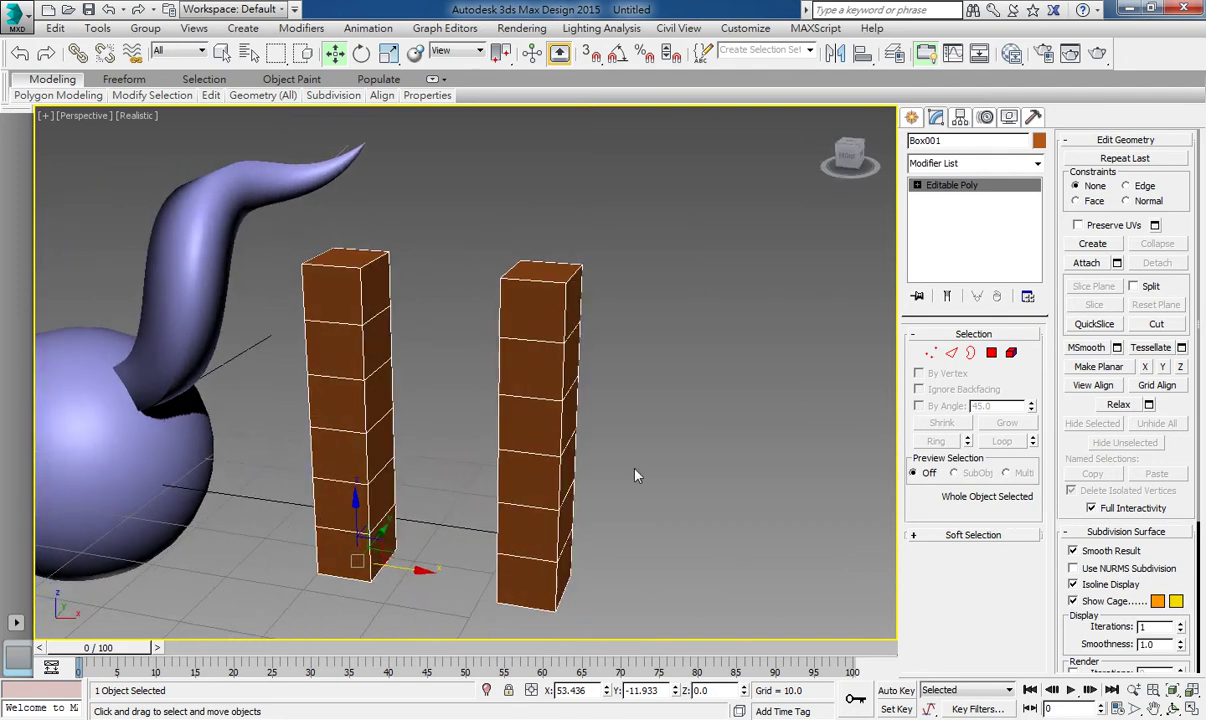
Step: Select the facing side polygons of the left and right columns
click(991, 352)
click(395, 402)
alt+middle_drag(530, 498, 617, 492)
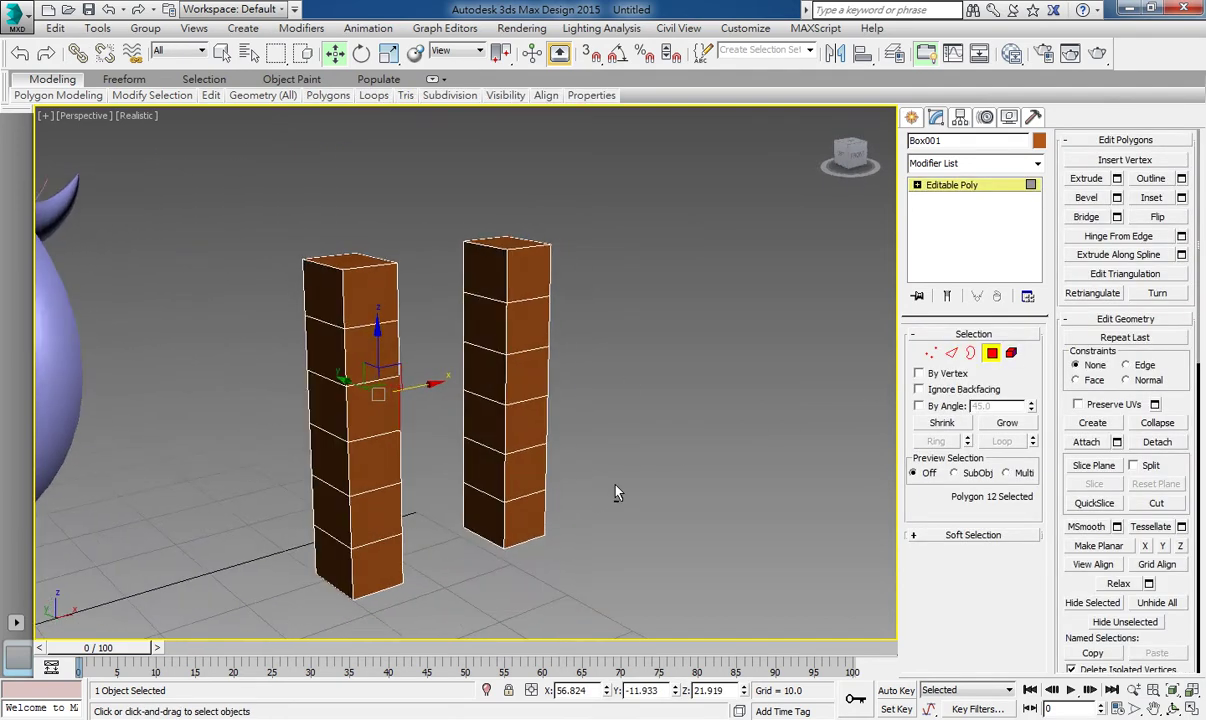
ctrl+click(504, 393)
mouse_move(503, 451)
alt+middle_down()
mouse_move(461, 484)
mouse_move(440, 457)
alt+middle_up()
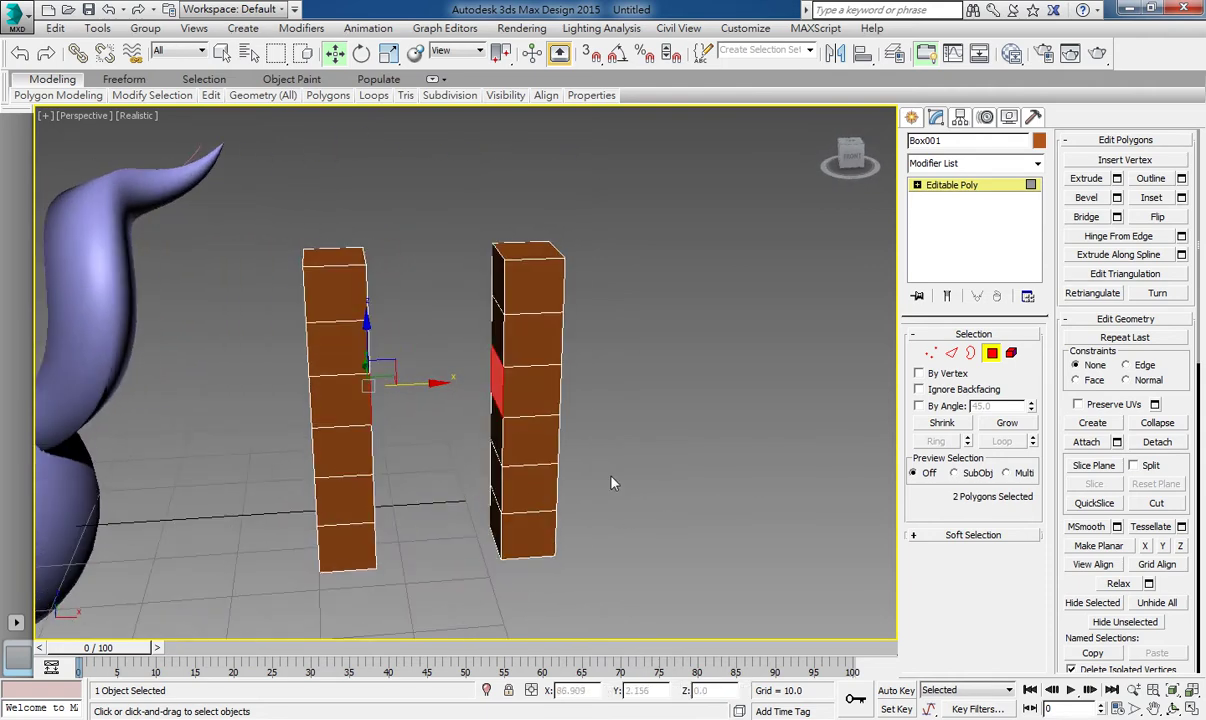
Step: Bridge the two faces with 9 segments, adjusting taper and smoothing, and accept it
click(1088, 220)
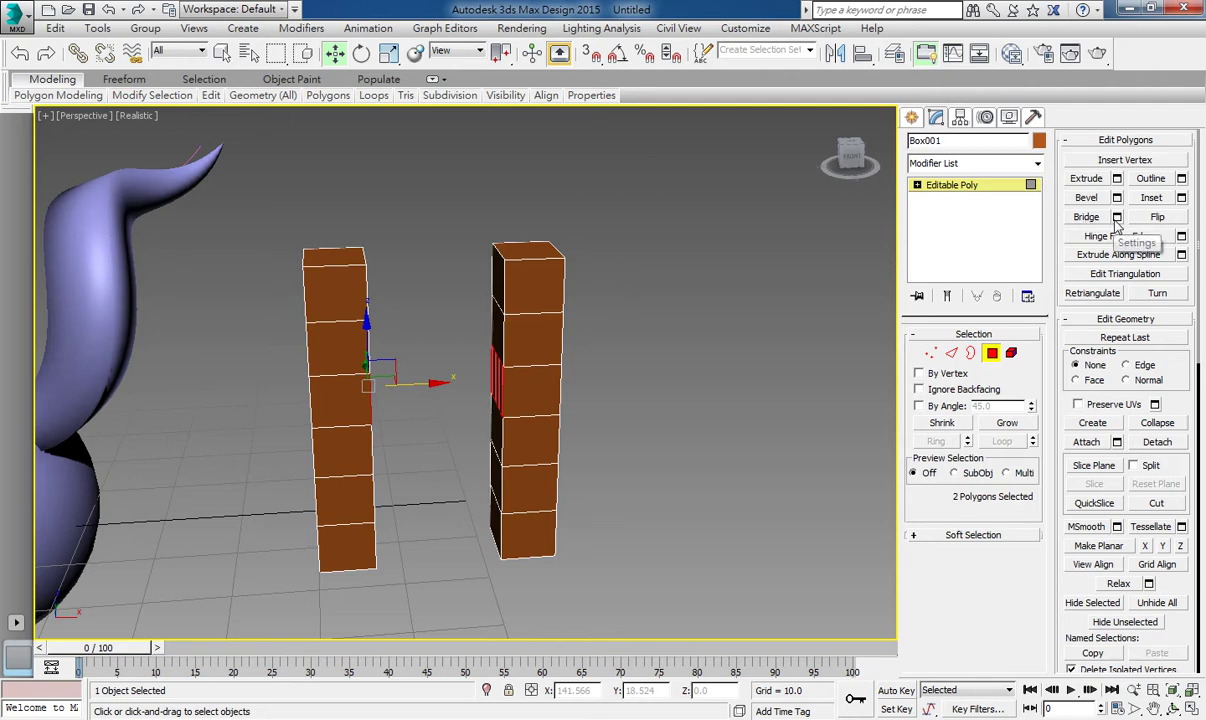
click(1117, 218)
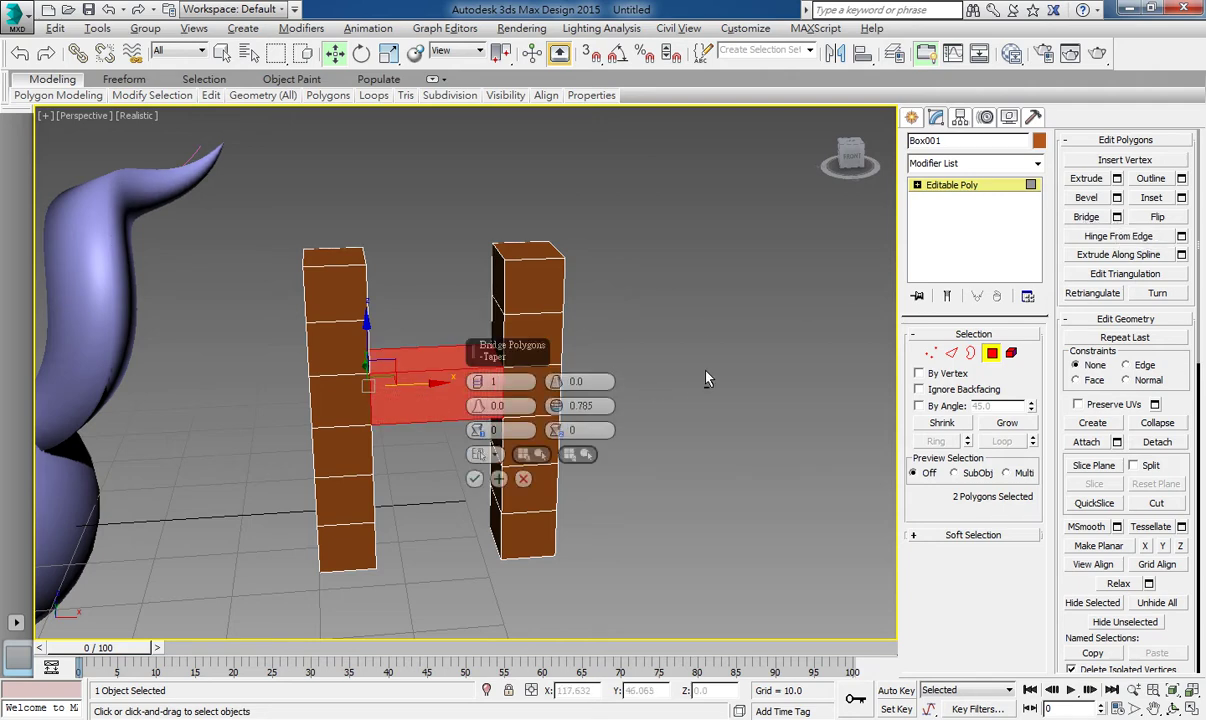
scroll(712, 347, up, 3)
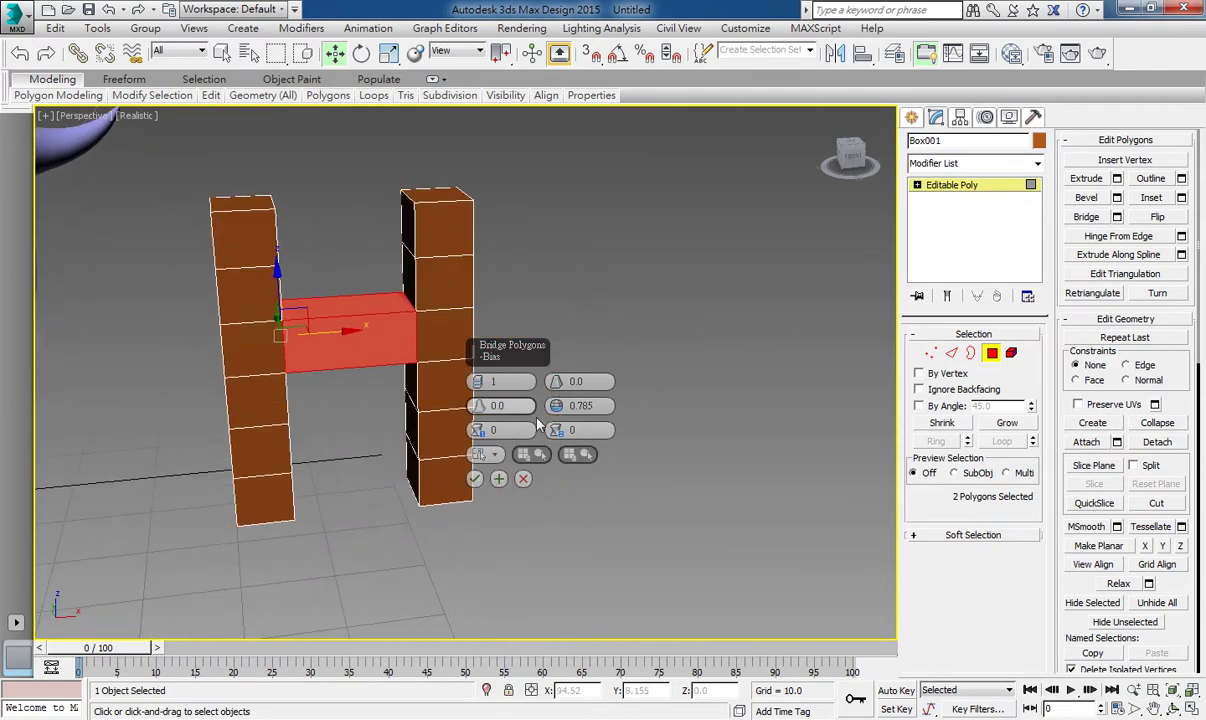
drag(478, 382, 480, 410)
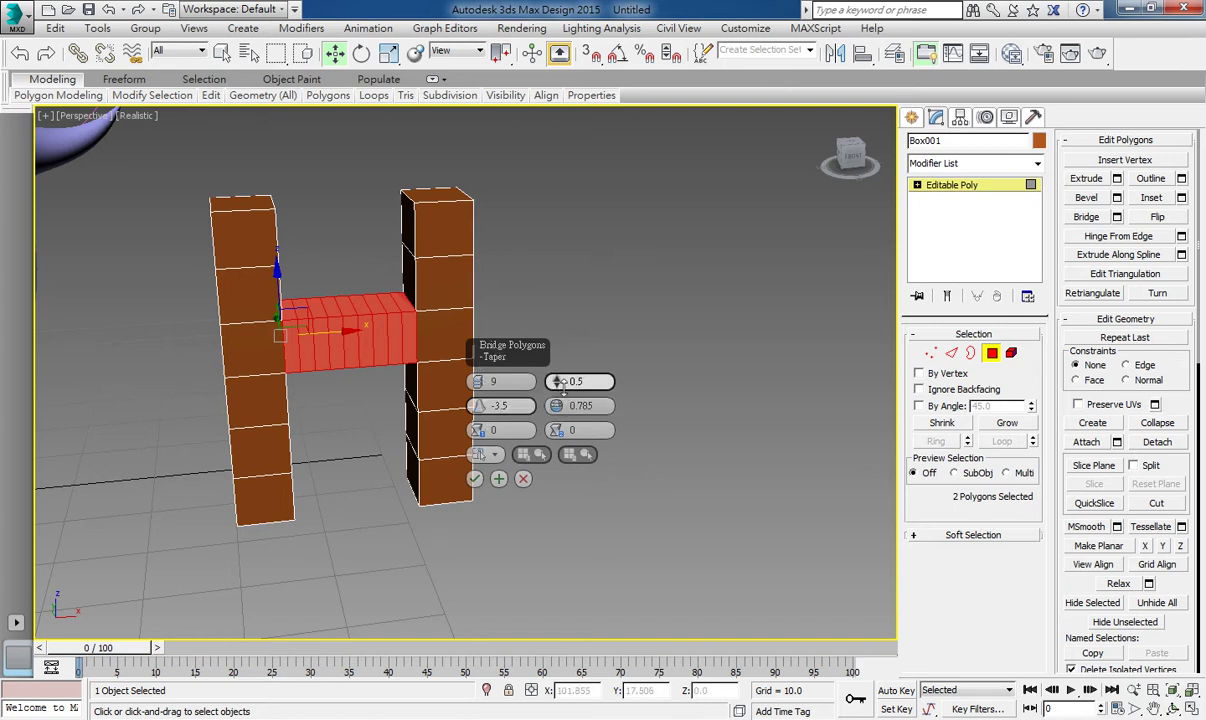
mouse_move(565, 385)
mouse_down()
mouse_move(565, 365)
mouse_move(566, 395)
mouse_move(532, 375)
mouse_move(532, 340)
mouse_move(533, 382)
mouse_up()
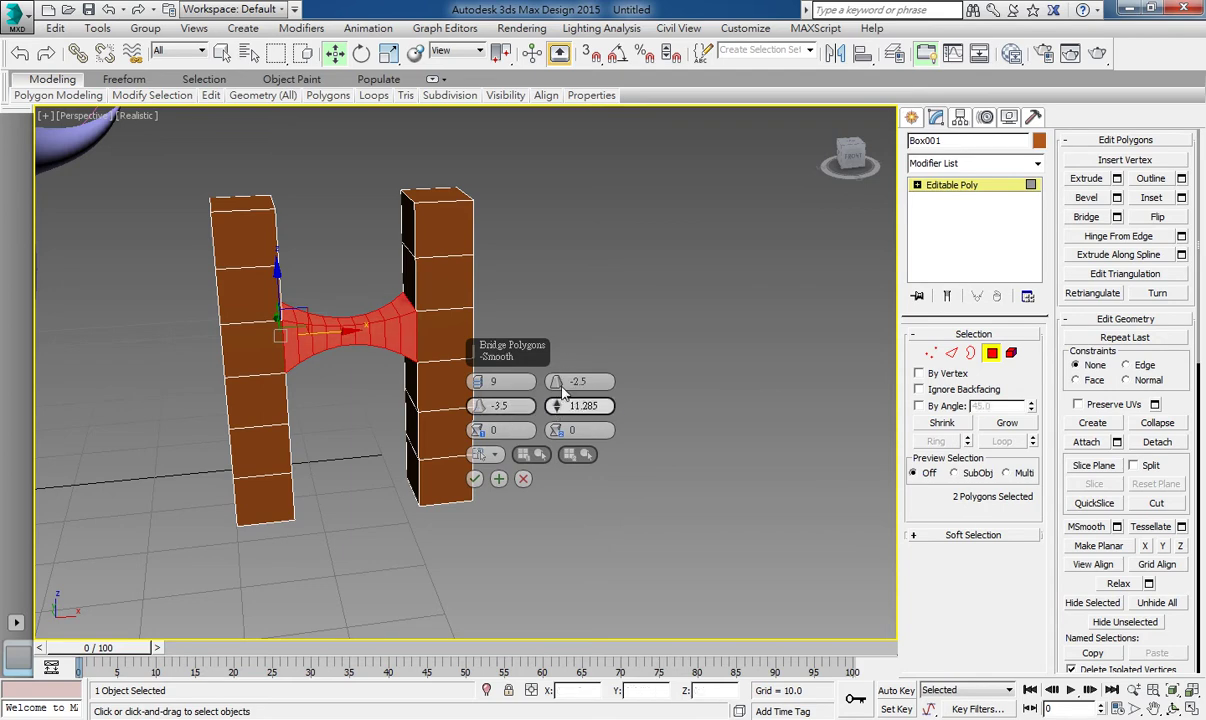
middle_drag(322, 384, 314, 400)
scroll(314, 400, up, 4)
drag(479, 430, 481, 430)
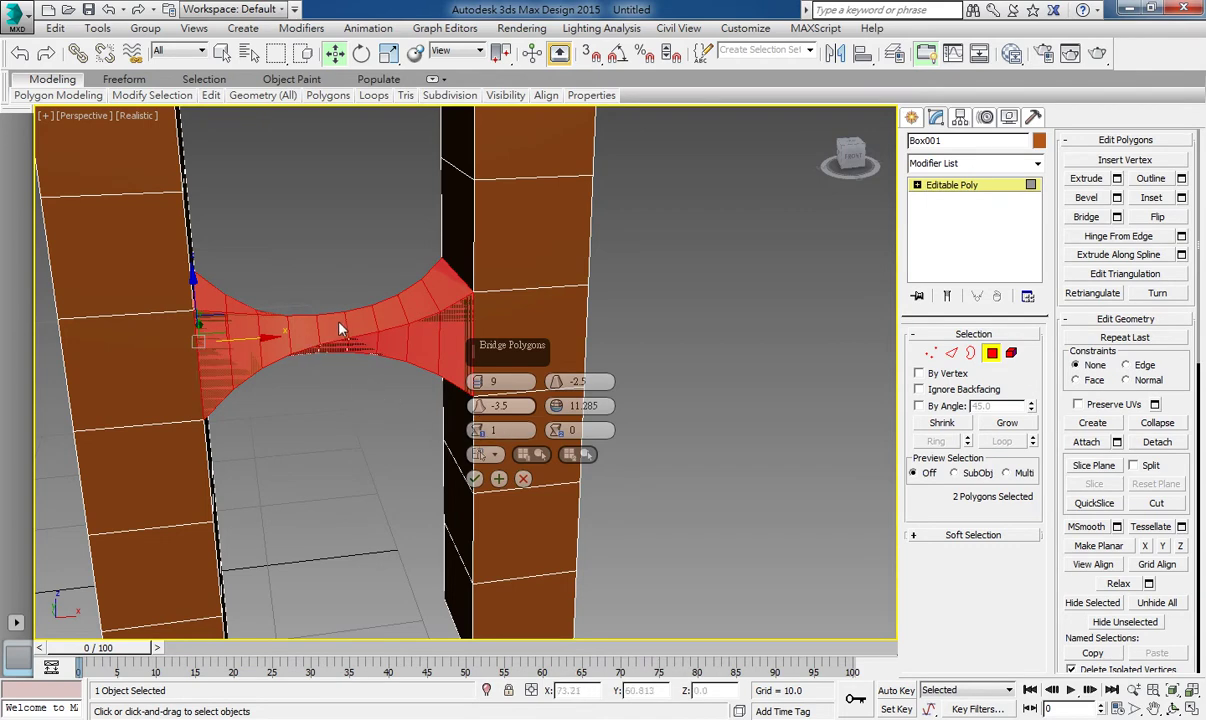
mouse_move(379, 377)
middle_down()
mouse_move(336, 344)
mouse_move(347, 350)
middle_up()
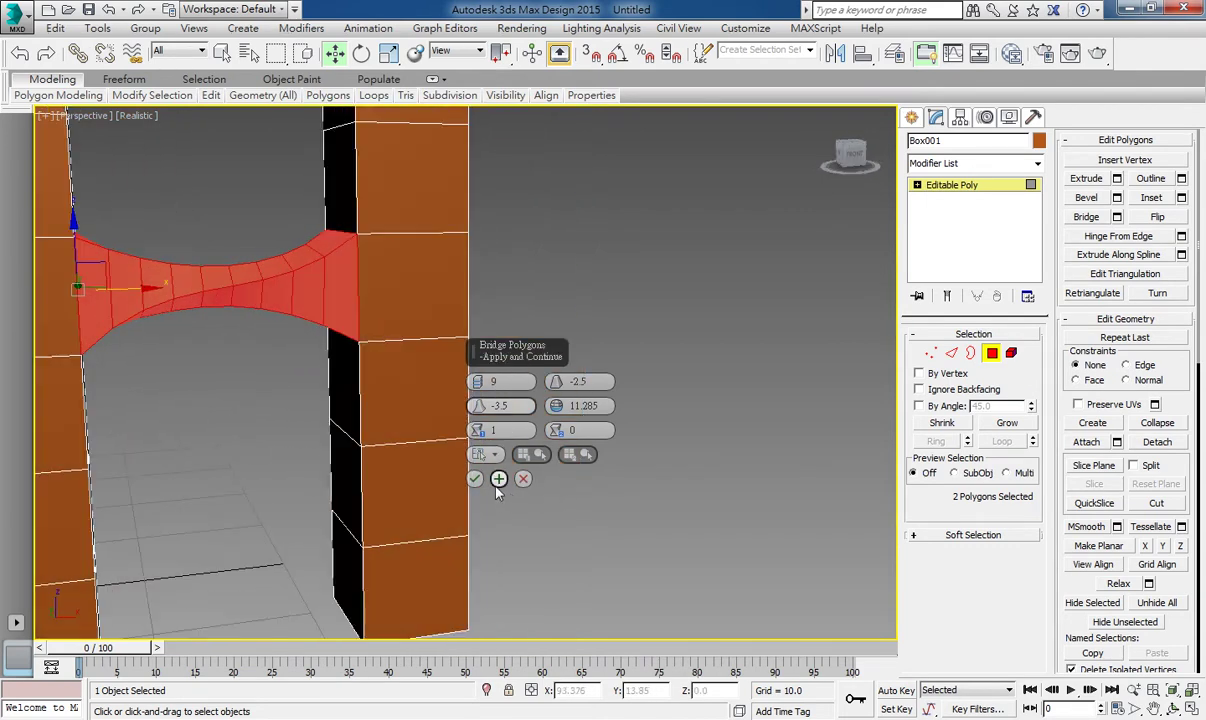
click(475, 482)
mouse_move(475, 482)
alt+middle_down()
mouse_move(247, 396)
mouse_move(375, 381)
mouse_move(565, 399)
mouse_move(506, 369)
mouse_move(308, 412)
mouse_move(307, 398)
mouse_move(390, 452)
mouse_move(458, 409)
mouse_move(431, 412)
alt+middle_up()
Step: Undo the curved bridge and clear the polygon selection
key(ctrl+z)
scroll(460, 405, down, 5)
click(419, 447)
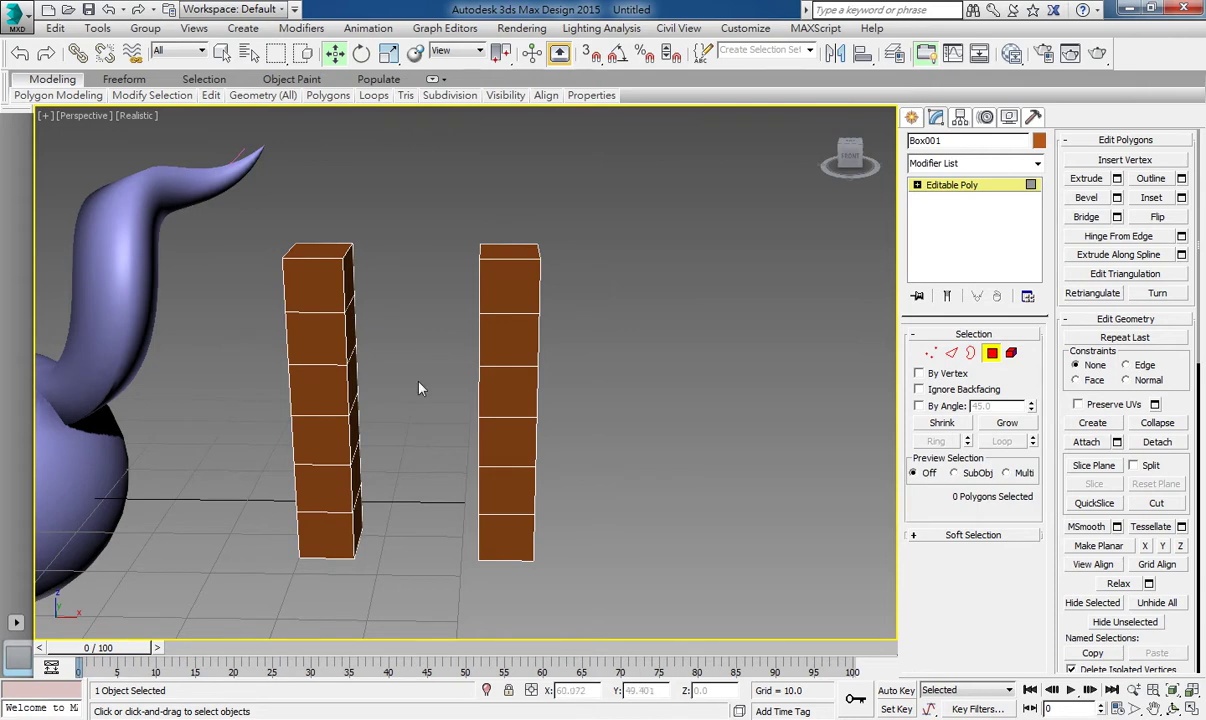
Step: Bridge an upper left-column face diagonally to the right column's bottom face, then undo it
mouse_move(420, 388)
alt+middle_down()
mouse_move(358, 331)
mouse_move(510, 467)
mouse_move(440, 425)
alt+middle_up()
click(354, 334)
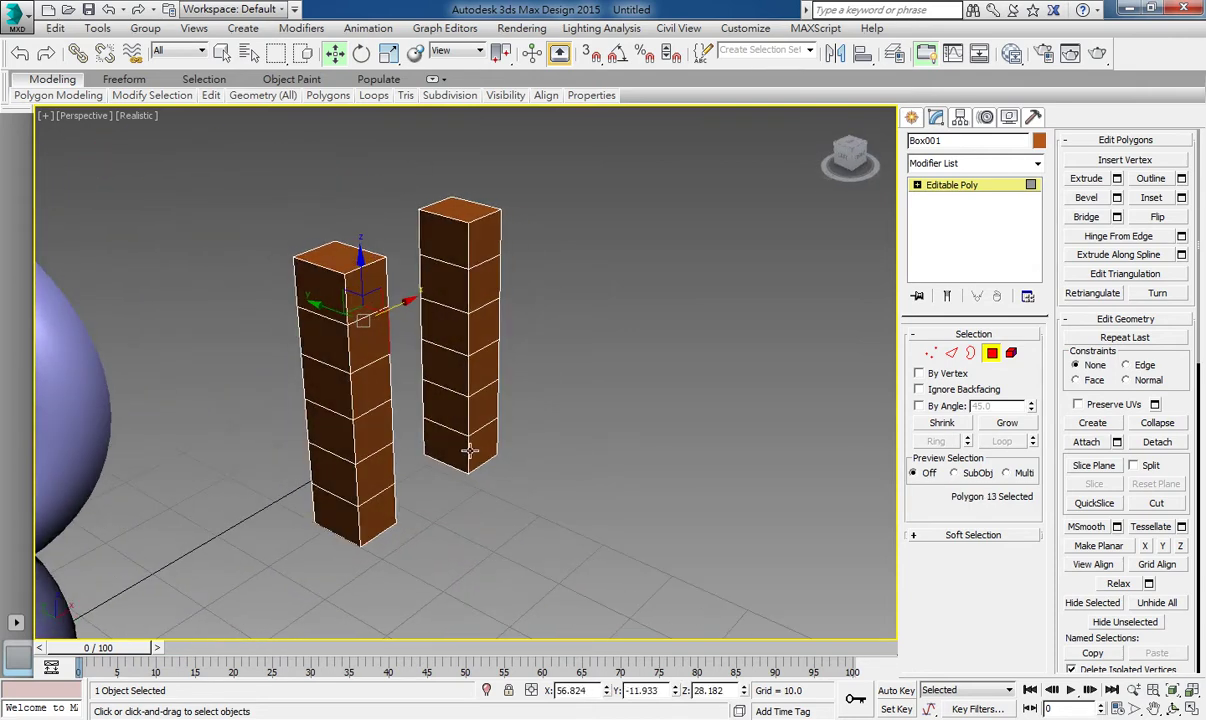
ctrl+click(438, 428)
mouse_move(506, 398)
alt+middle_down()
mouse_move(393, 338)
mouse_move(482, 340)
alt+middle_up()
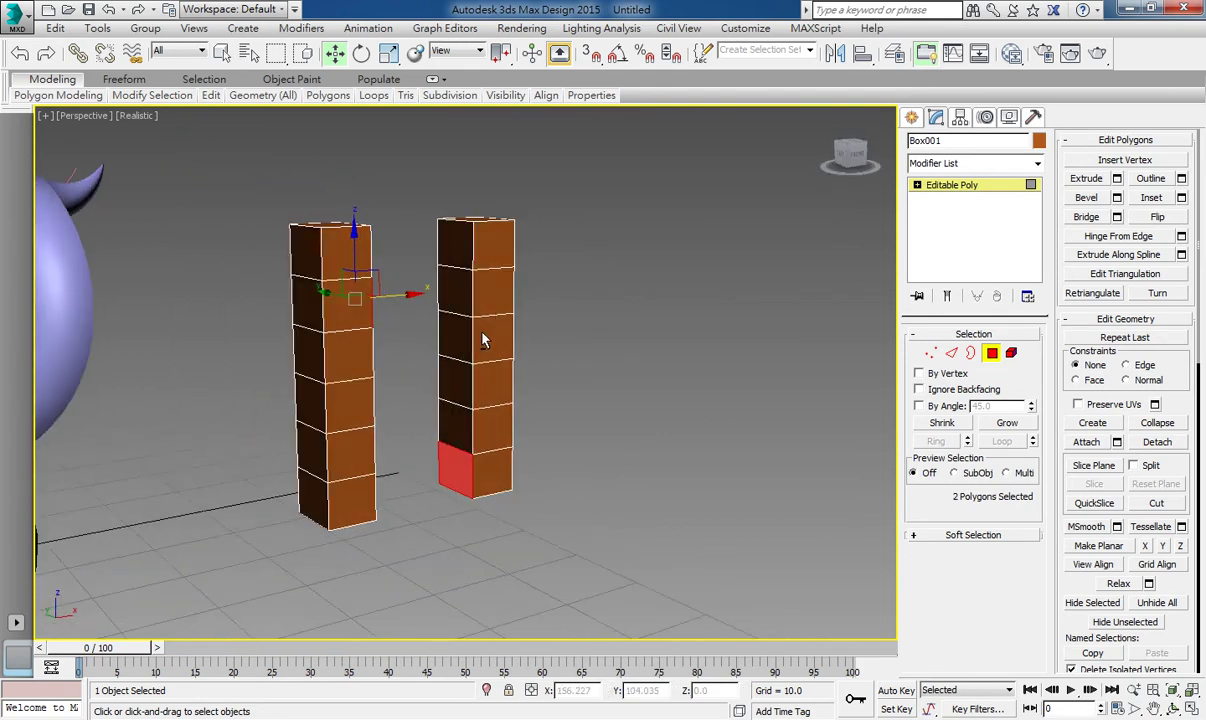
click(1117, 218)
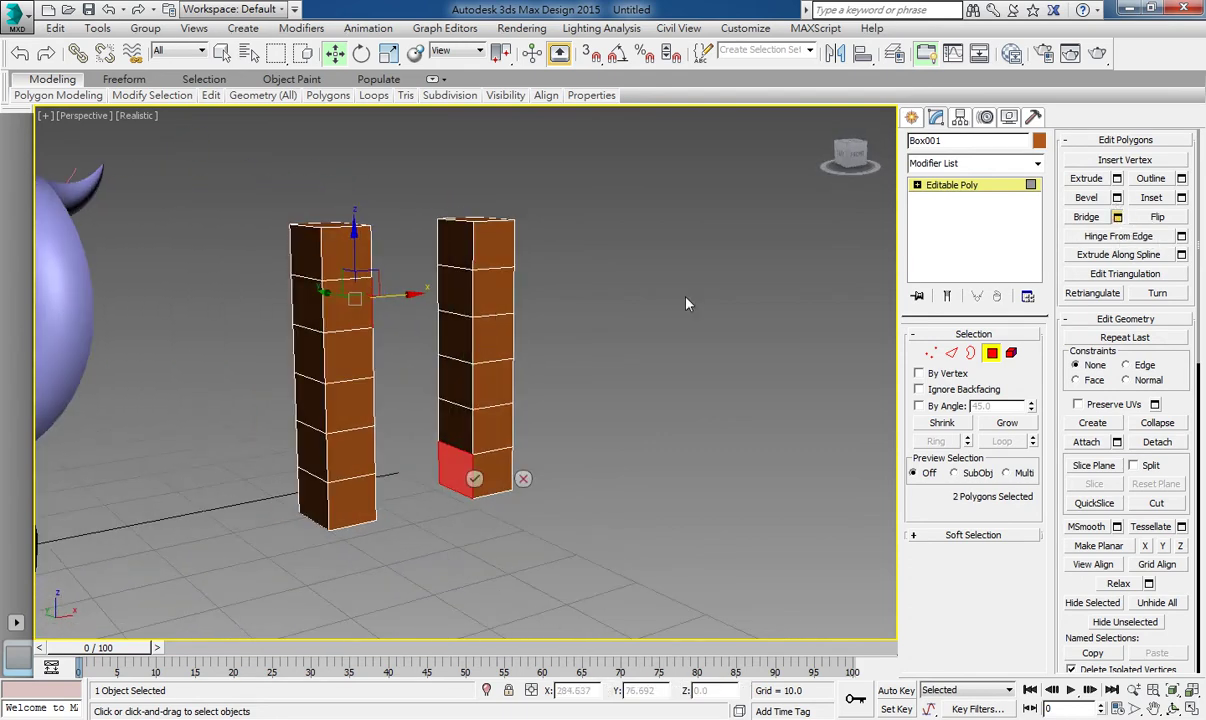
click(474, 478)
mouse_move(474, 478)
alt+middle_down()
mouse_move(474, 450)
mouse_move(505, 449)
alt+middle_up()
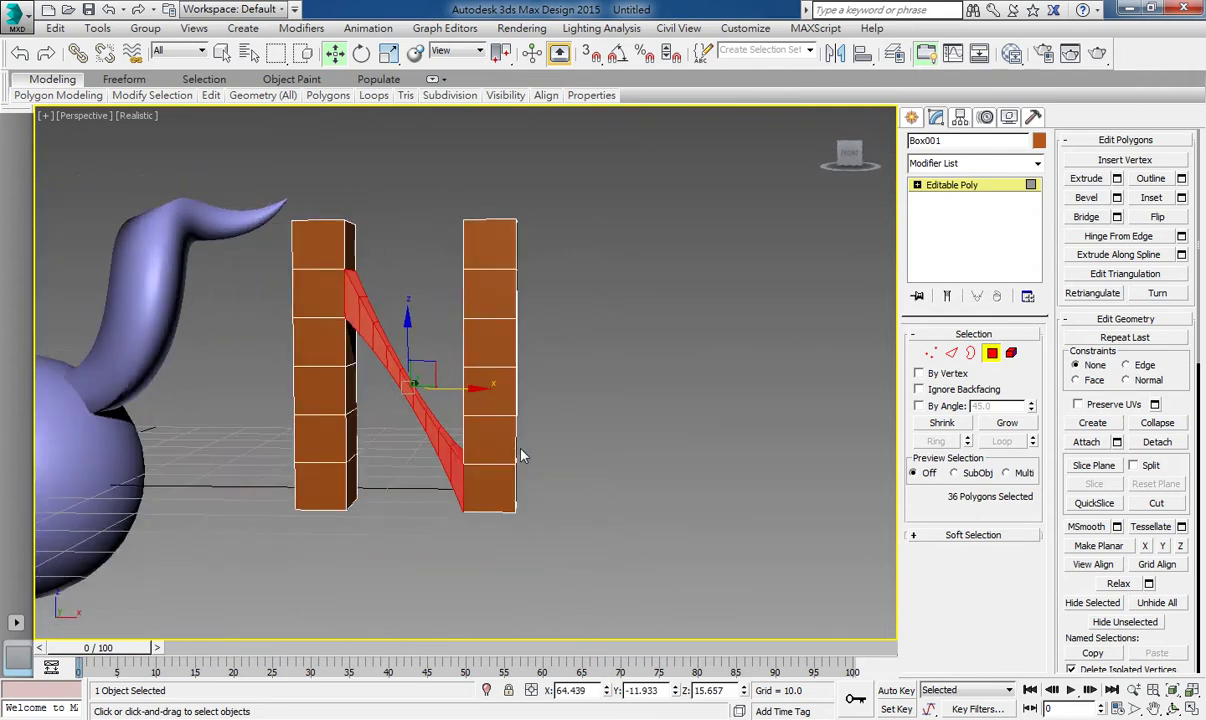
key(ctrl+z)
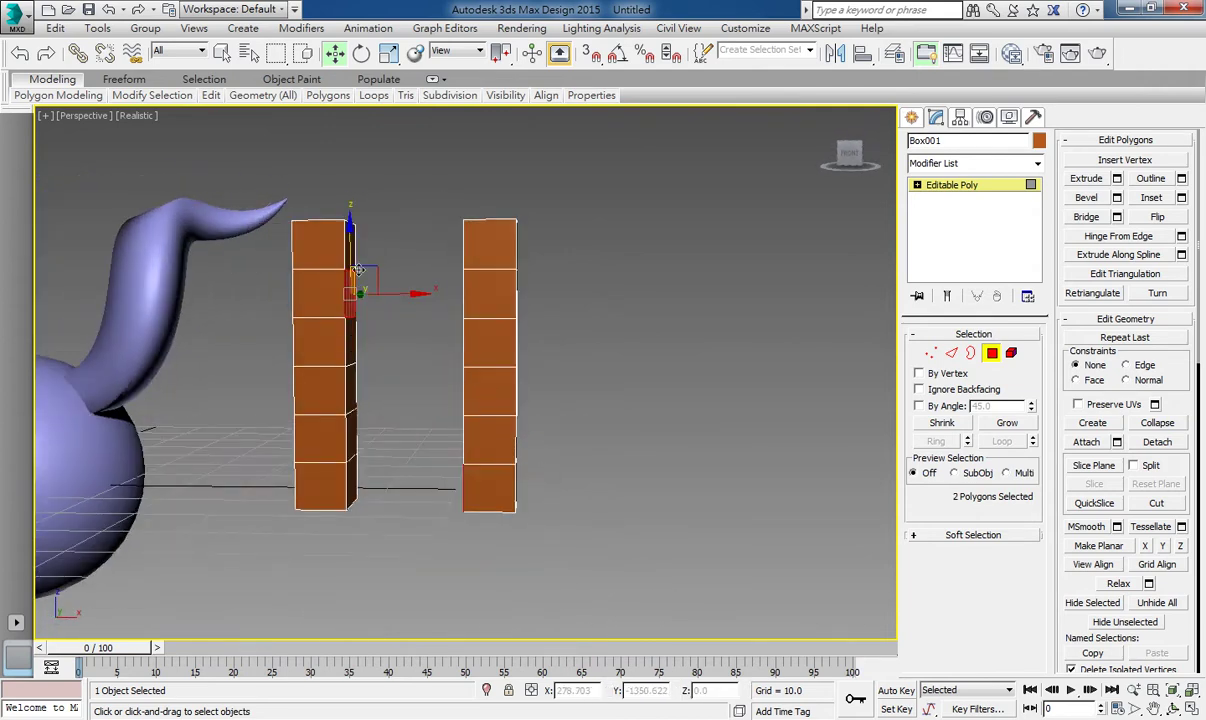
Step: Select the left column's top face and the right column's bottom face, shown as outlines
click(335, 257)
alt+middle_drag(425, 417, 587, 576)
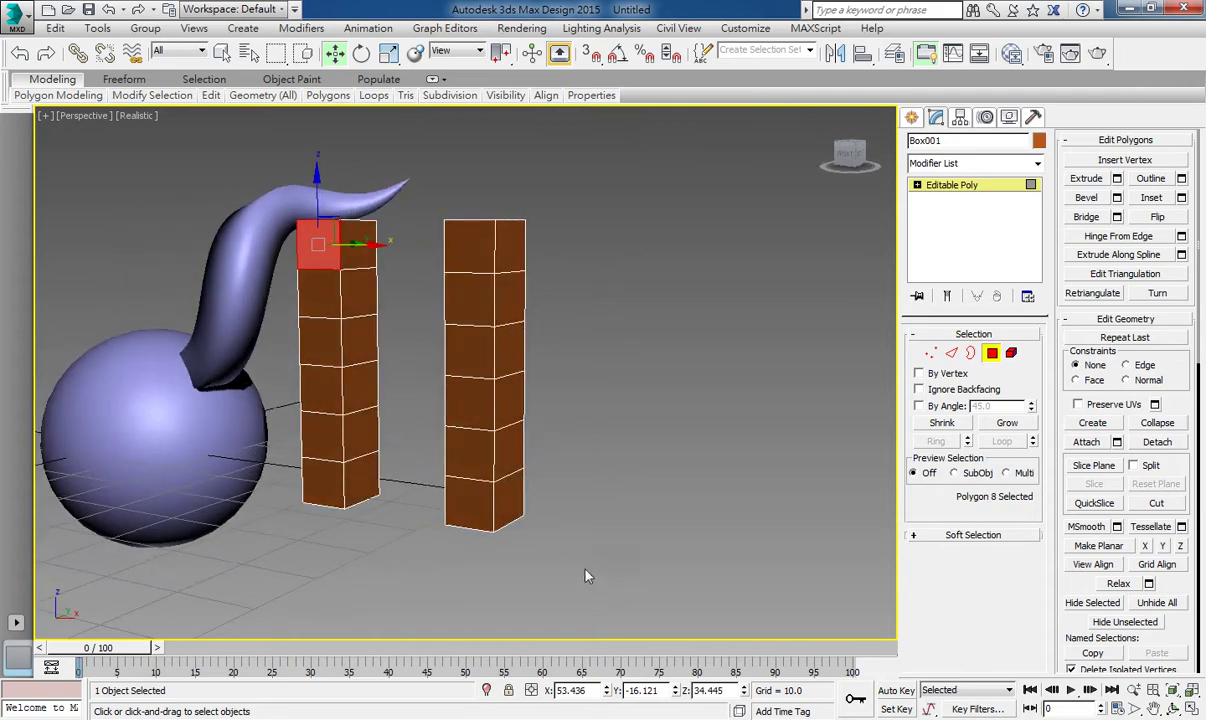
ctrl+click(510, 505)
mouse_move(441, 514)
alt+middle_down()
mouse_move(530, 511)
mouse_move(403, 528)
mouse_move(503, 546)
mouse_move(462, 533)
mouse_move(541, 514)
mouse_move(476, 530)
alt+middle_up()
key(F2)
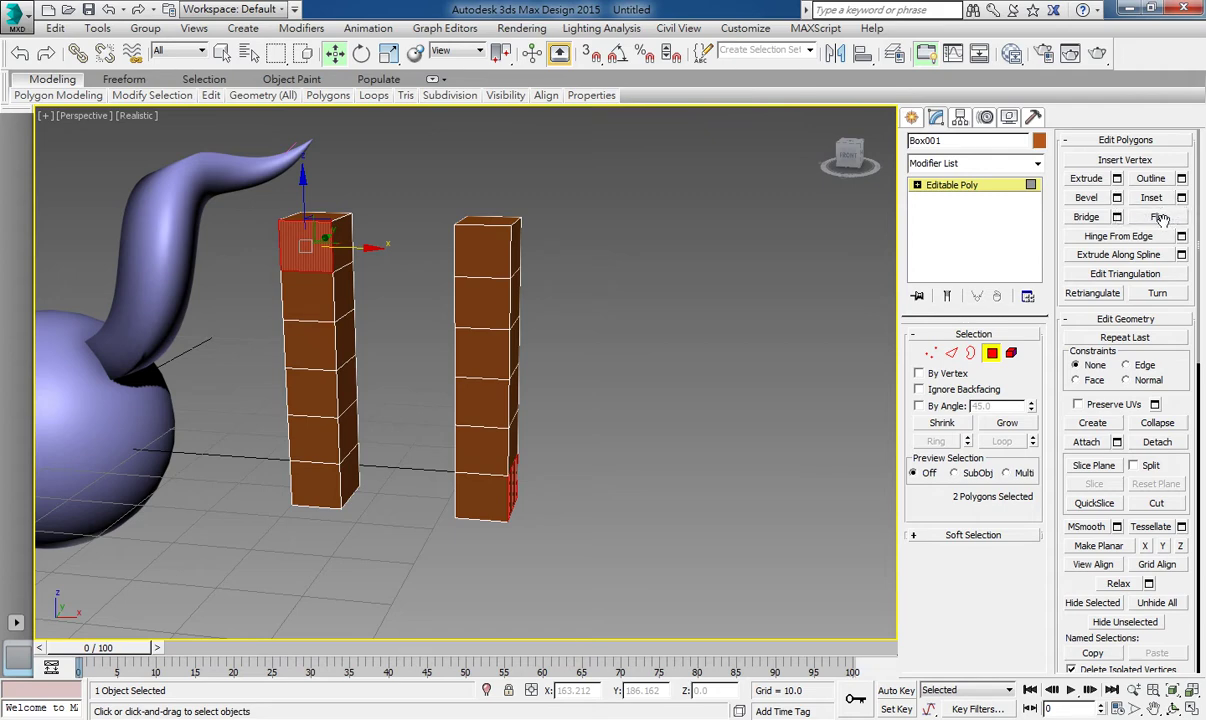
Step: Bridge the top face to the bottom face, undo it, and return to object level
click(1117, 217)
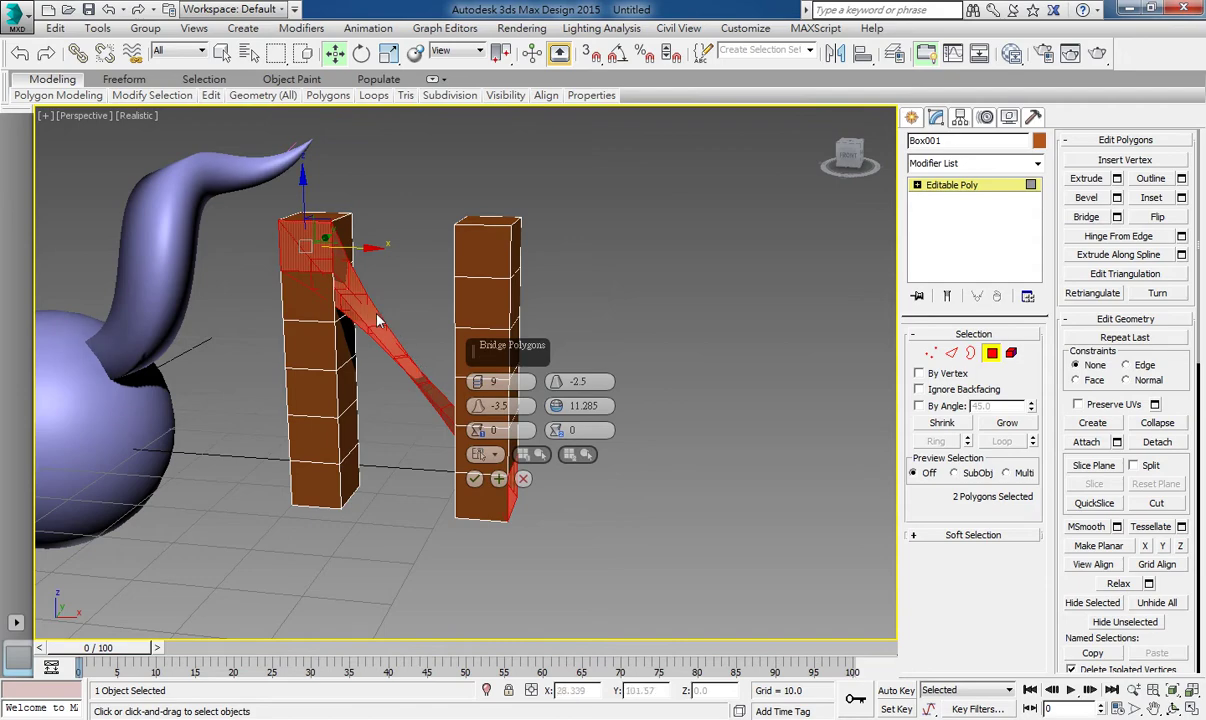
click(1173, 708)
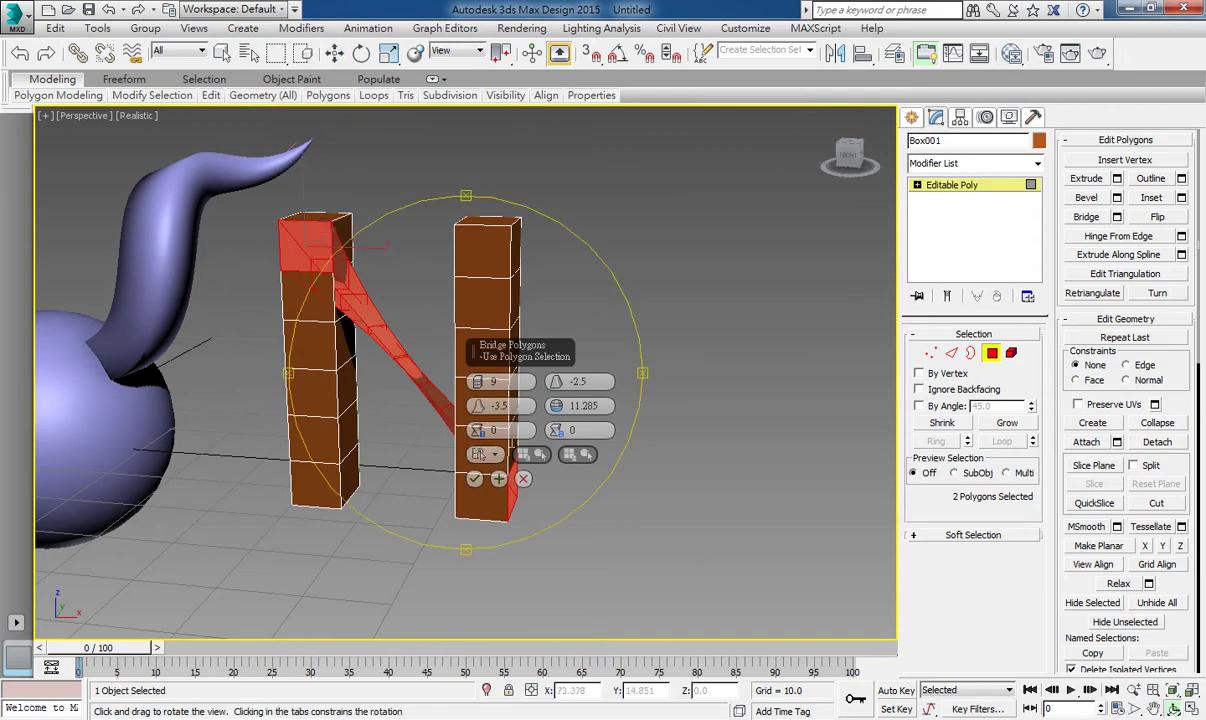
mouse_move(358, 428)
mouse_down()
mouse_move(451, 420)
mouse_move(361, 291)
mouse_up()
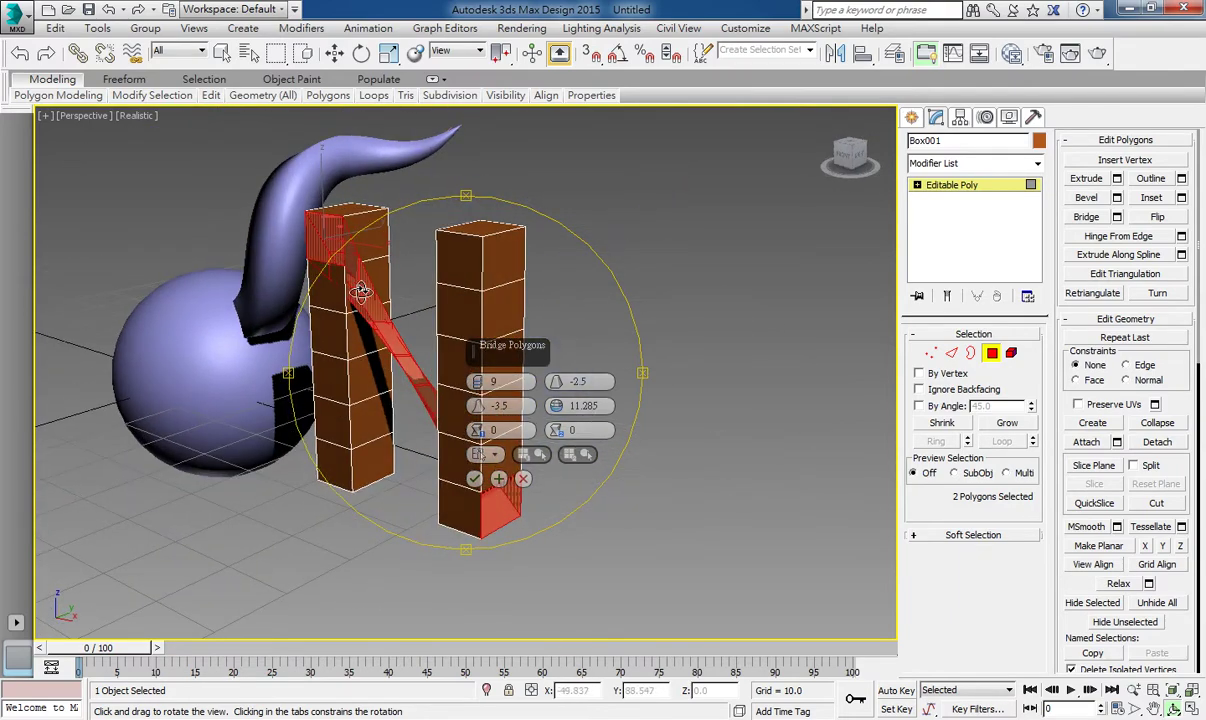
drag(387, 370, 450, 455)
click(474, 478)
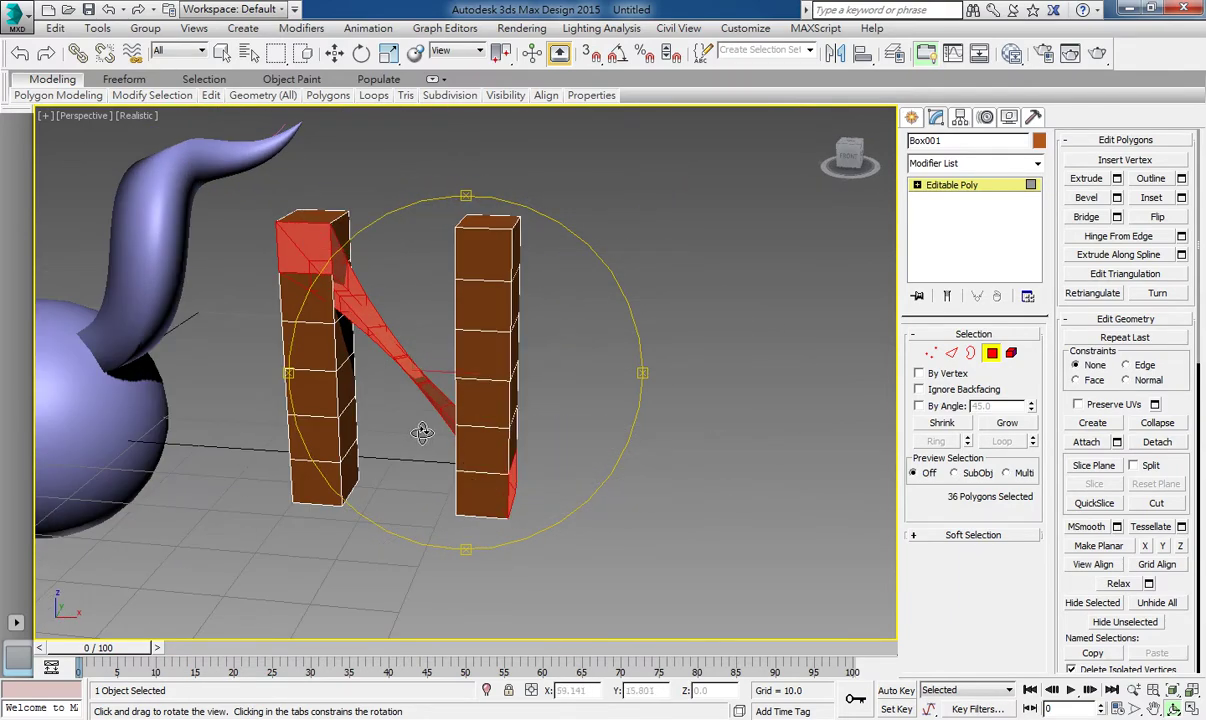
key(w)
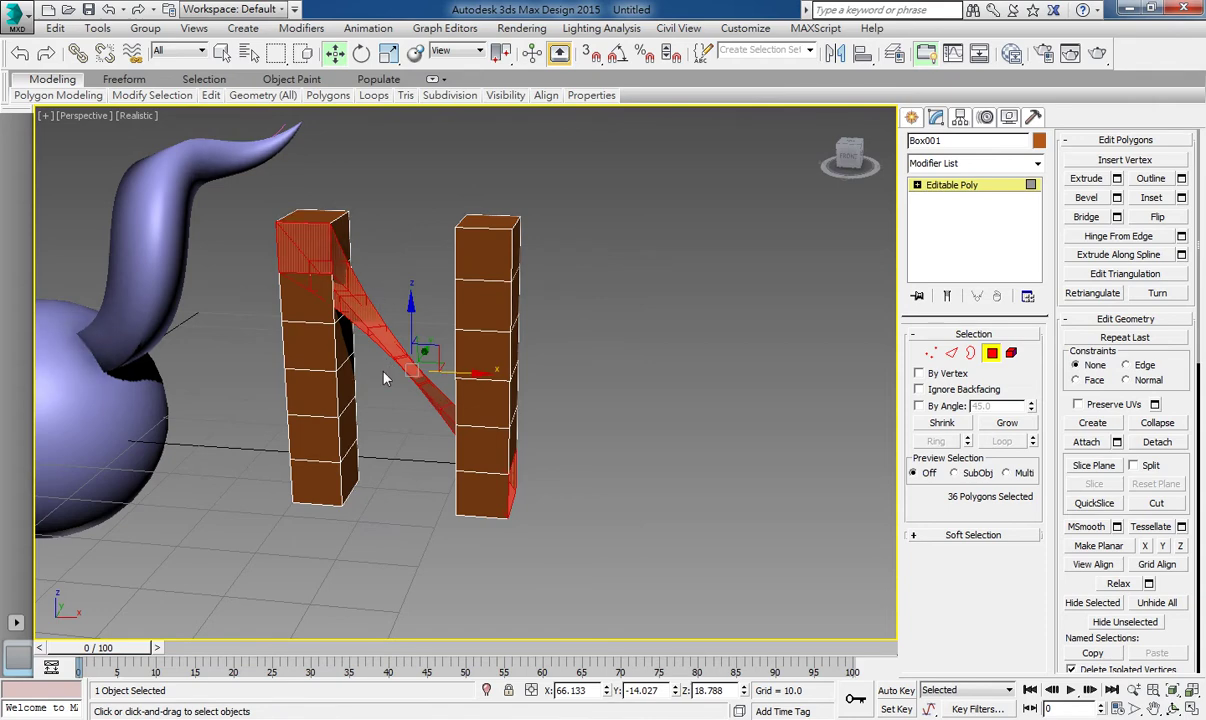
key(ctrl+z)
key(ctrl+z)
key(ctrl+z)
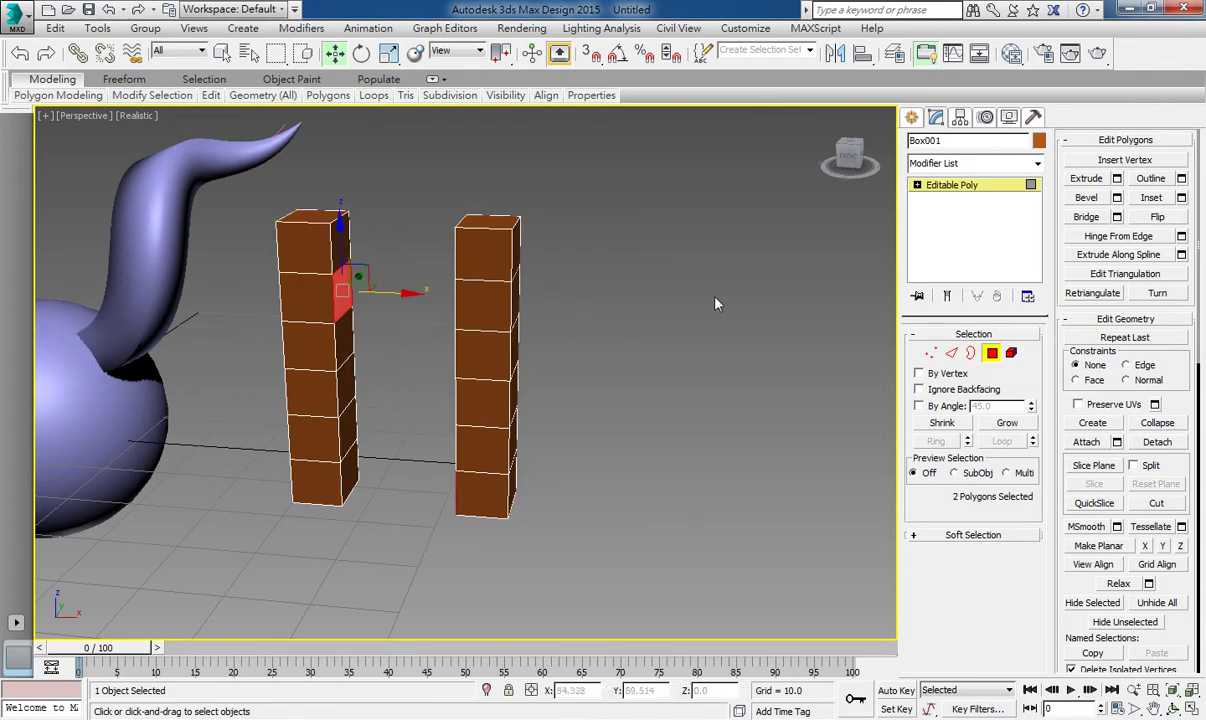
click(950, 185)
mouse_move(382, 358)
alt+middle_down()
mouse_move(511, 382)
mouse_move(565, 366)
alt+middle_up()
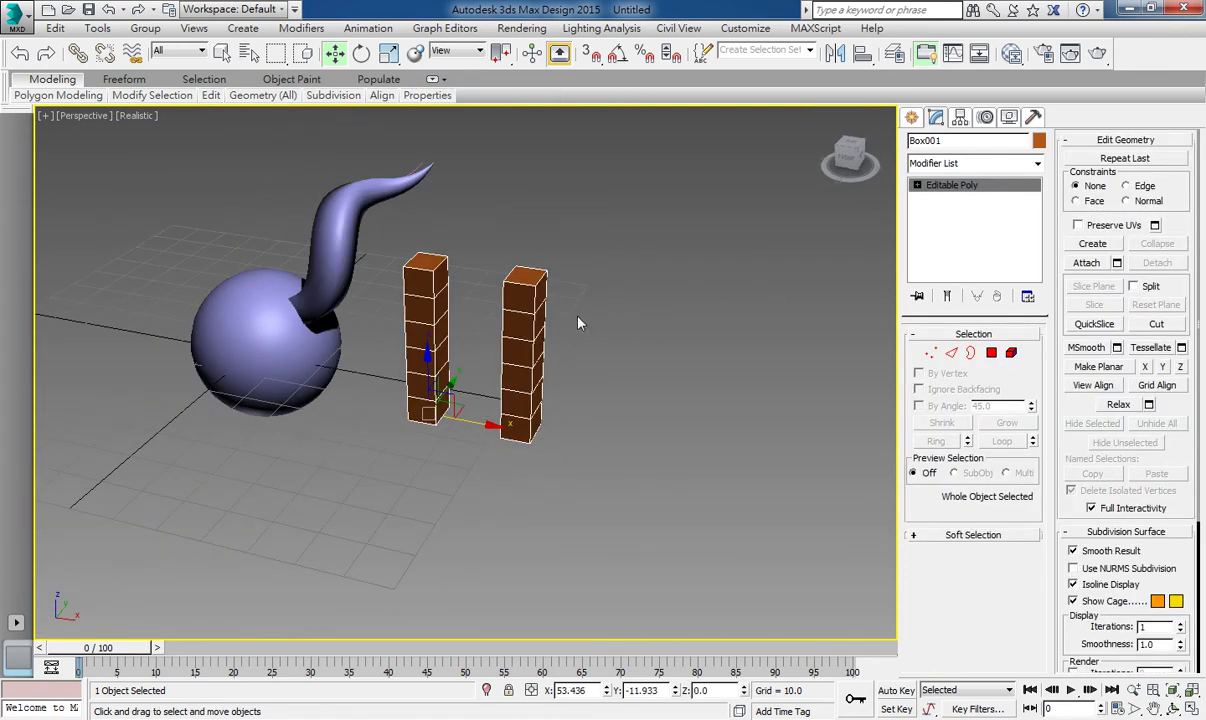
Step: Reset 3ds Max to an empty scene without saving the pillar scene
alt+middle_drag(578, 323, 868, 158)
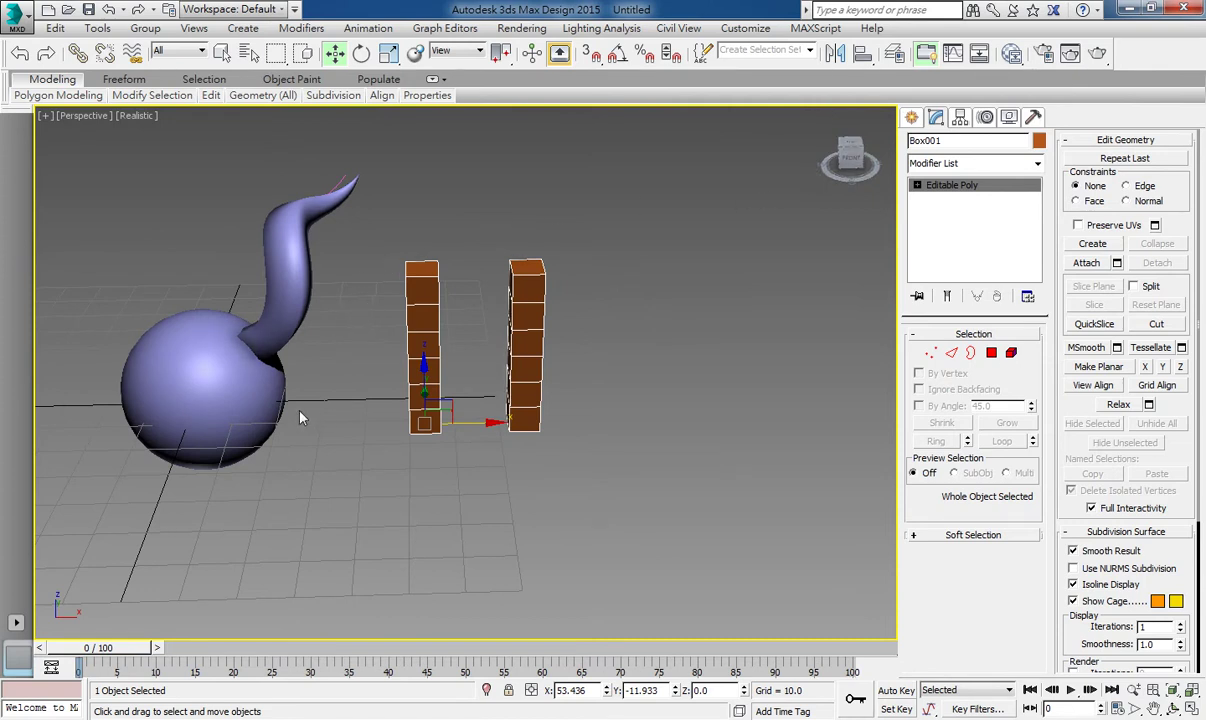
click(914, 117)
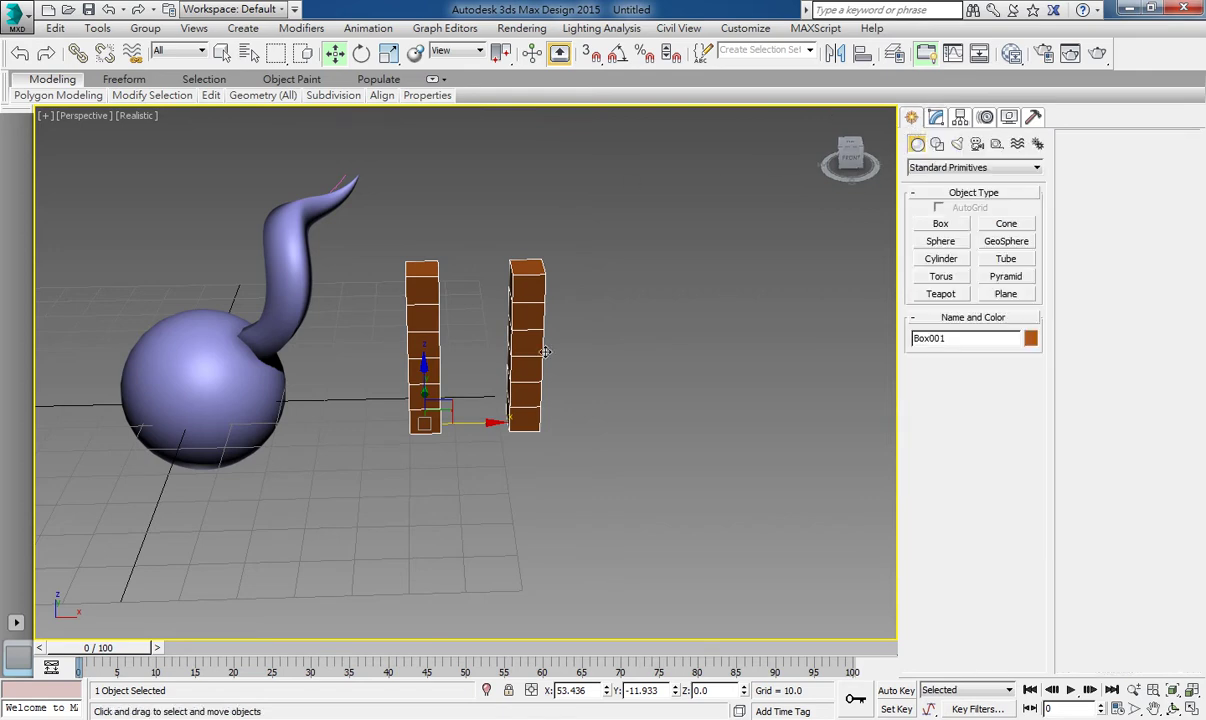
click(16, 17)
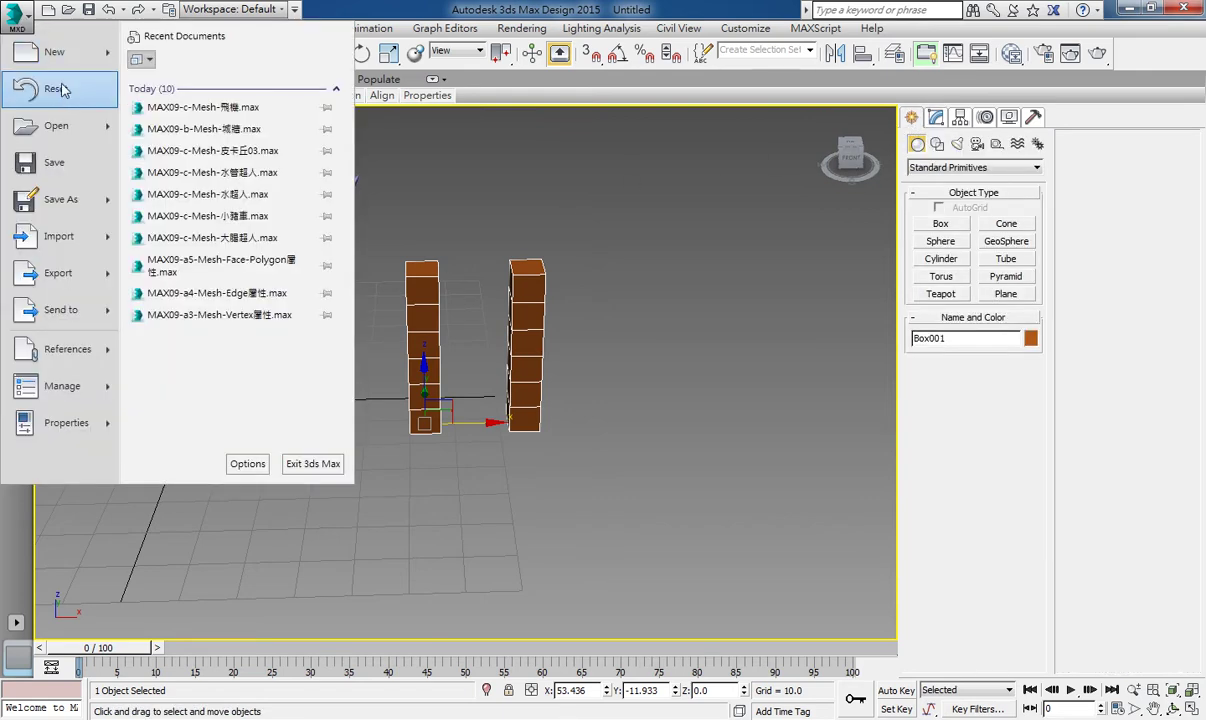
click(60, 89)
click(600, 393)
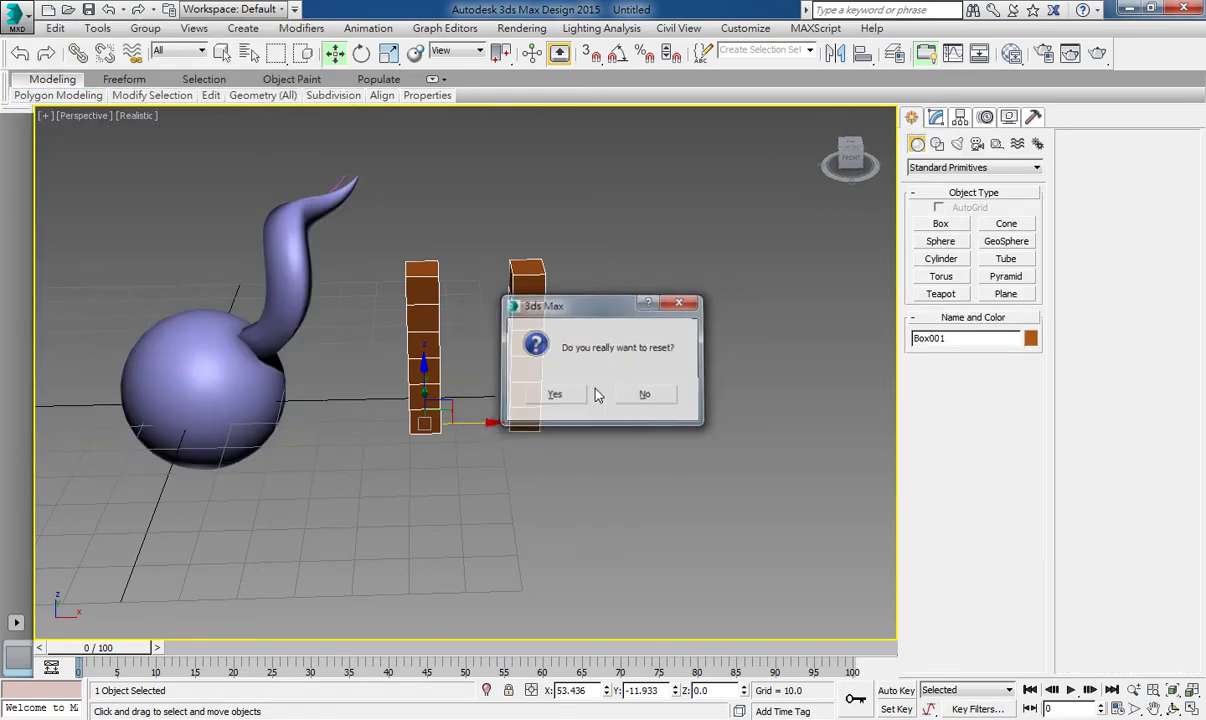
click(553, 393)
Step: Create a large sphere at the origin and maximize the perspective view
click(940, 242)
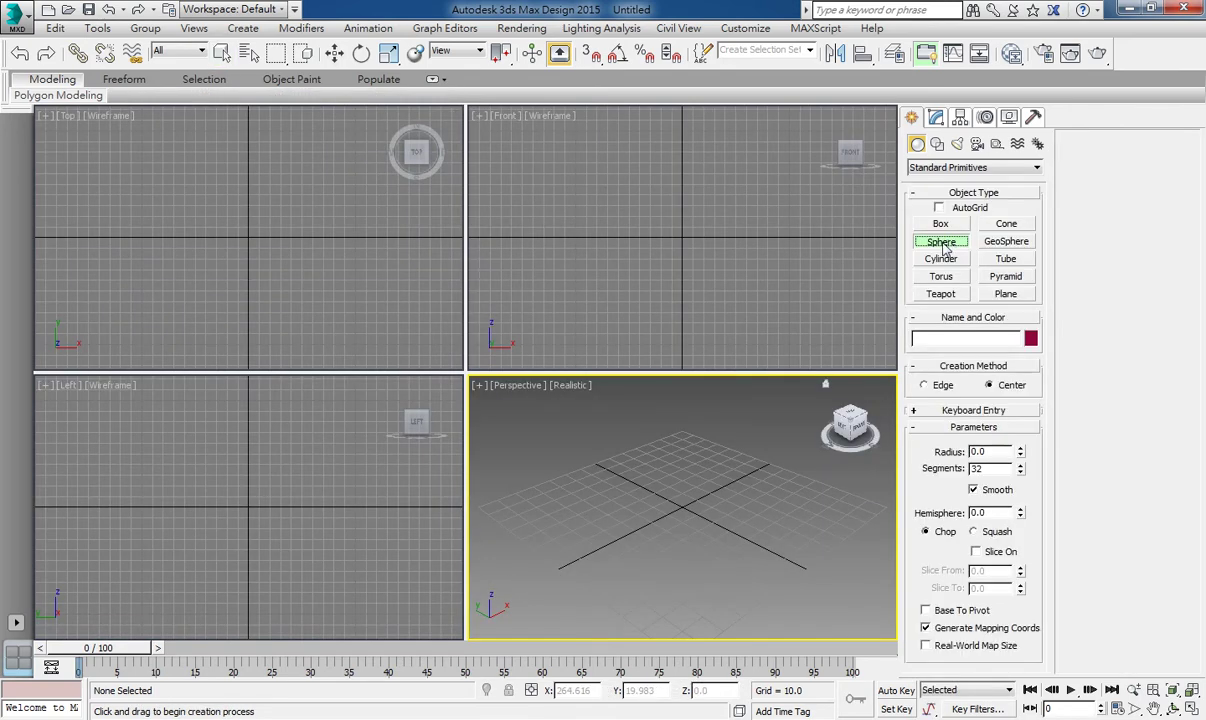
drag(682, 506, 763, 519)
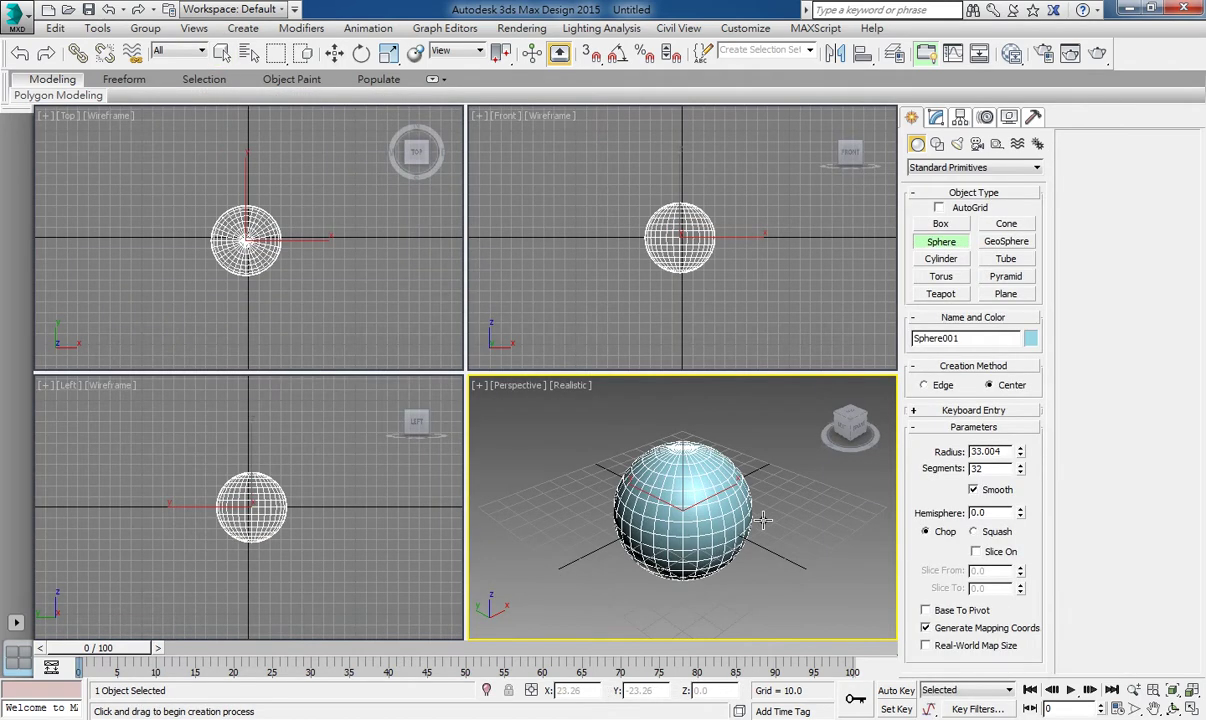
key(ctrl+z)
drag(690, 512, 800, 550)
right_click(800, 550)
middle_drag(800, 550, 679, 463)
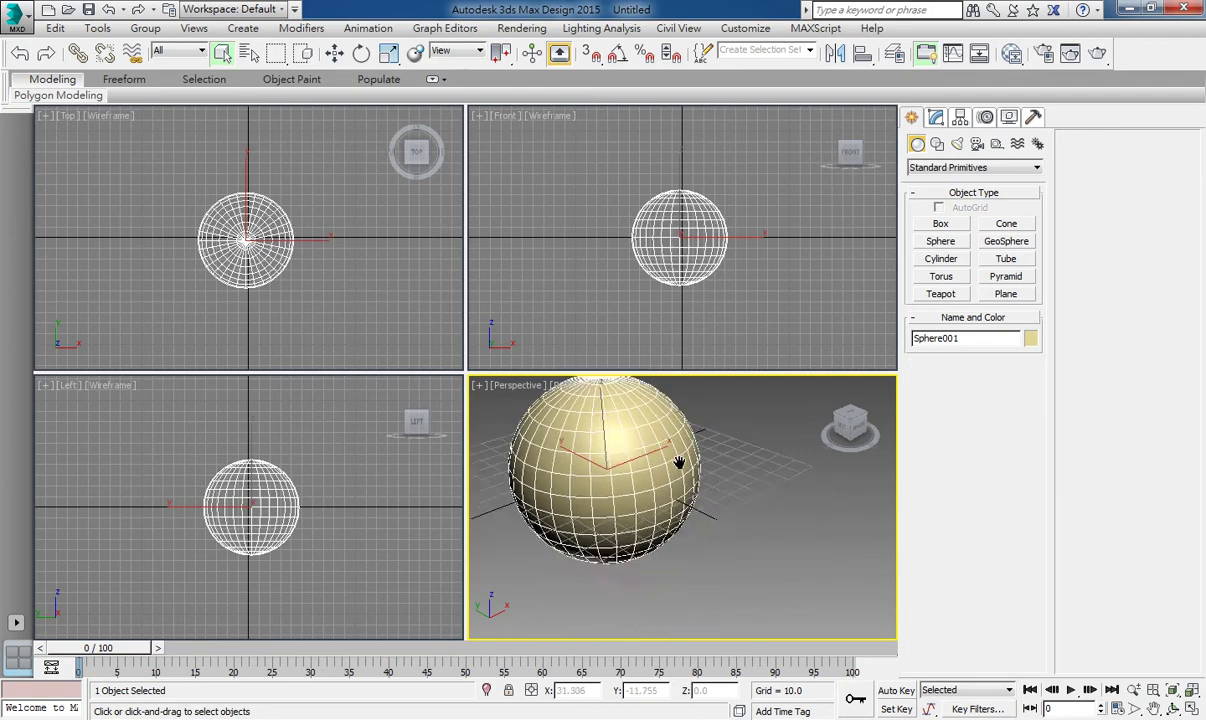
key(alt+w)
middle_drag(517, 393, 746, 487)
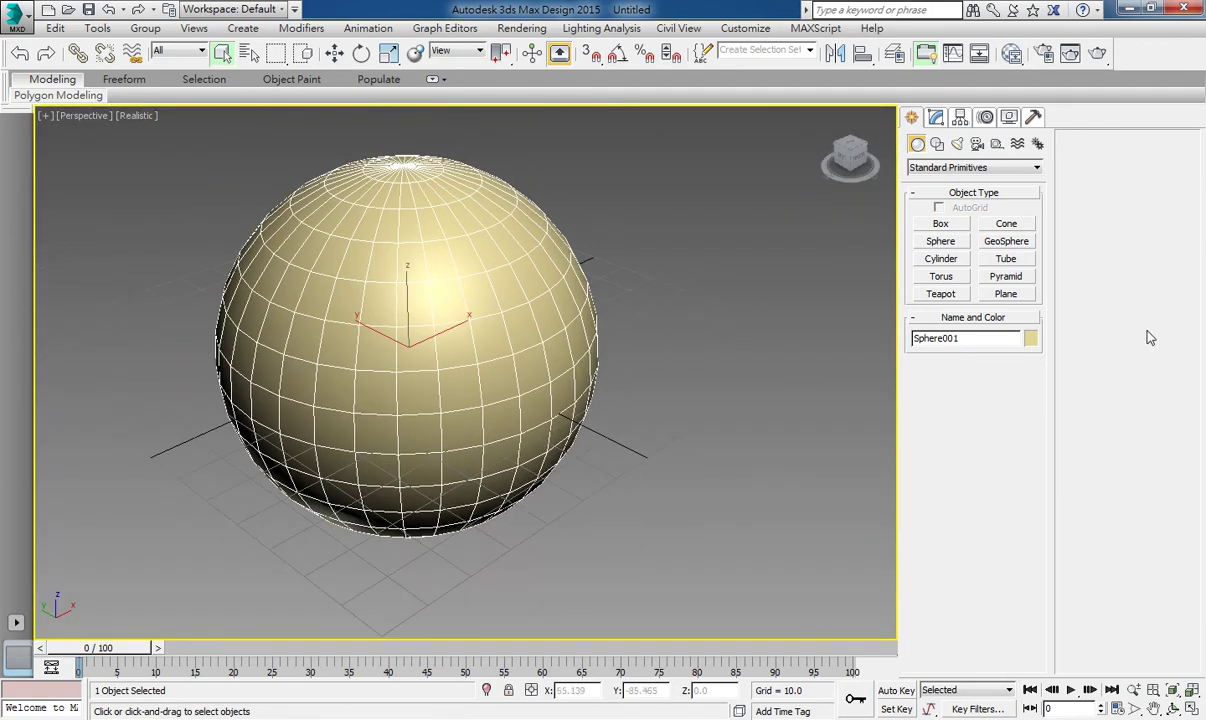
Step: Convert the sphere to an Editable Poly and delete one polygon on its front
right_click(740, 322)
click(727, 525)
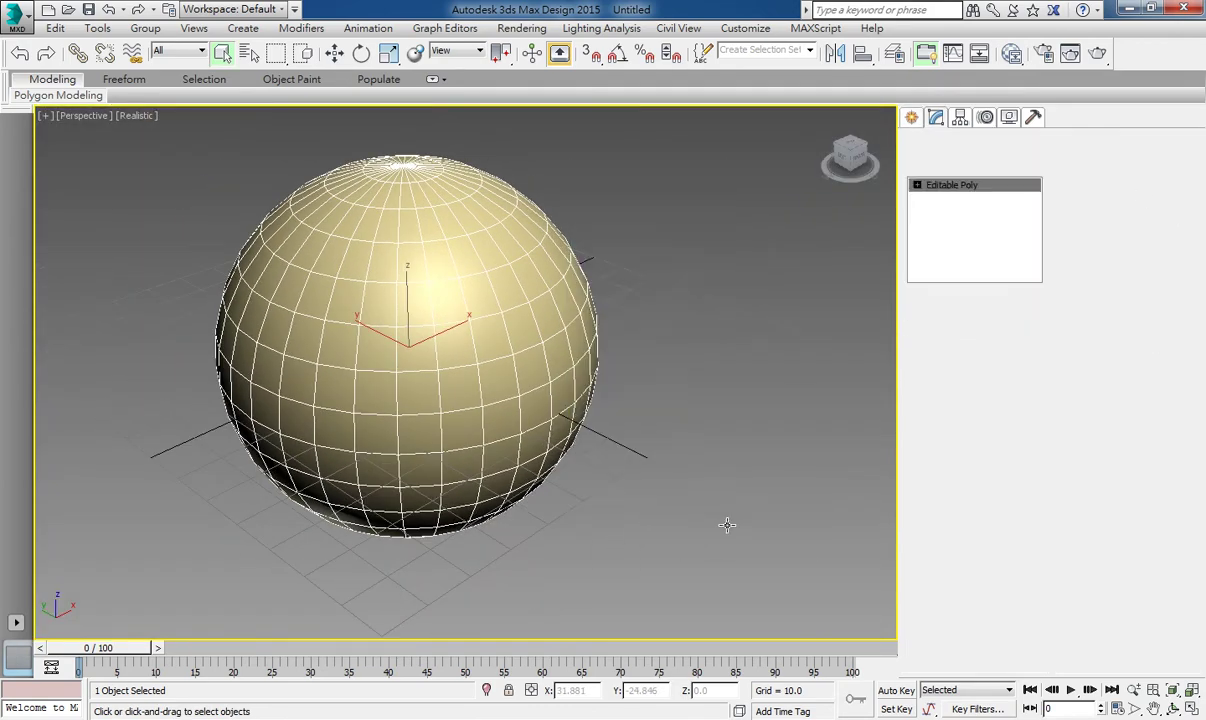
alt+middle_drag(727, 525, 507, 413)
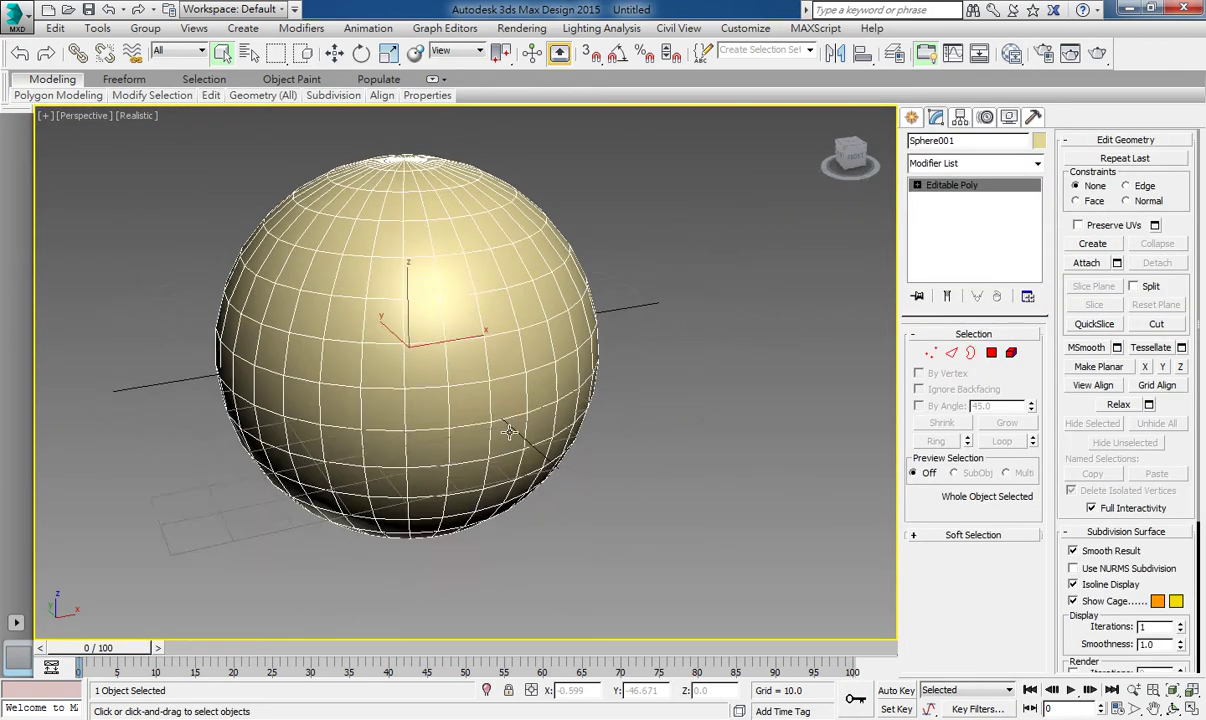
click(993, 358)
click(467, 354)
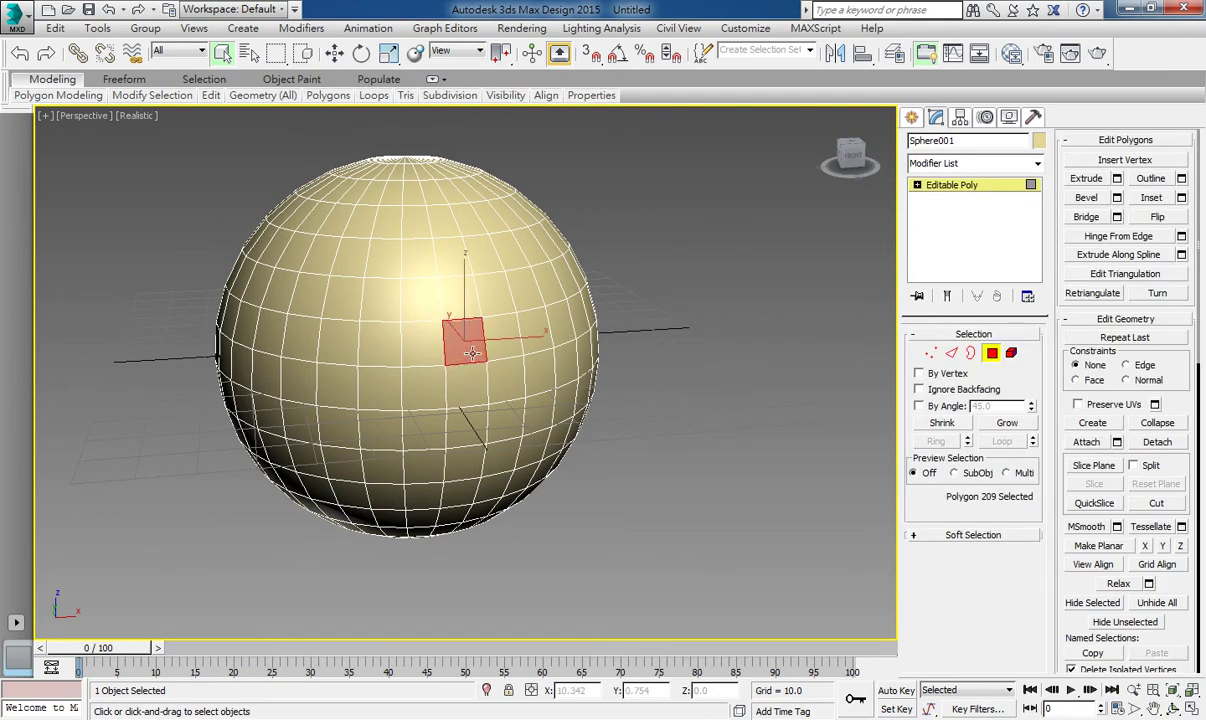
Step: Cap the resulting hole in Border mode, leaving a flat square patch
click(971, 352)
click(484, 354)
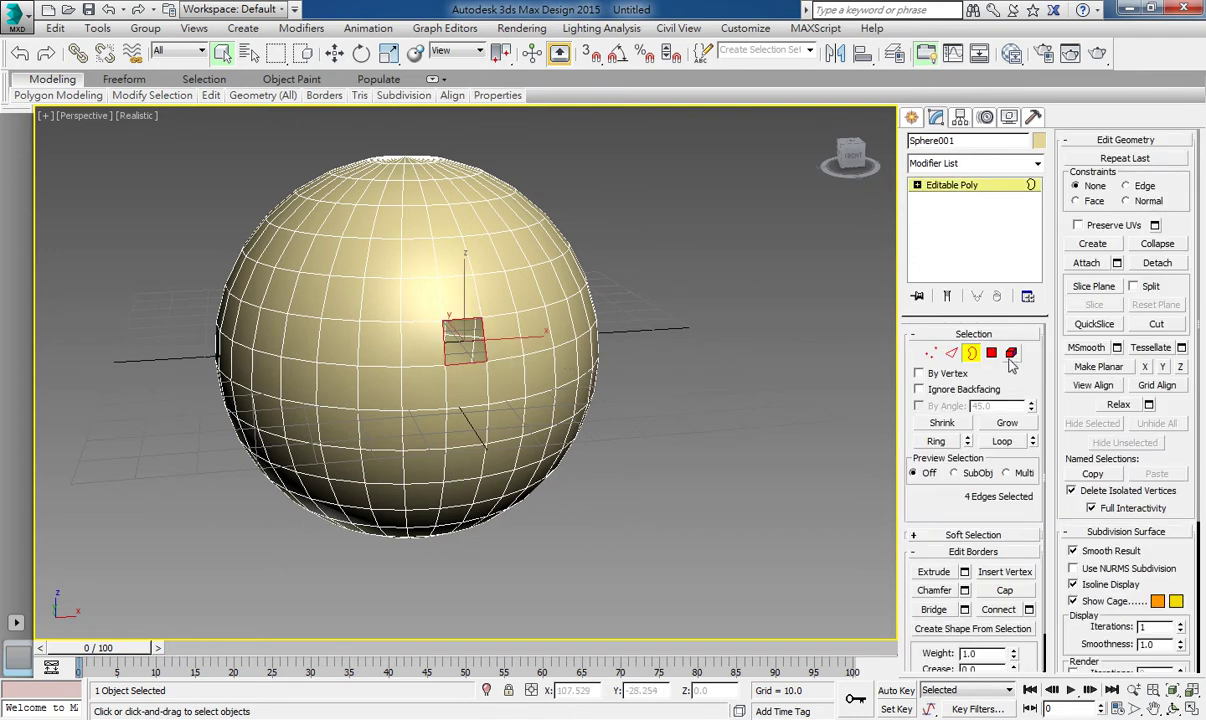
click(1004, 590)
click(639, 259)
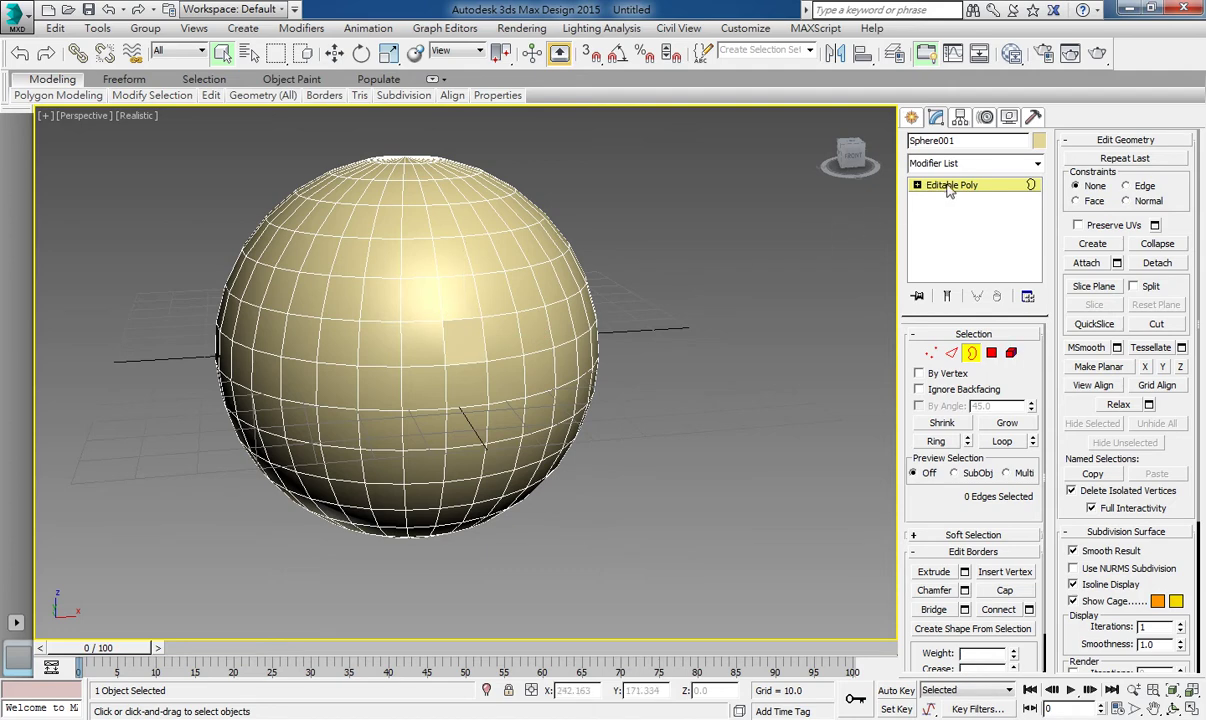
click(648, 285)
mouse_move(584, 369)
alt+middle_down()
mouse_move(544, 374)
mouse_move(536, 337)
mouse_move(619, 353)
mouse_move(614, 388)
mouse_move(487, 423)
mouse_move(501, 403)
mouse_move(568, 375)
mouse_move(475, 369)
mouse_move(525, 358)
mouse_move(485, 390)
mouse_move(541, 388)
alt+middle_up()
scroll(474, 344, up, 3)
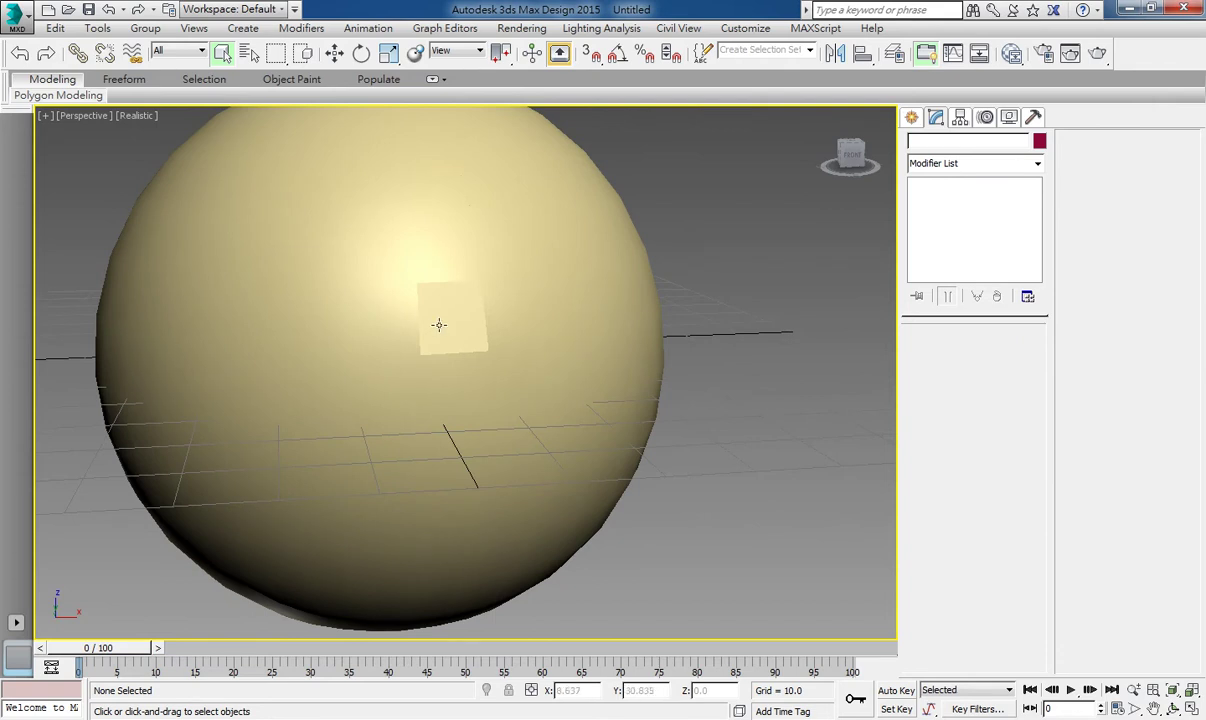
click(911, 117)
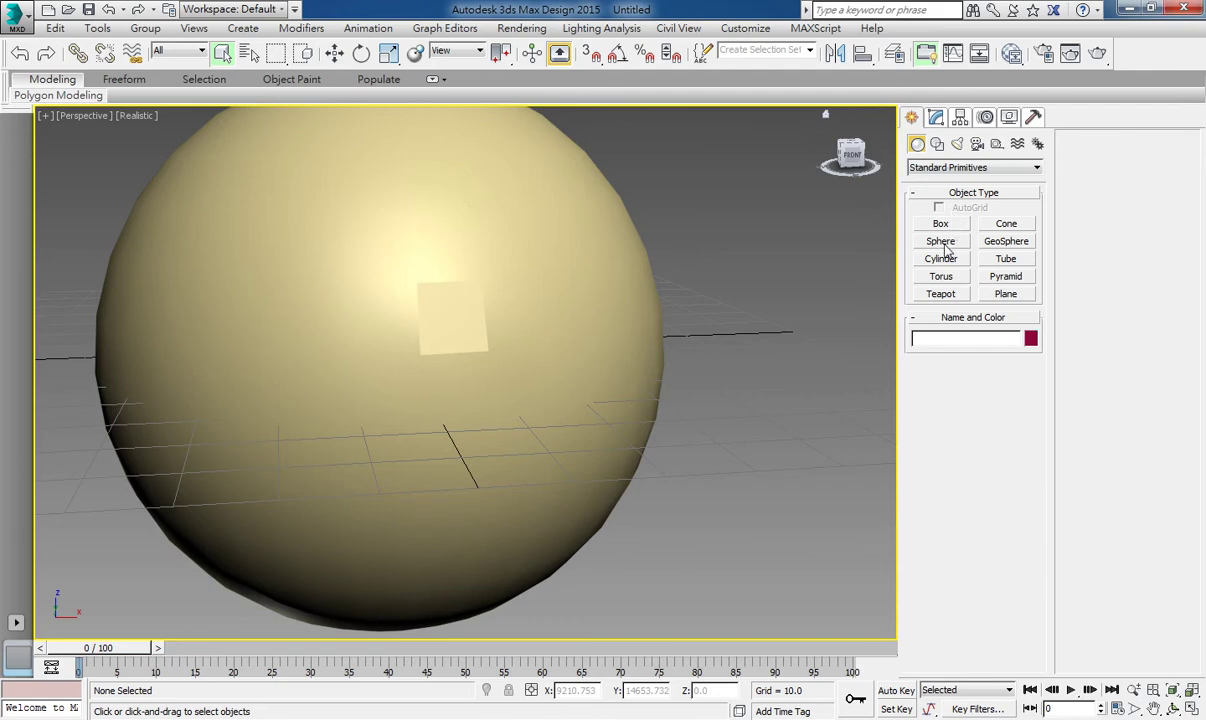
click(941, 241)
alt+middle_drag(587, 412, 643, 388)
drag(637, 375, 721, 398)
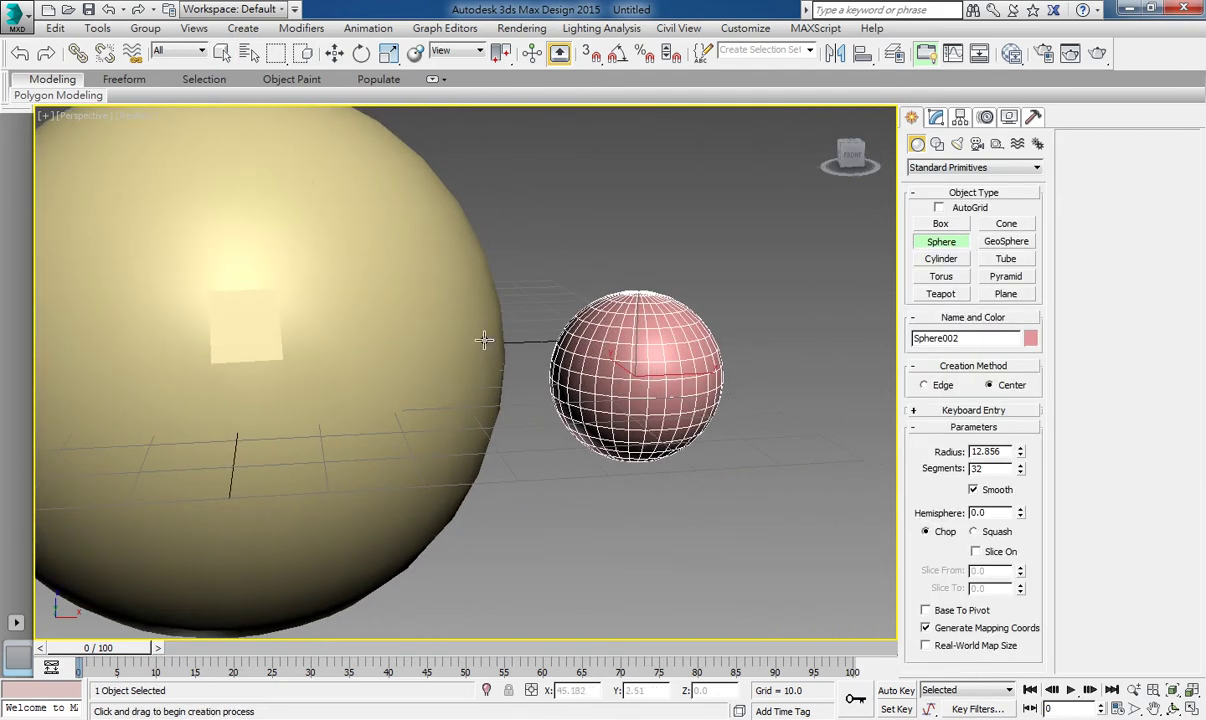
right_click(745, 295)
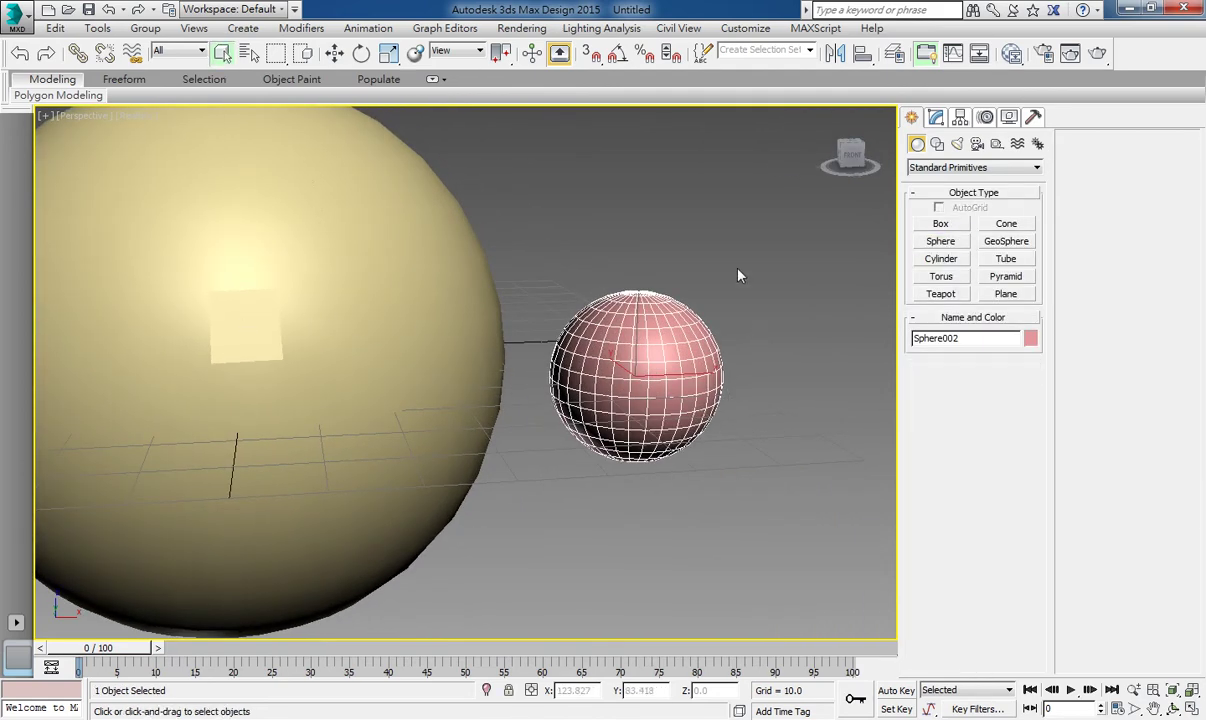
click(738, 272)
click(695, 358)
click(935, 117)
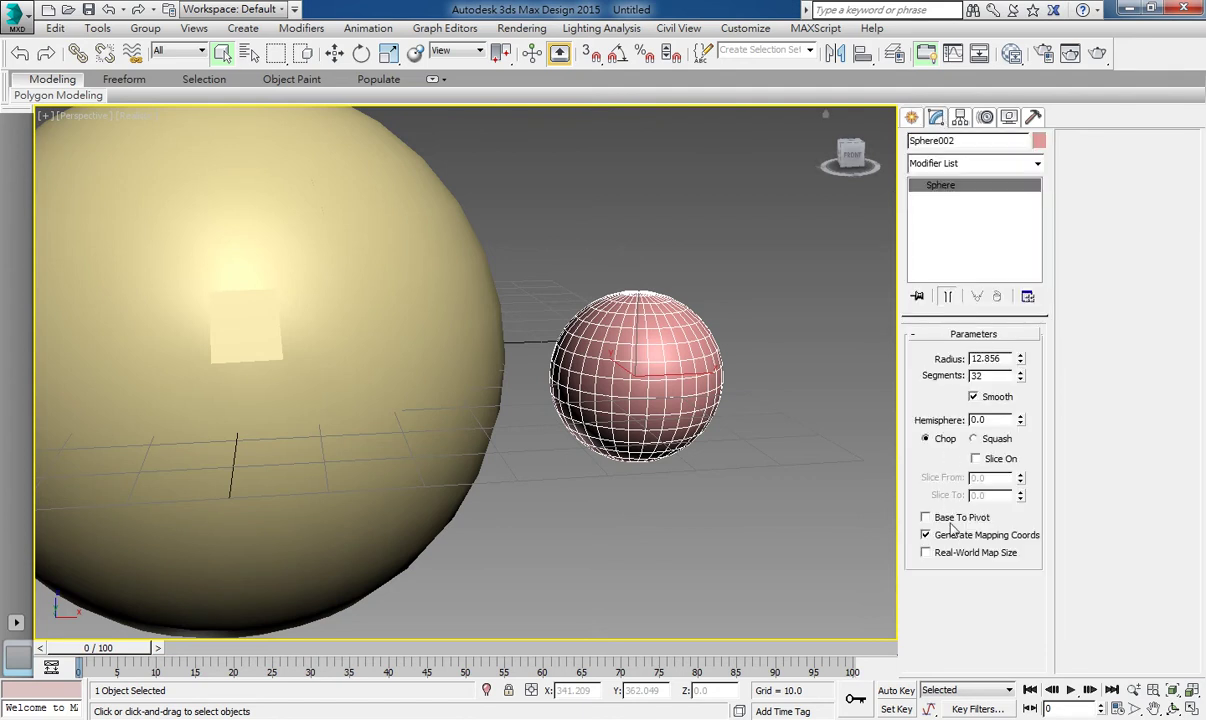
click(973, 397)
click(785, 417)
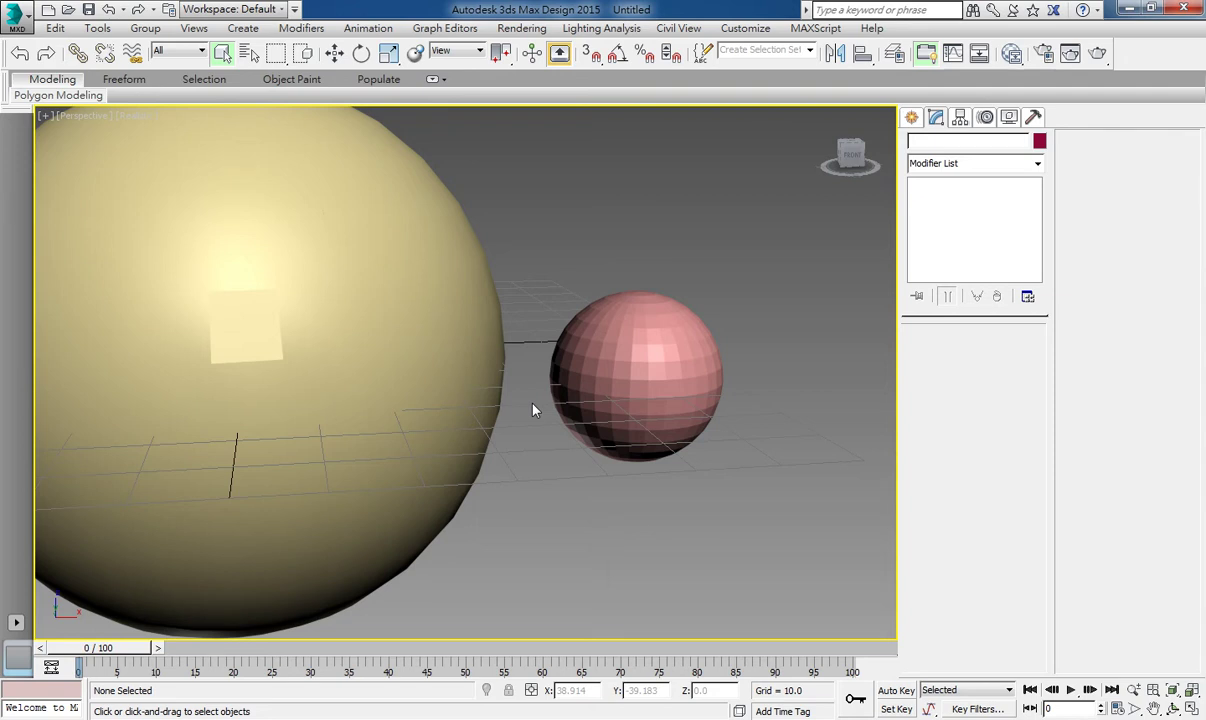
click(655, 375)
click(803, 416)
click(646, 418)
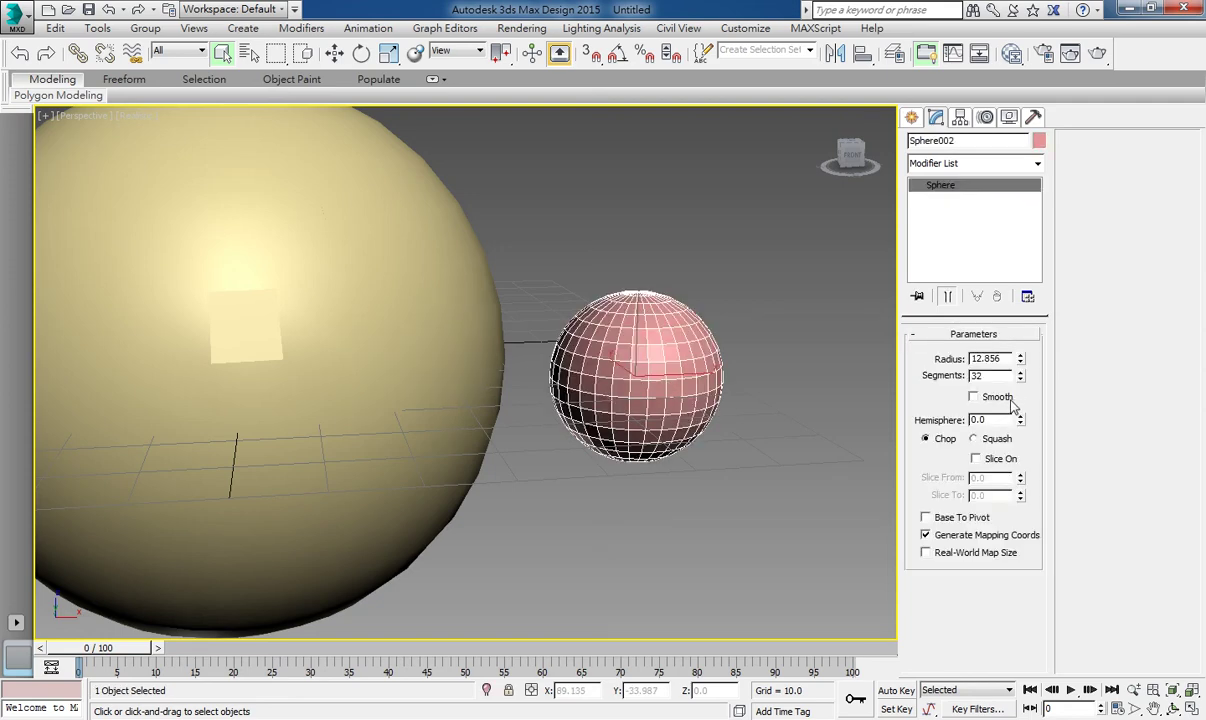
click(990, 398)
click(773, 396)
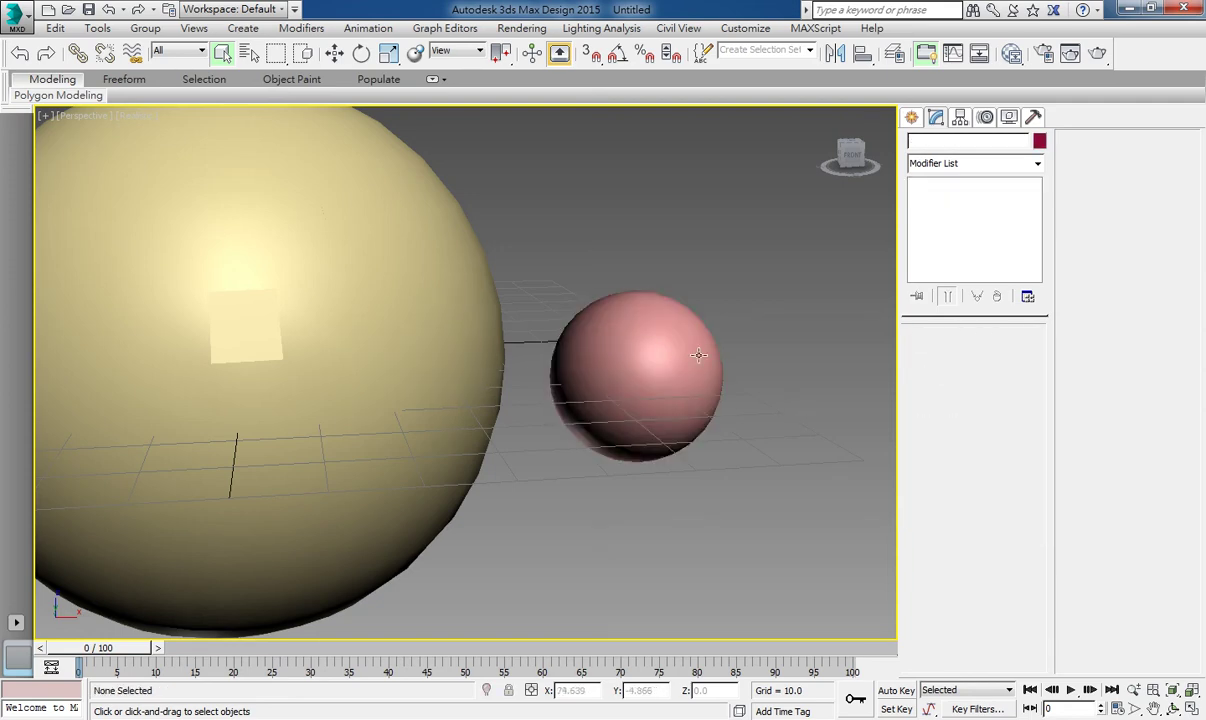
click(638, 408)
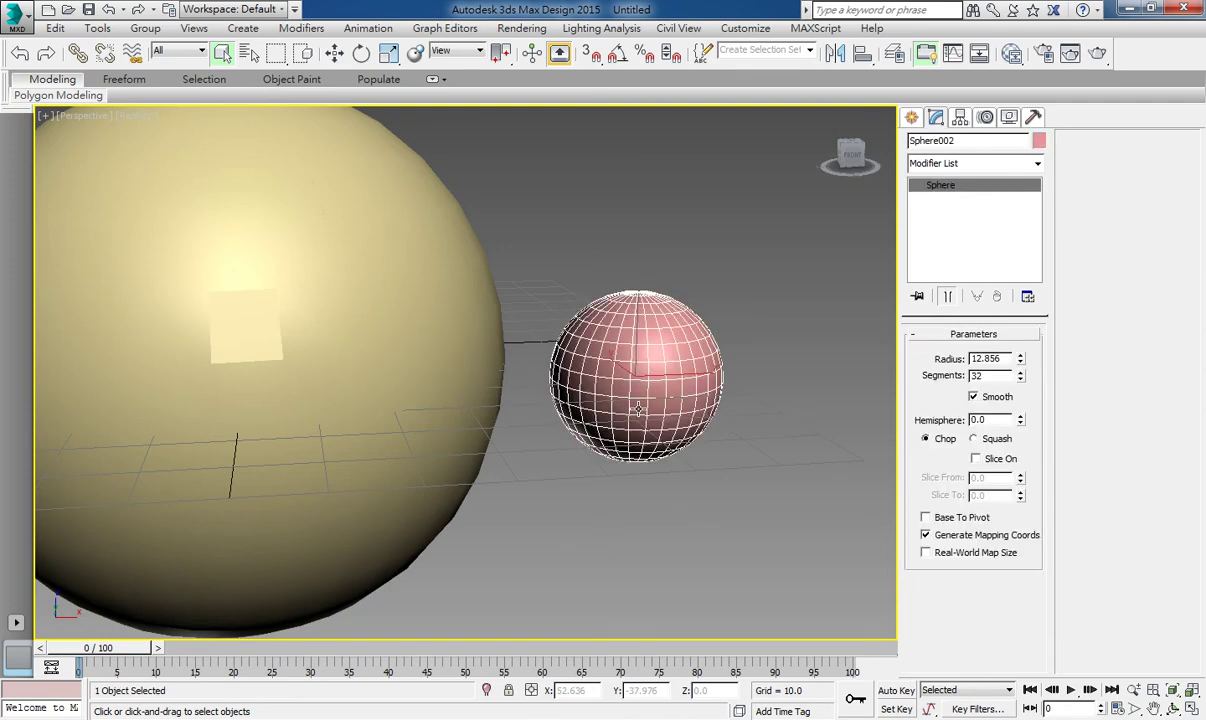
key(Delete)
middle_drag(690, 197, 480, 321)
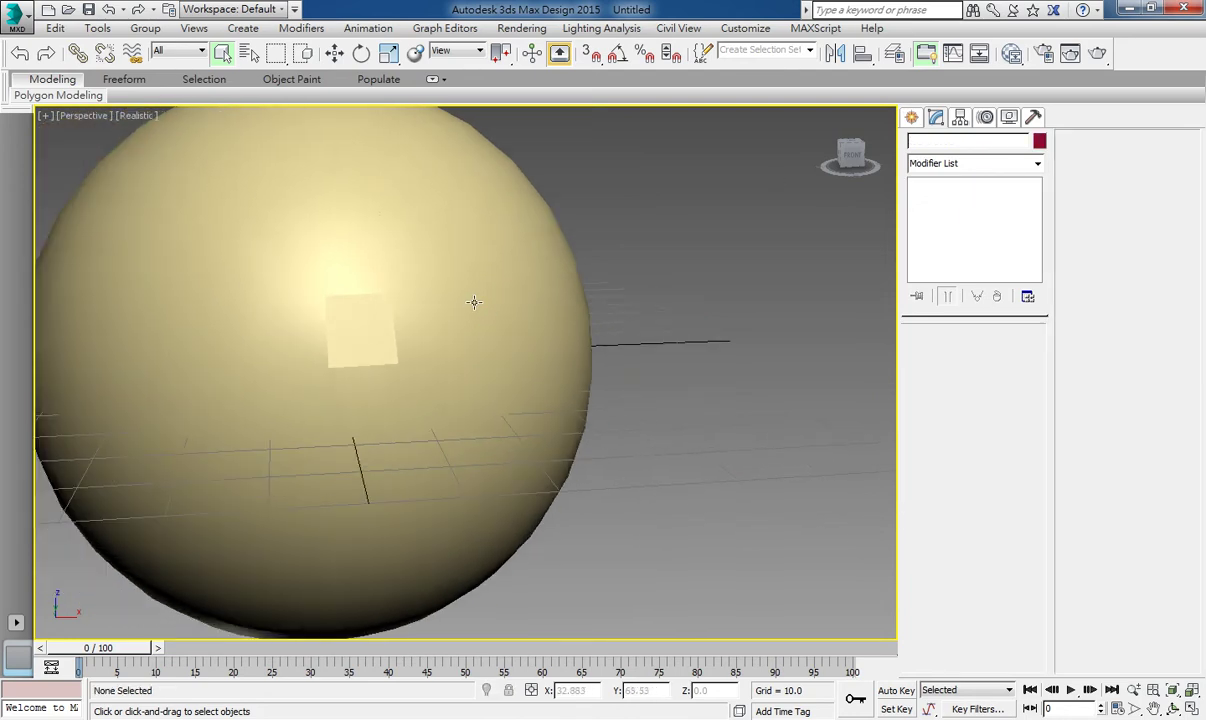
Step: Select Sphere001, enter Polygon level and scroll down to the Smoothing Groups rollout
click(470, 320)
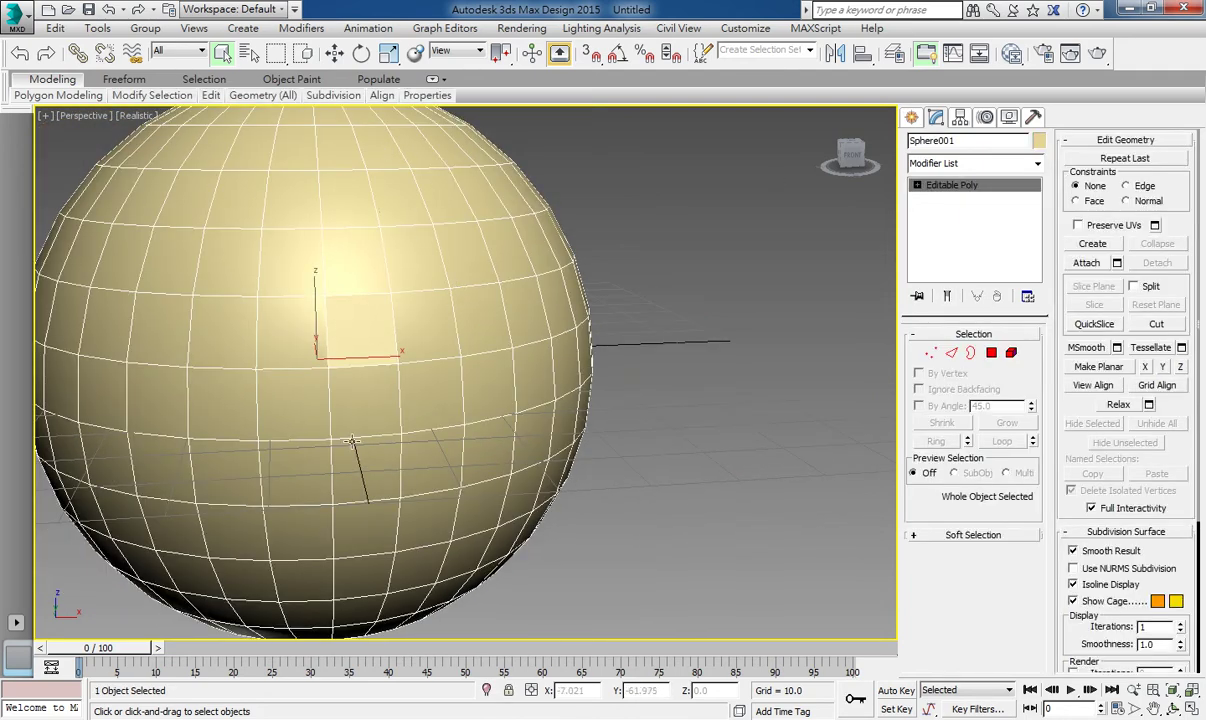
key(ctrl+d)
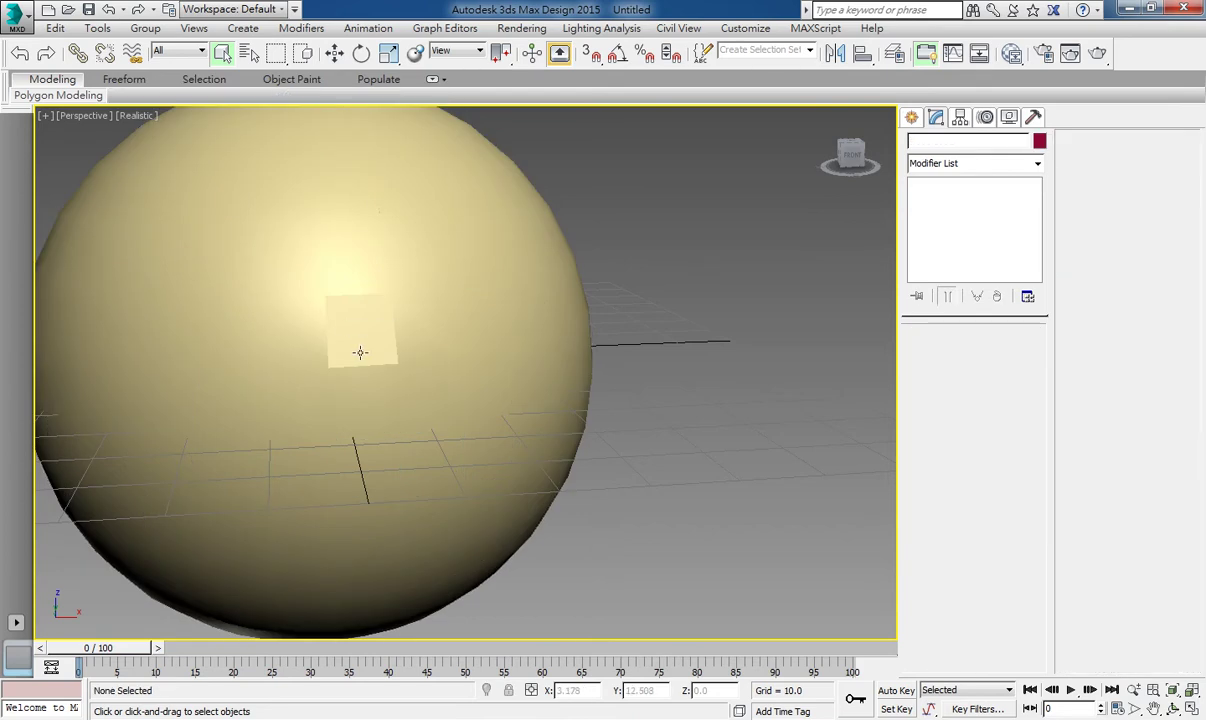
click(360, 352)
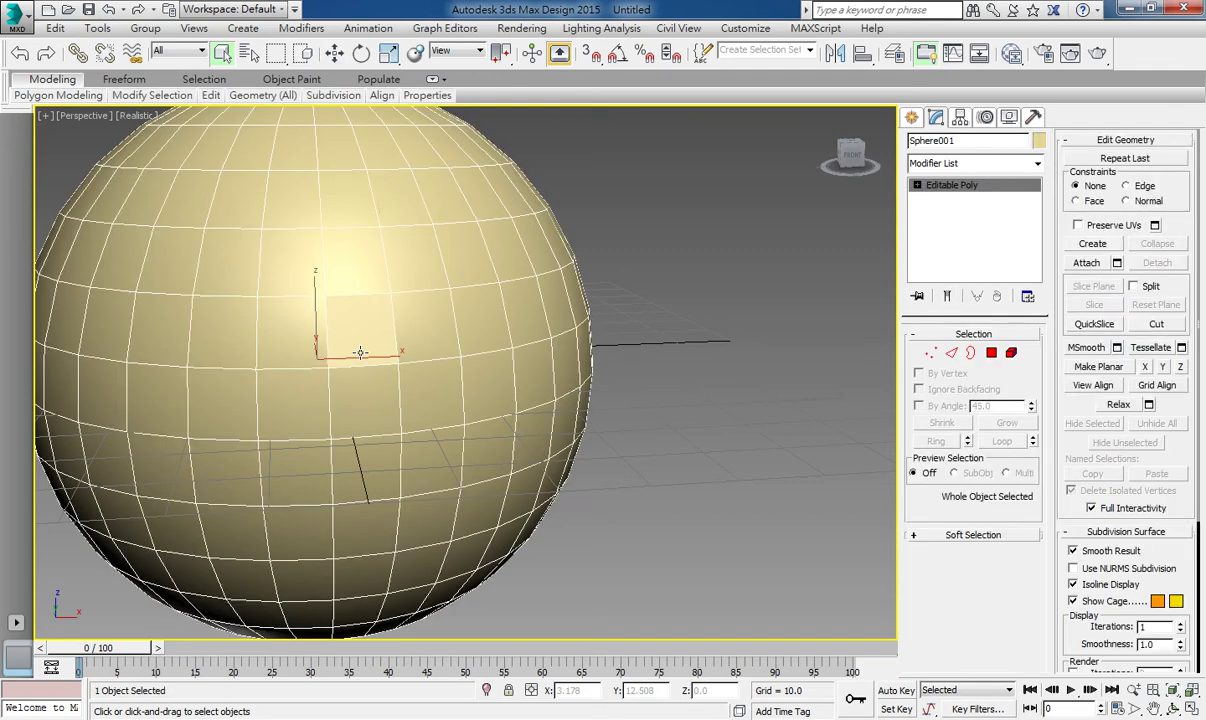
click(993, 355)
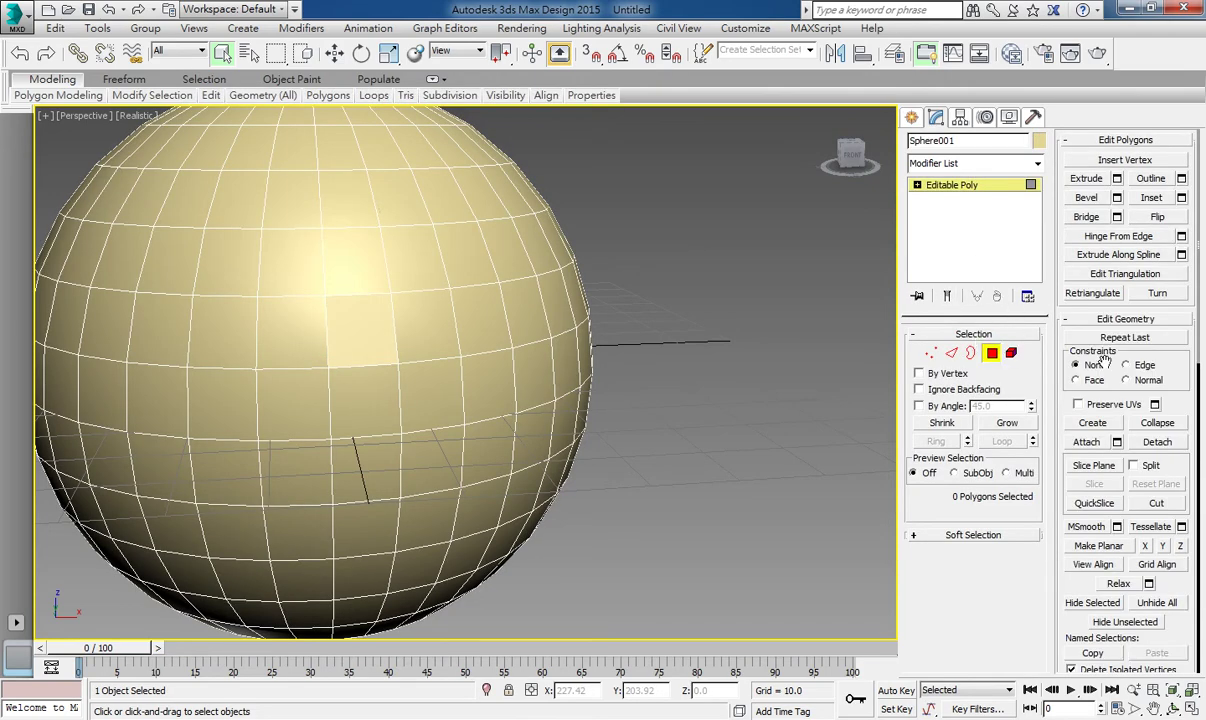
scroll(1183, 375, down, 4)
scroll(1150, 360, down, 1)
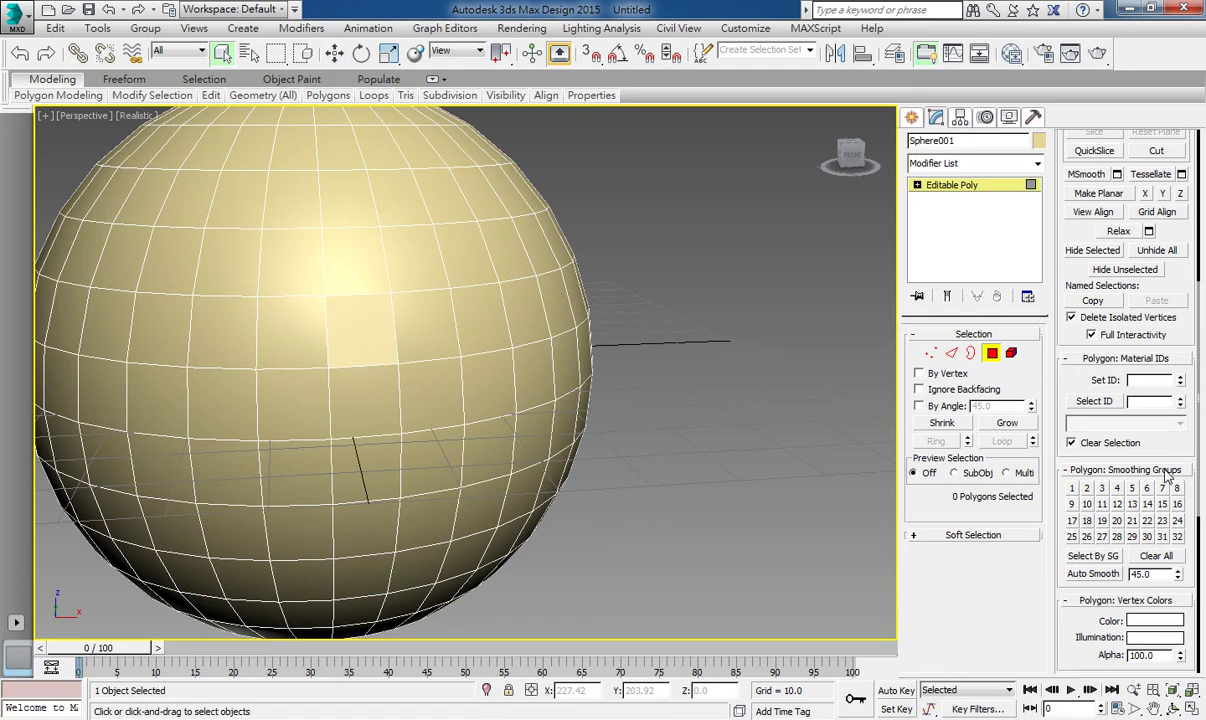
Step: Inspect several sphere polygons, including 208, 241 and 512, then clear the selection
click(314, 269)
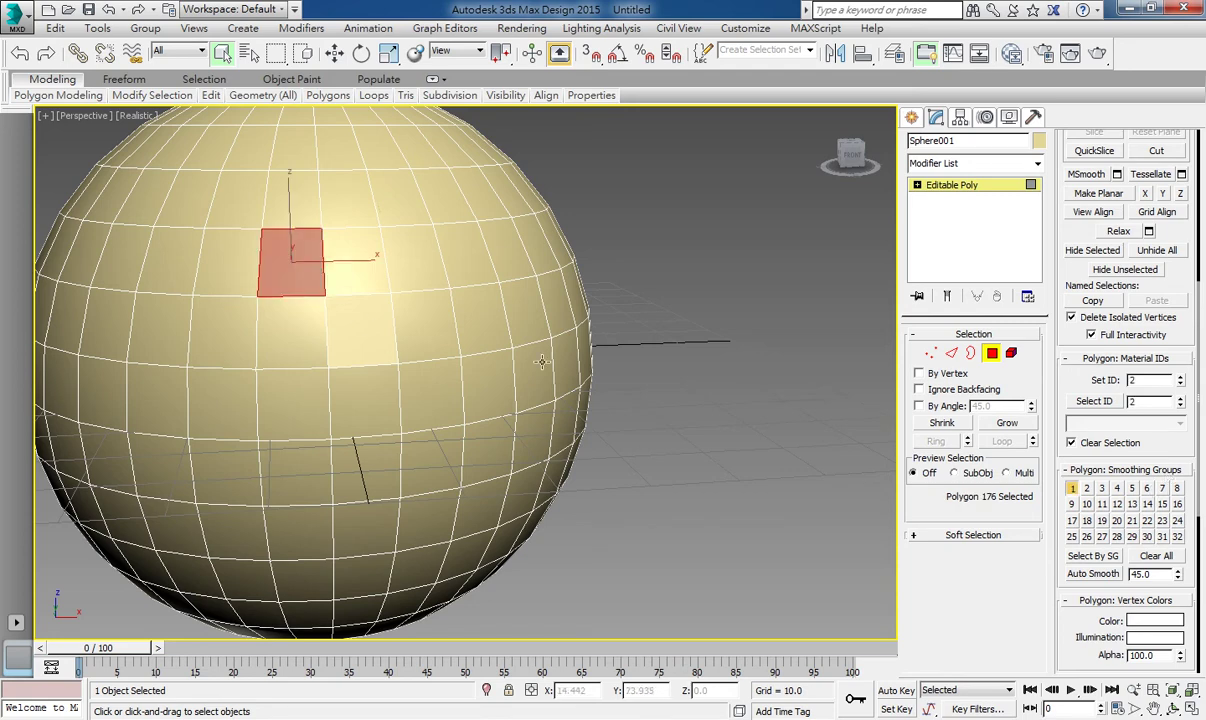
click(289, 340)
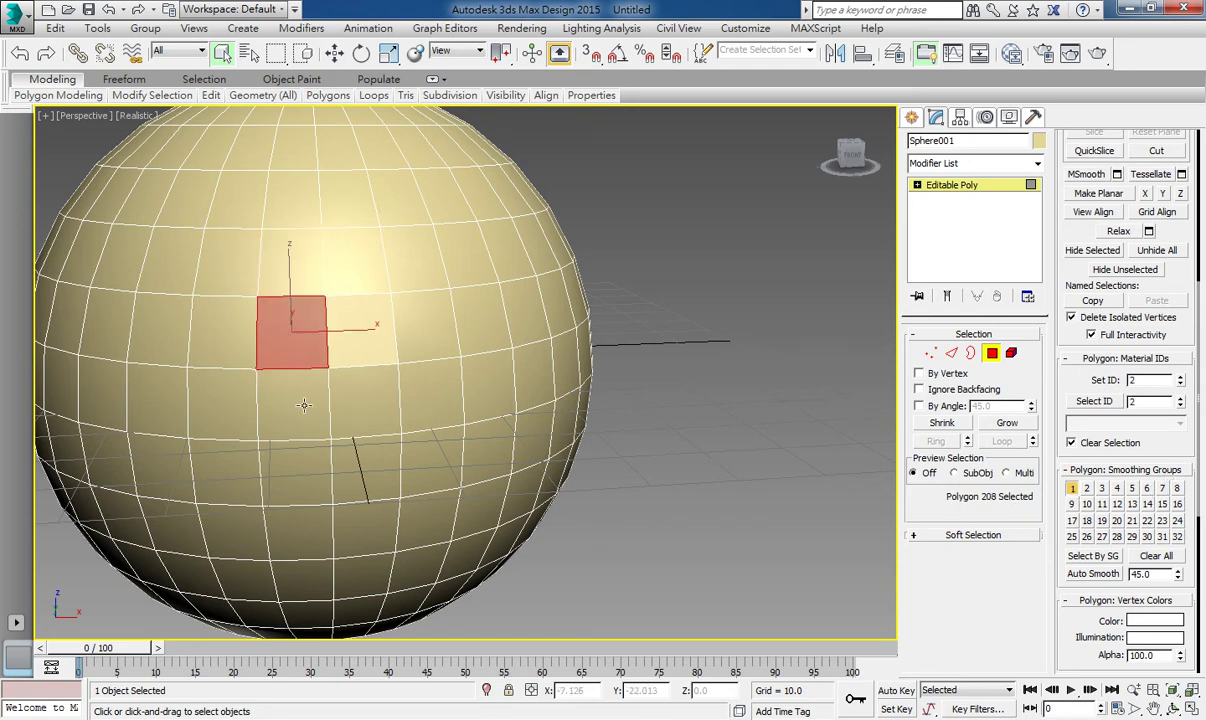
click(300, 392)
click(345, 392)
click(428, 393)
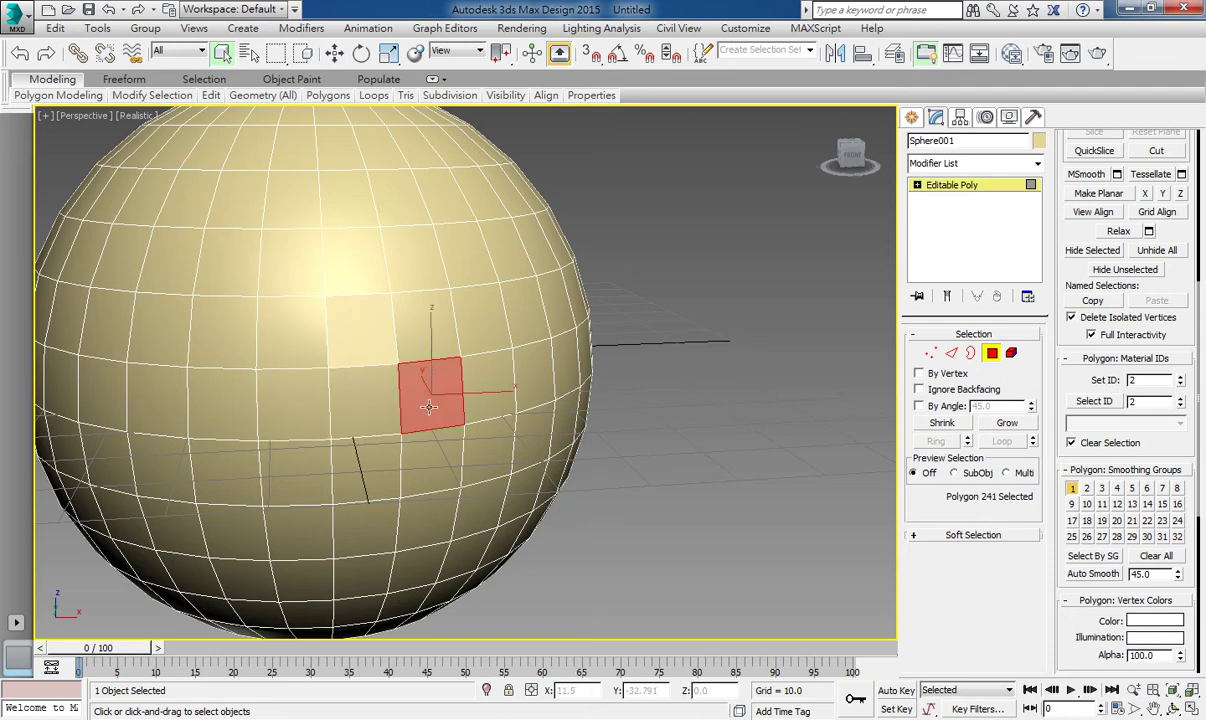
click(381, 337)
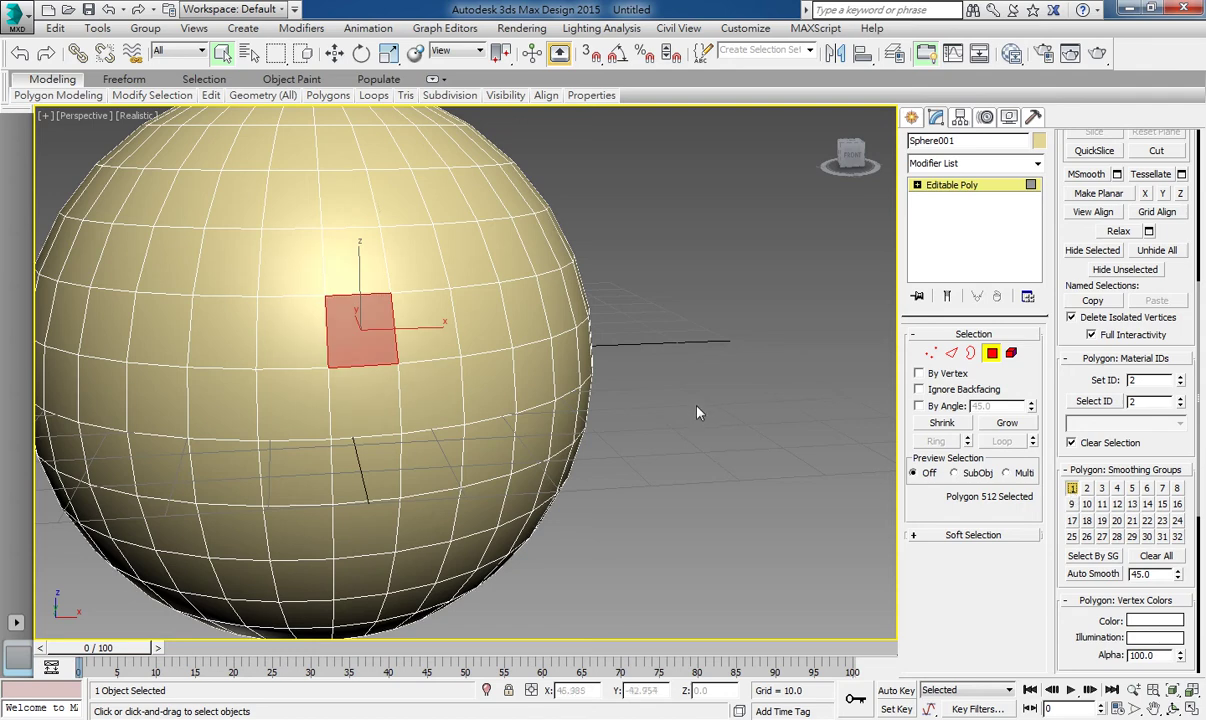
click(656, 382)
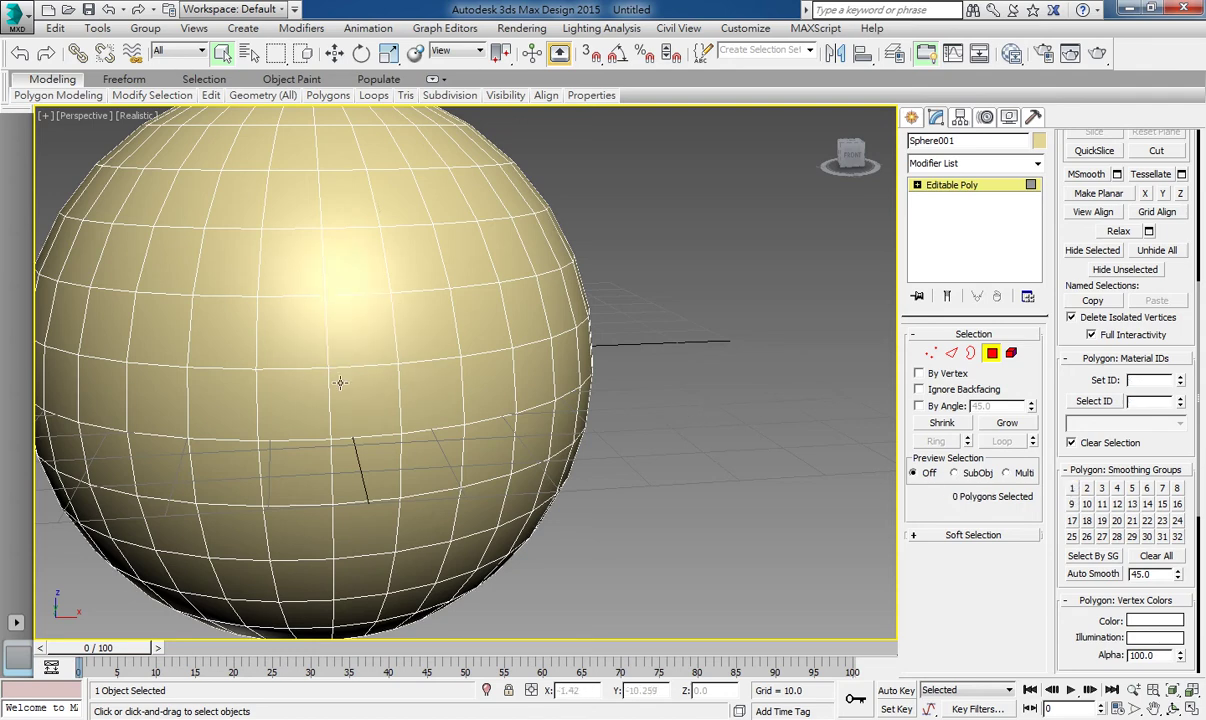
Step: Move polygons 208, 239 and neighbouring faces from smoothing group 1 into group 2
click(316, 354)
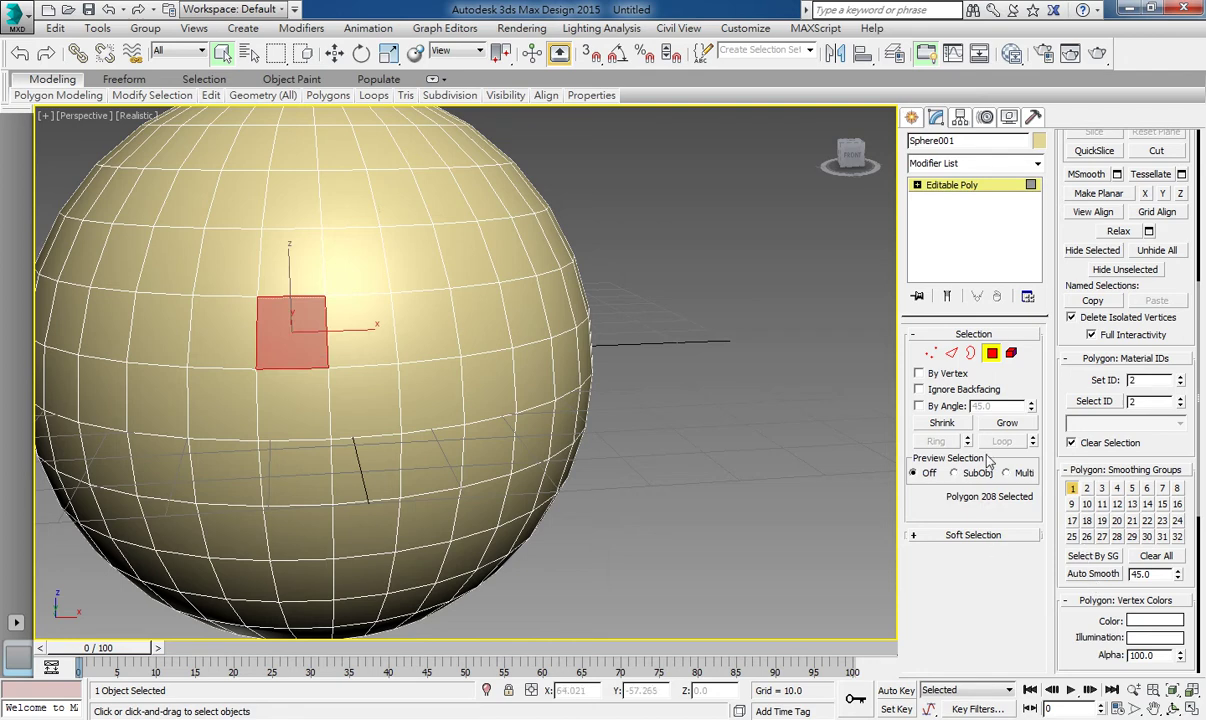
click(1073, 488)
click(1087, 488)
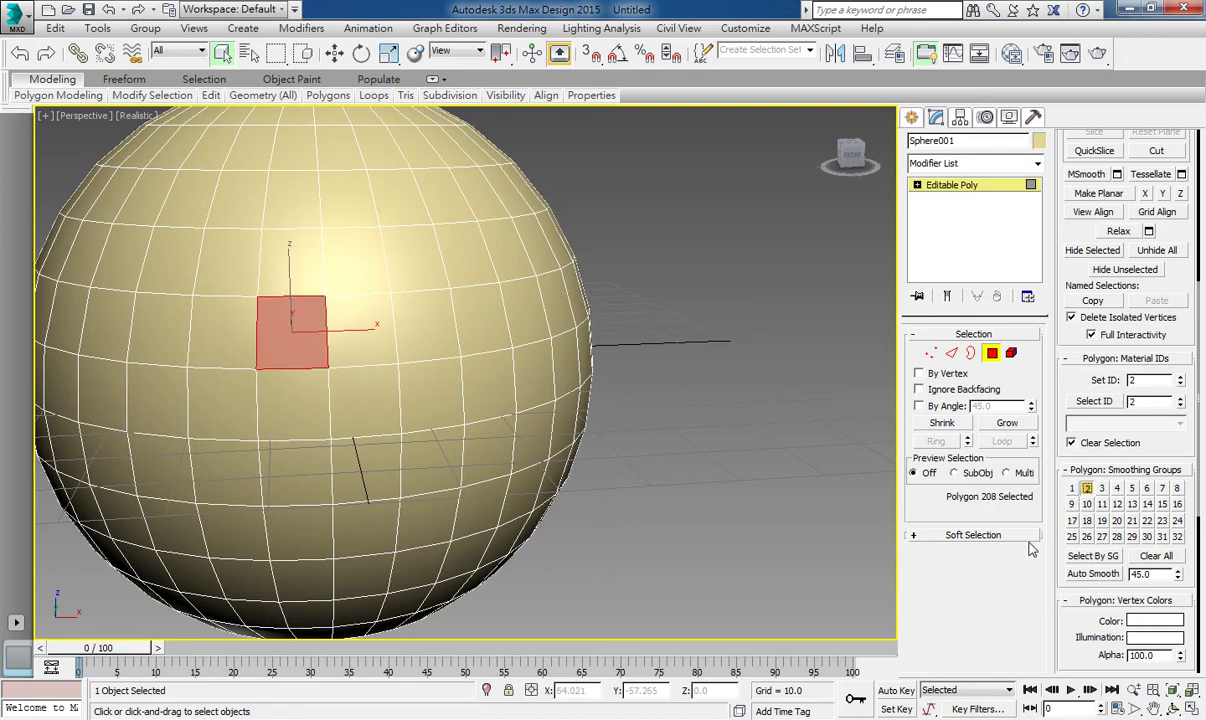
click(358, 322)
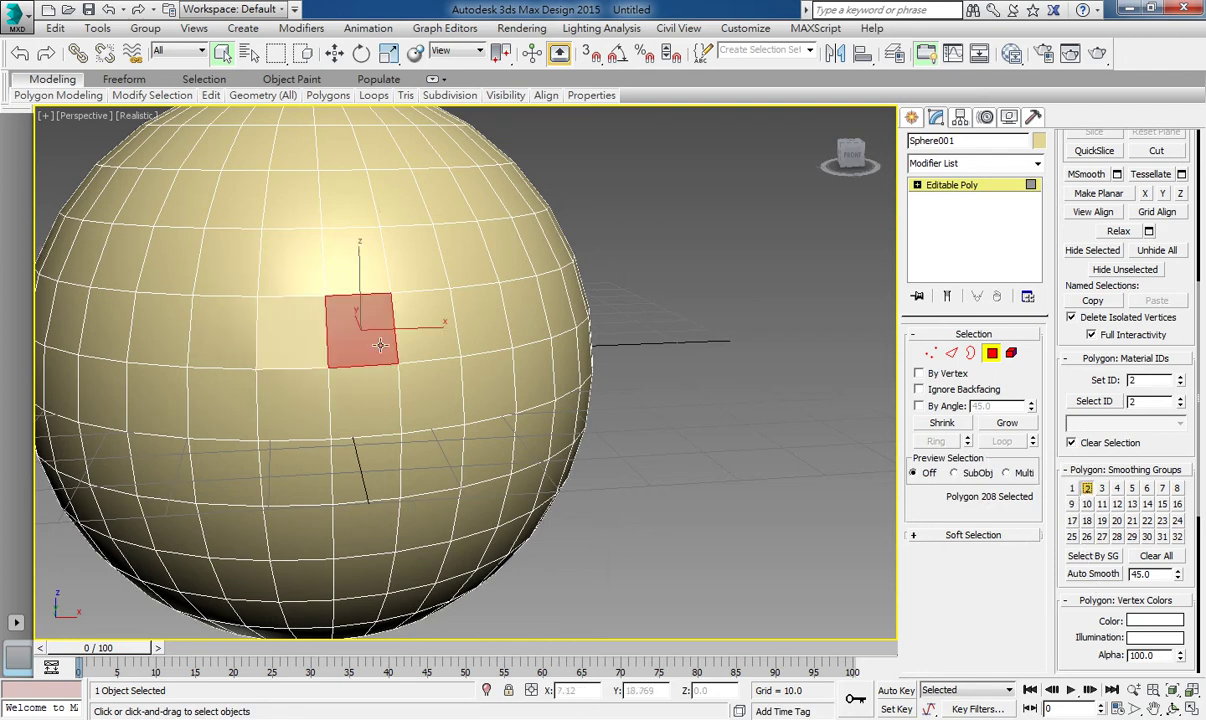
click(1087, 488)
click(423, 333)
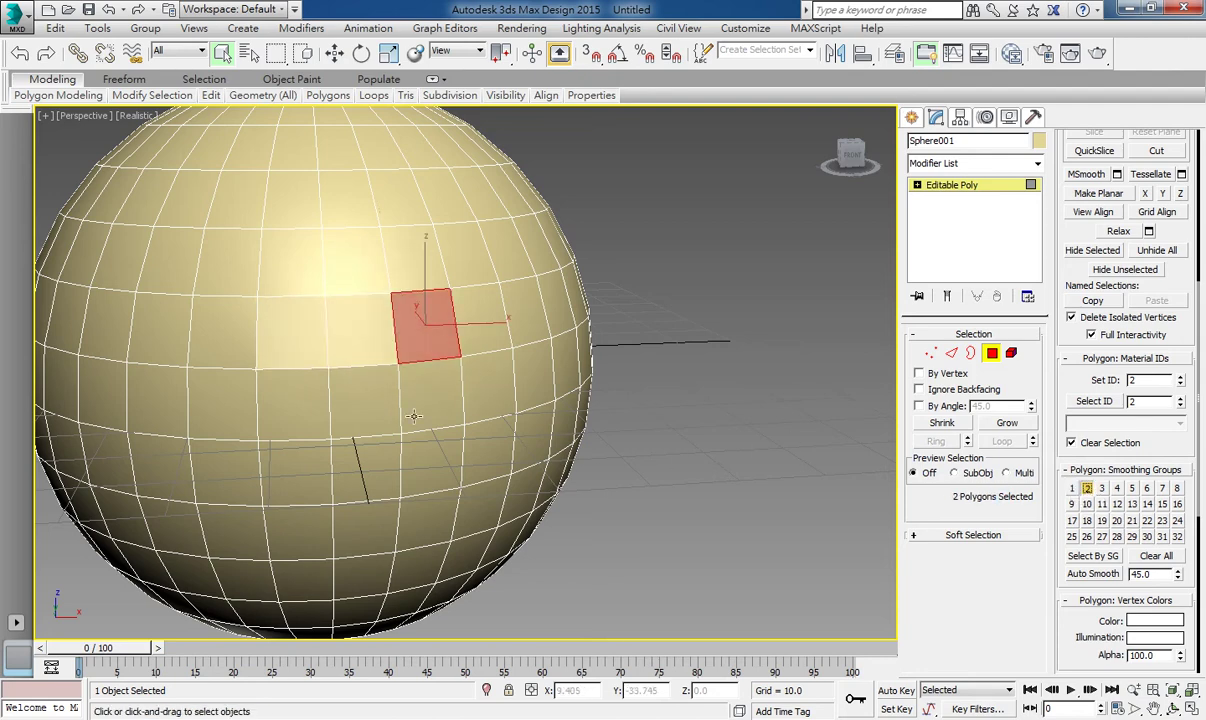
click(363, 400)
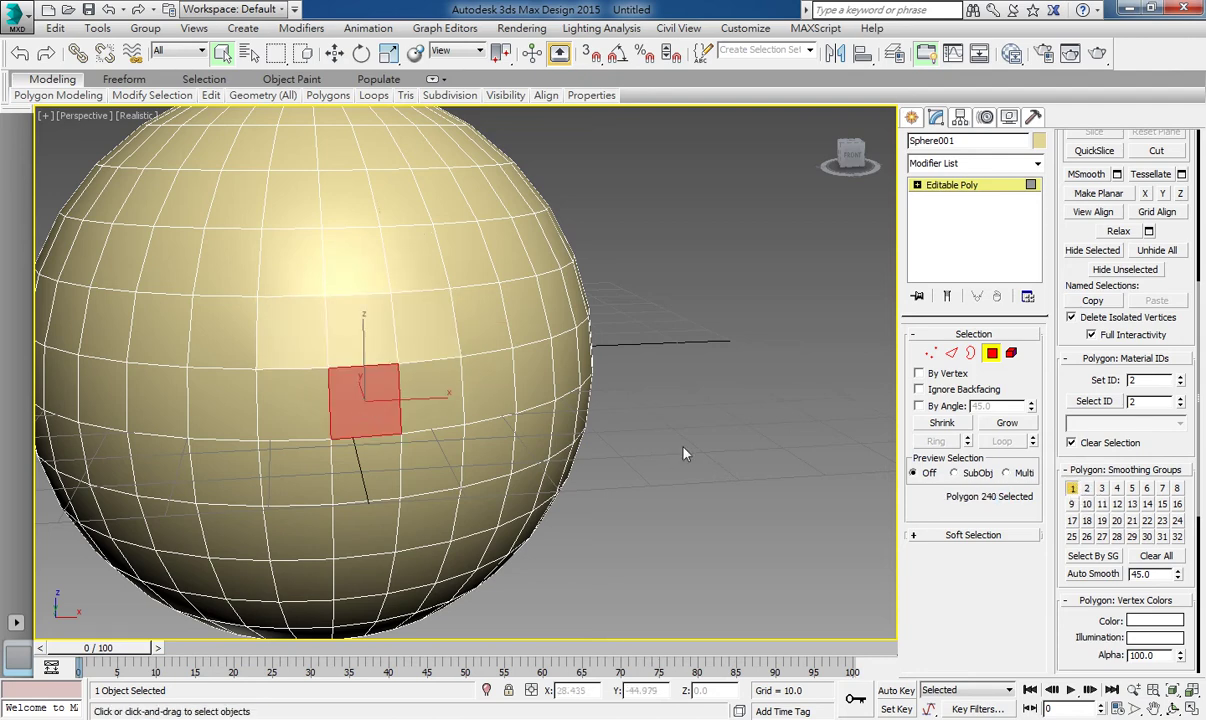
click(1087, 488)
click(309, 403)
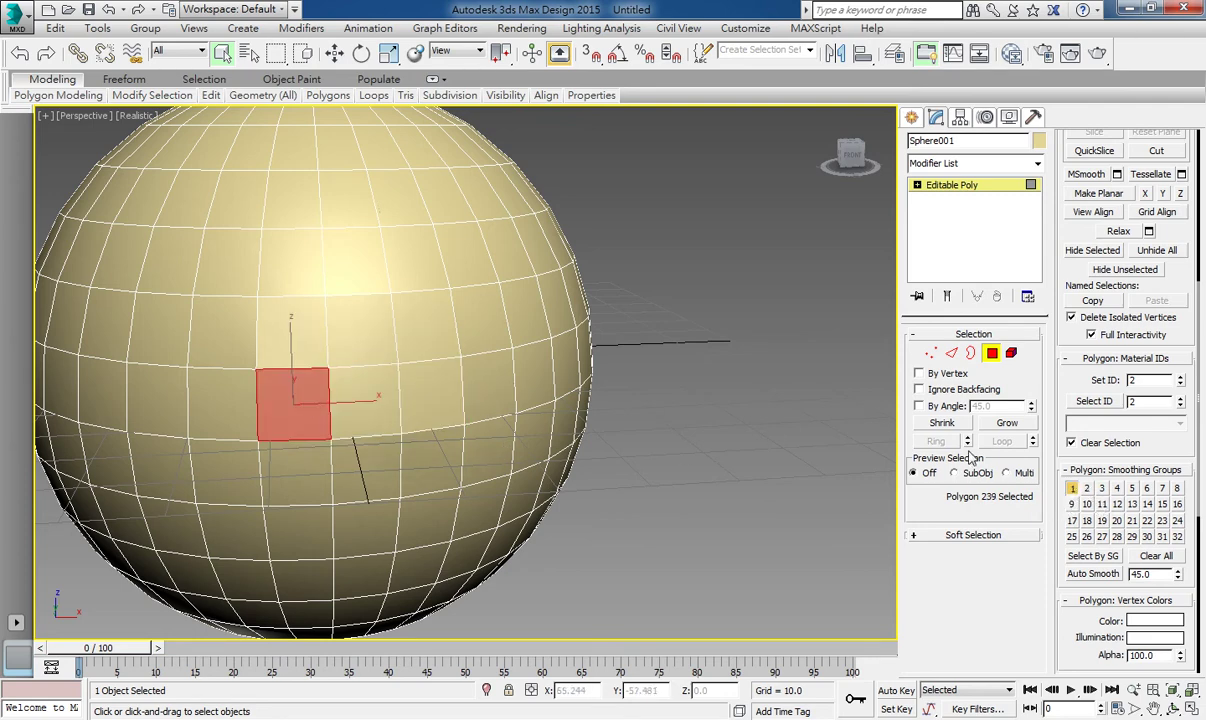
click(1087, 488)
click(603, 403)
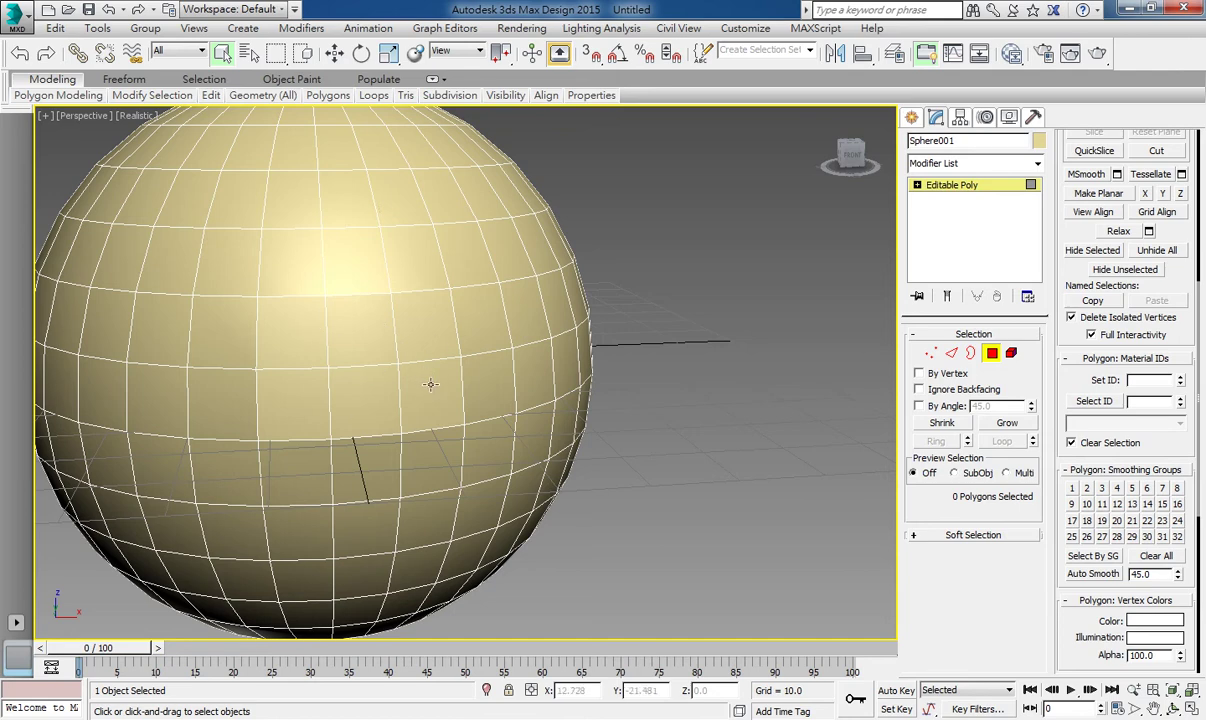
Step: Leave face sub-object editing and deselect the sphere to reveal its shading
click(975, 192)
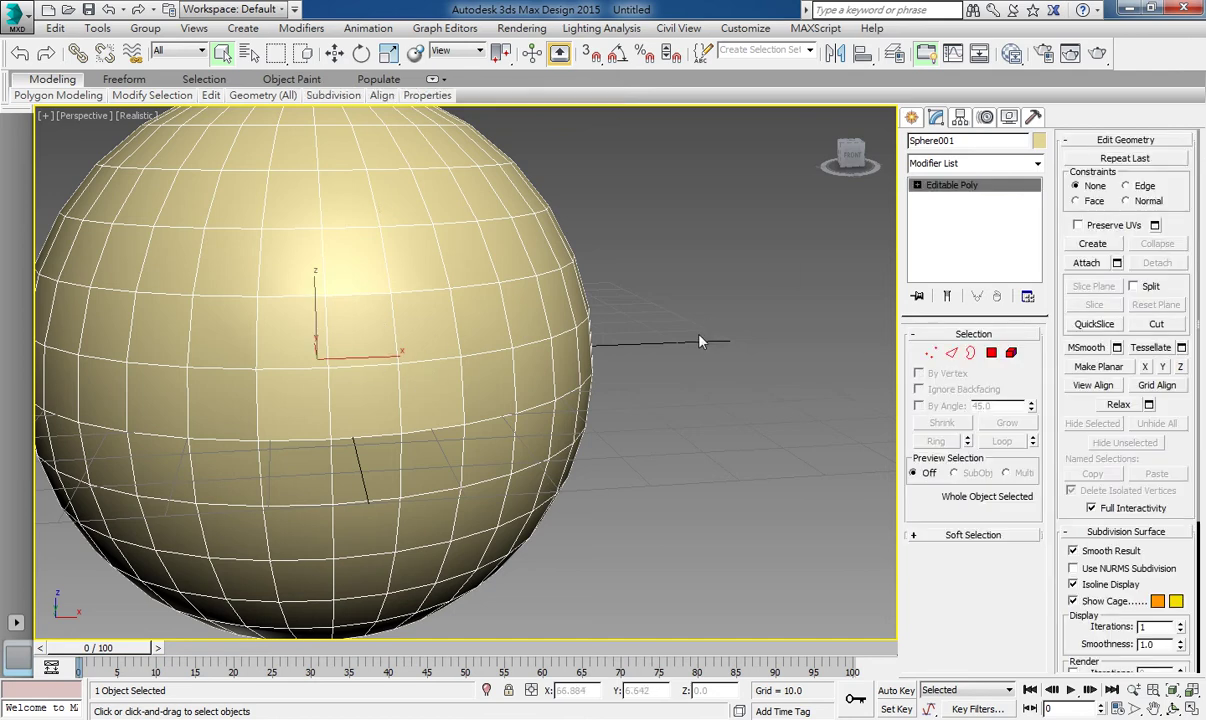
click(700, 336)
key(super)
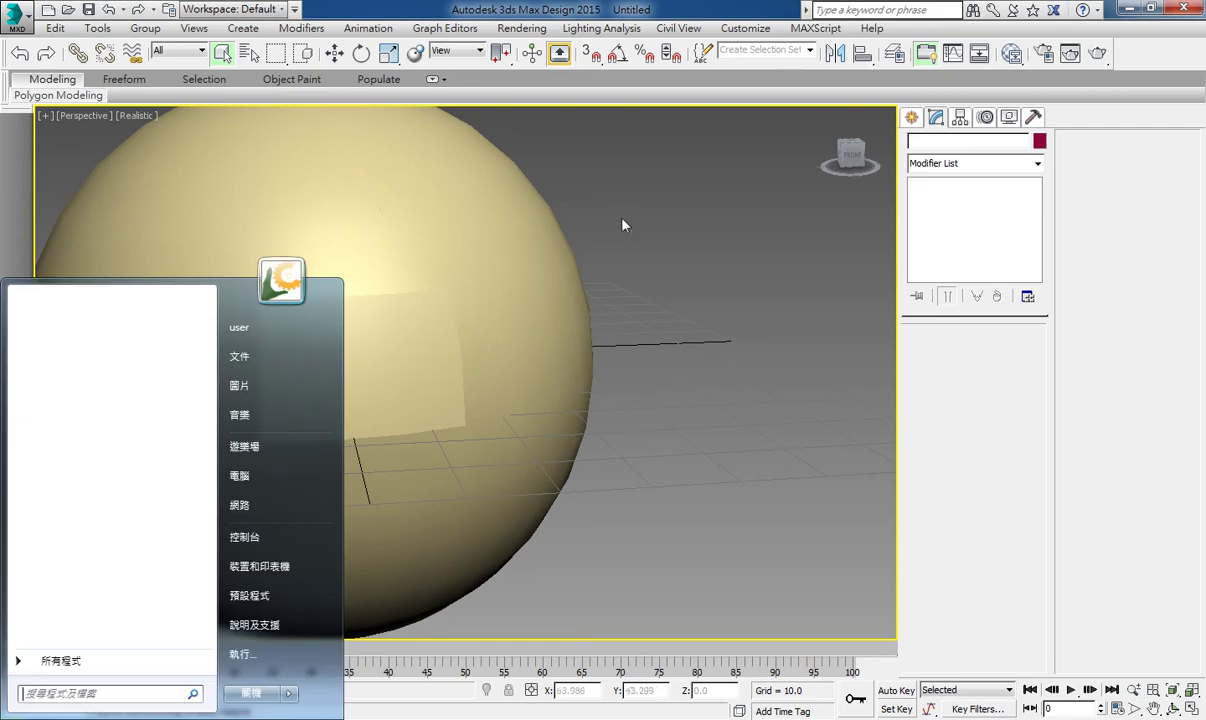
key(Escape)
Step: Orbit and zoom the Perspective view to examine the flat-shaded patch from several angles
mouse_move(482, 436)
alt+middle_down()
mouse_move(527, 411)
mouse_move(463, 412)
mouse_move(563, 450)
mouse_move(493, 394)
alt+middle_up()
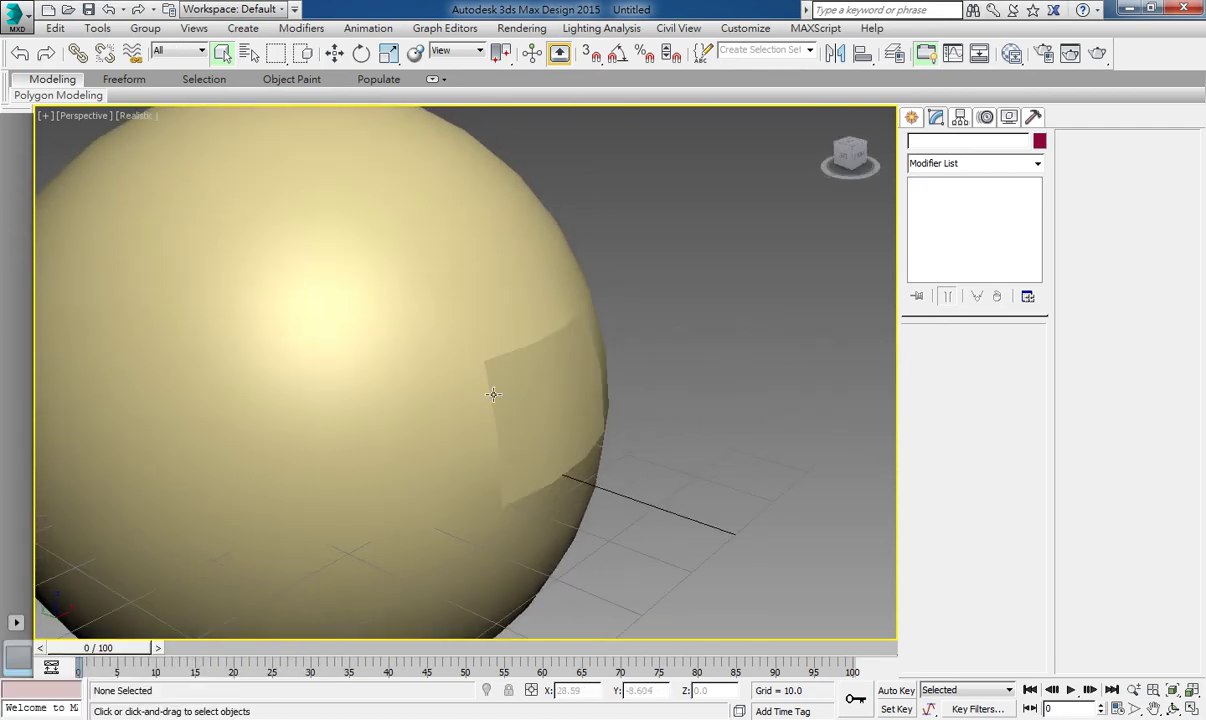
mouse_move(503, 448)
alt+middle_down()
mouse_move(401, 431)
mouse_move(431, 398)
mouse_move(342, 424)
mouse_move(423, 423)
mouse_move(406, 458)
mouse_move(425, 409)
mouse_move(424, 436)
mouse_move(419, 397)
alt+middle_up()
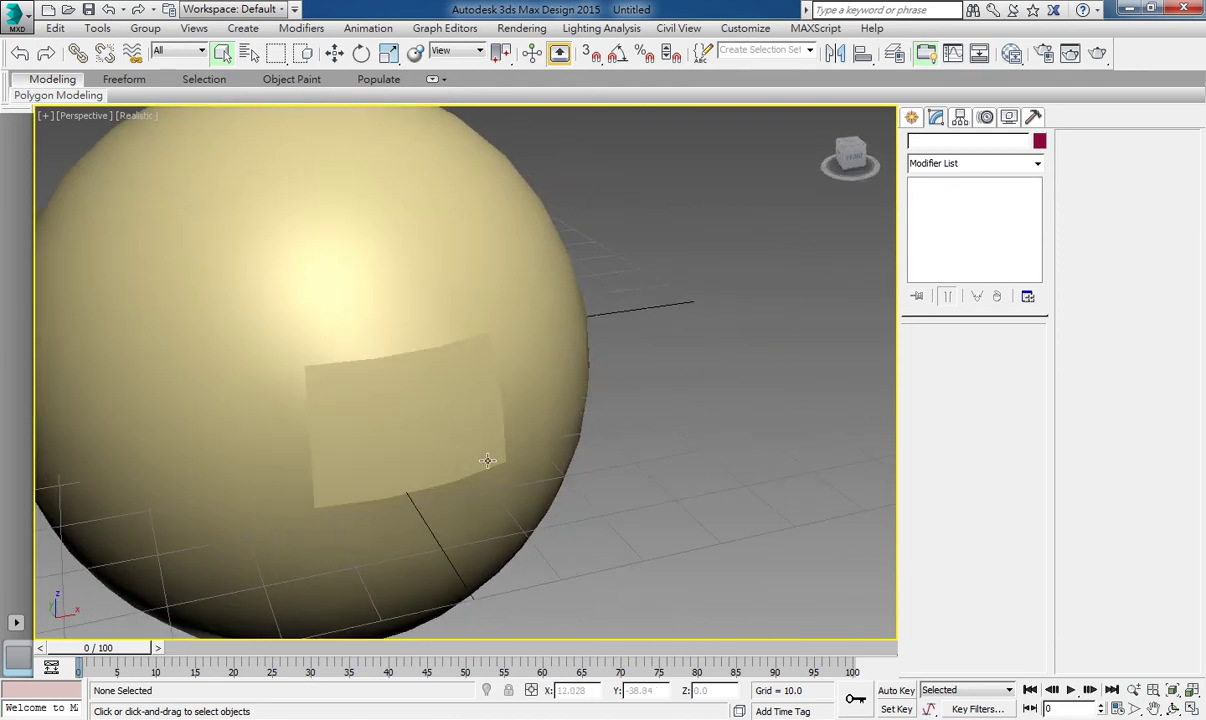
mouse_move(488, 461)
alt+middle_down()
mouse_move(439, 425)
mouse_move(466, 455)
mouse_move(433, 380)
alt+middle_up()
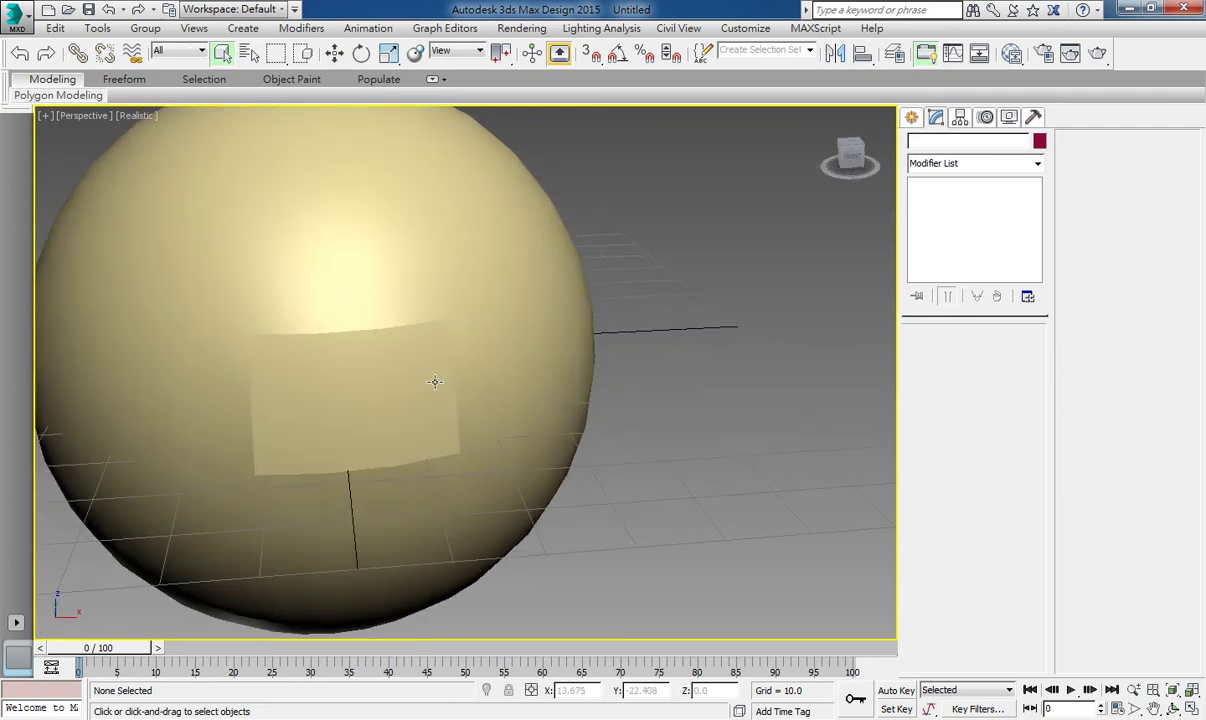
alt+middle_drag(527, 453, 461, 447)
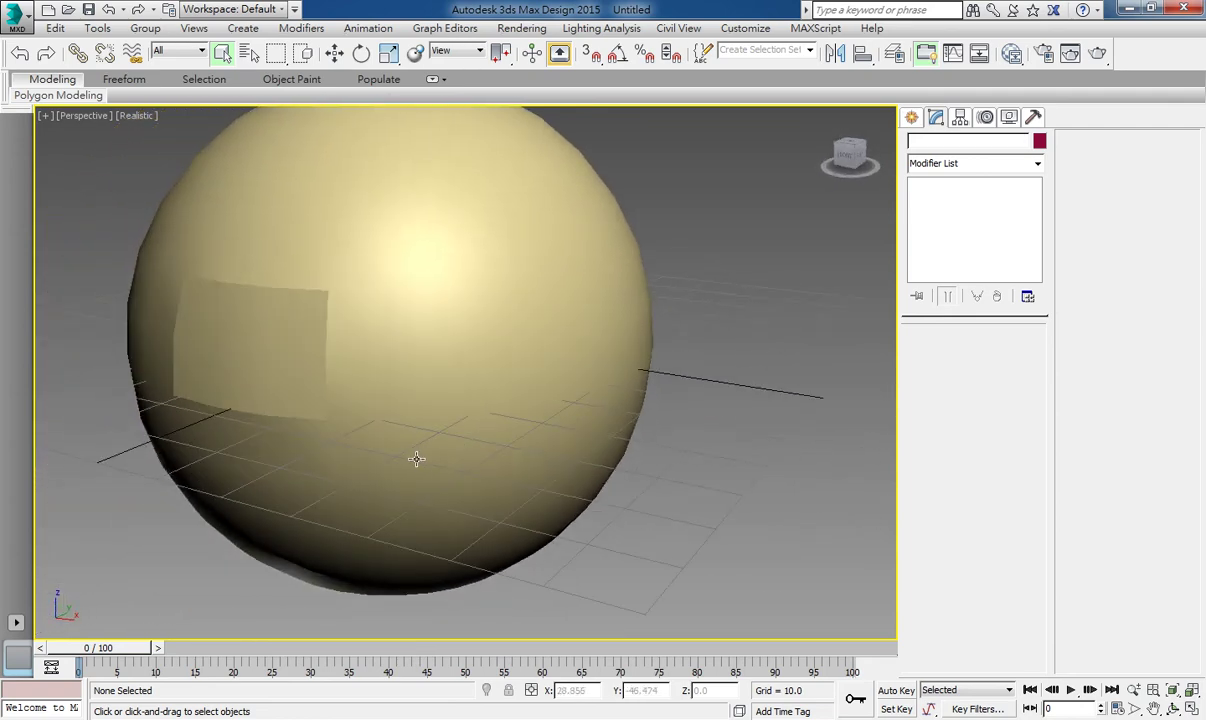
scroll(416, 459, down, 2)
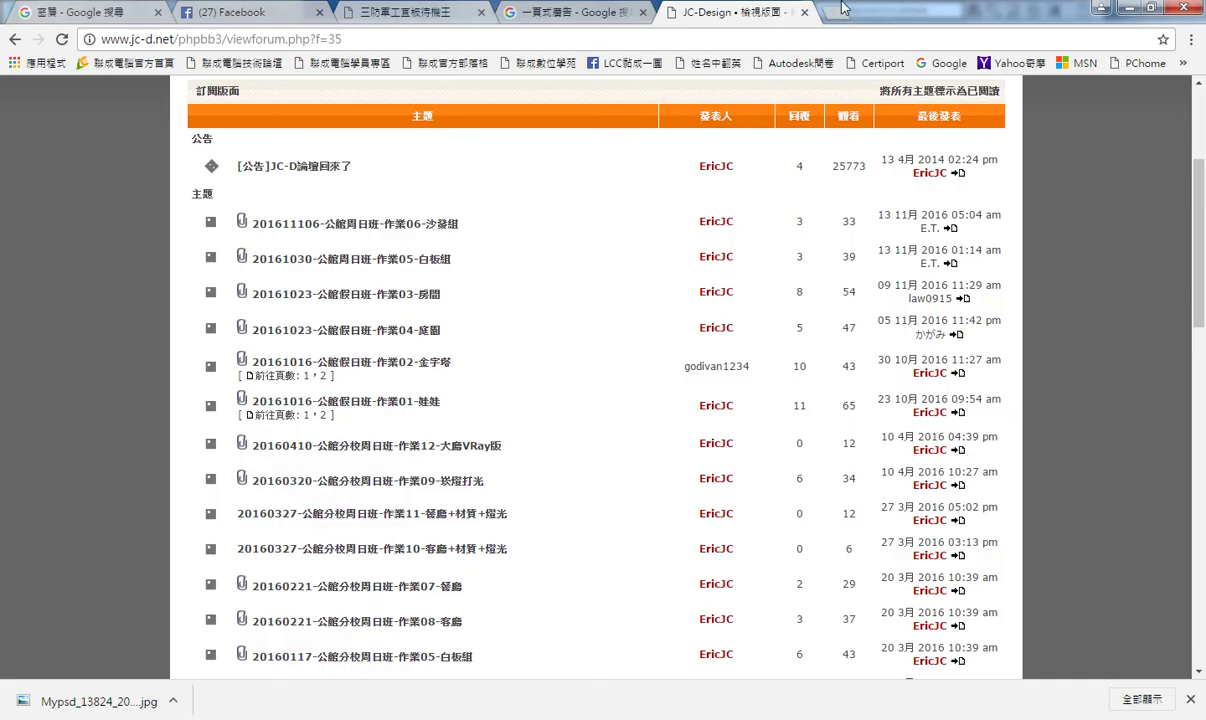
Step: In a new tab, search Google Images for 汽車 and enlarge the white Nissan photo
click(832, 12)
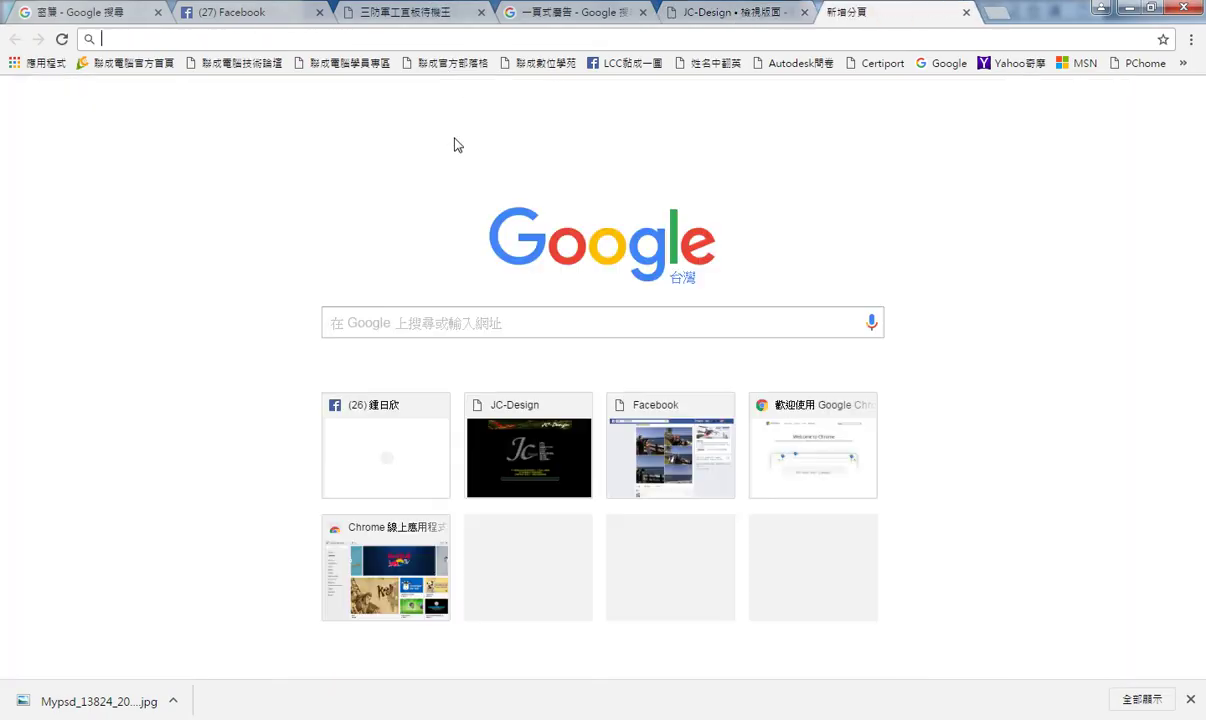
click(543, 326)
text(汽車)
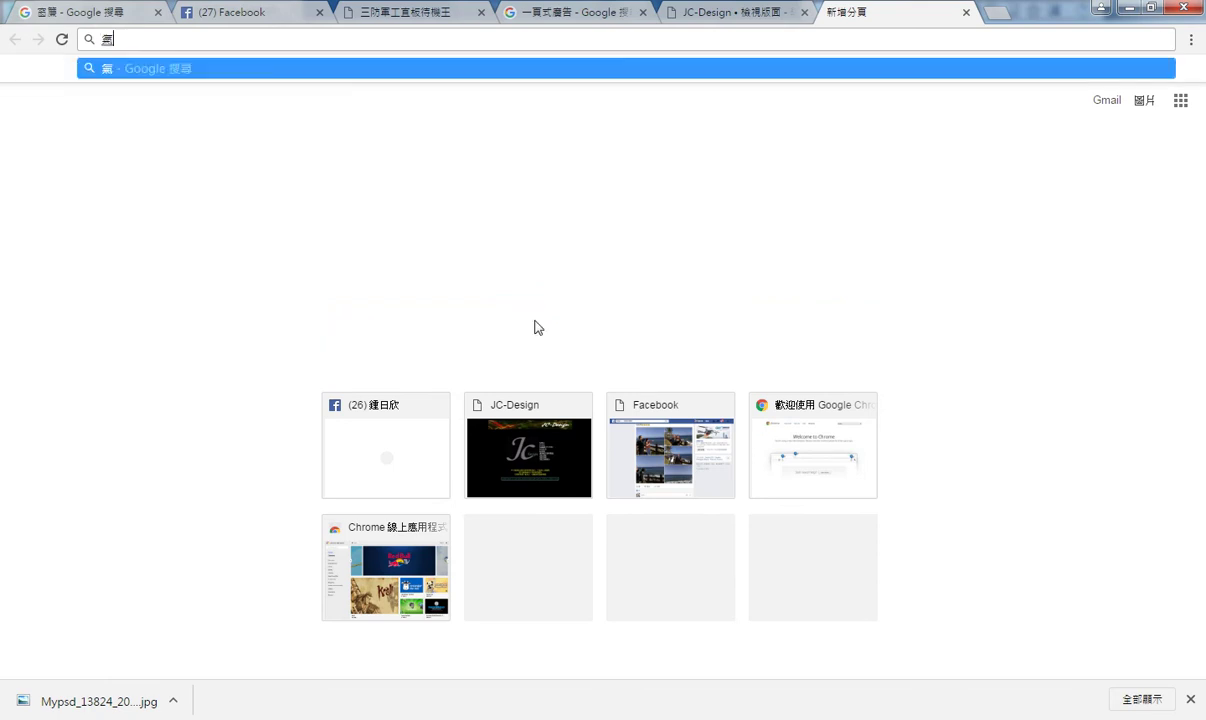
key(Return)
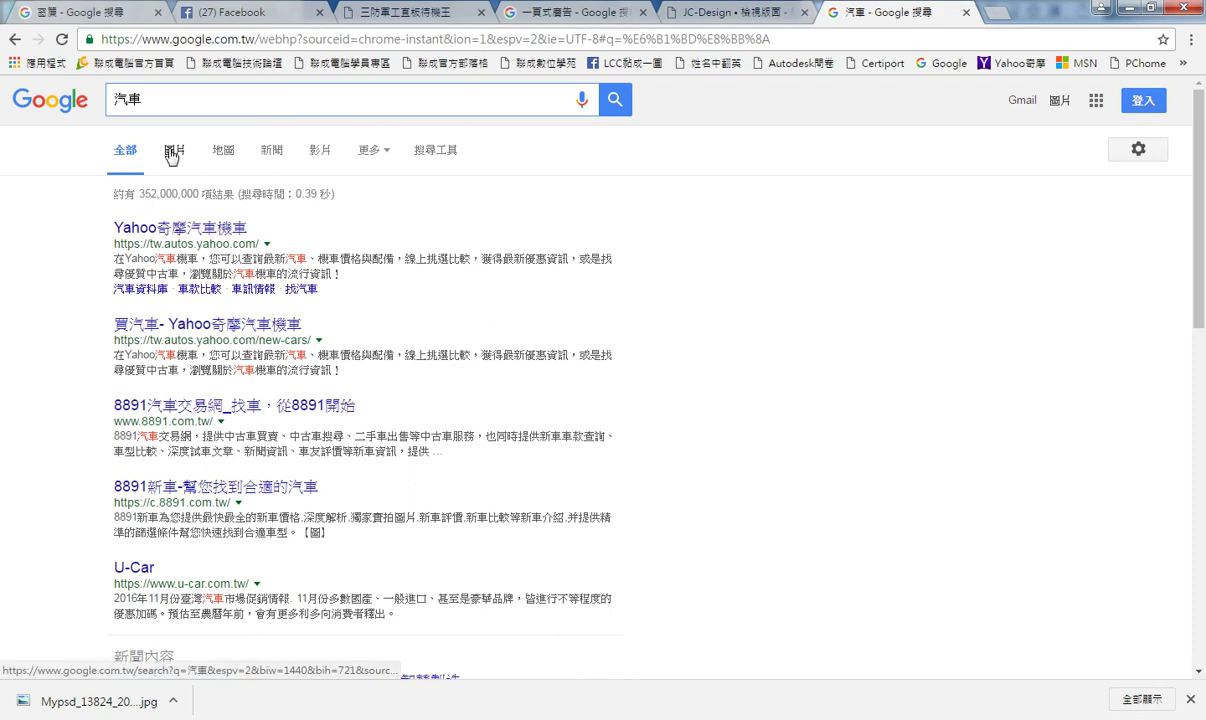
click(170, 151)
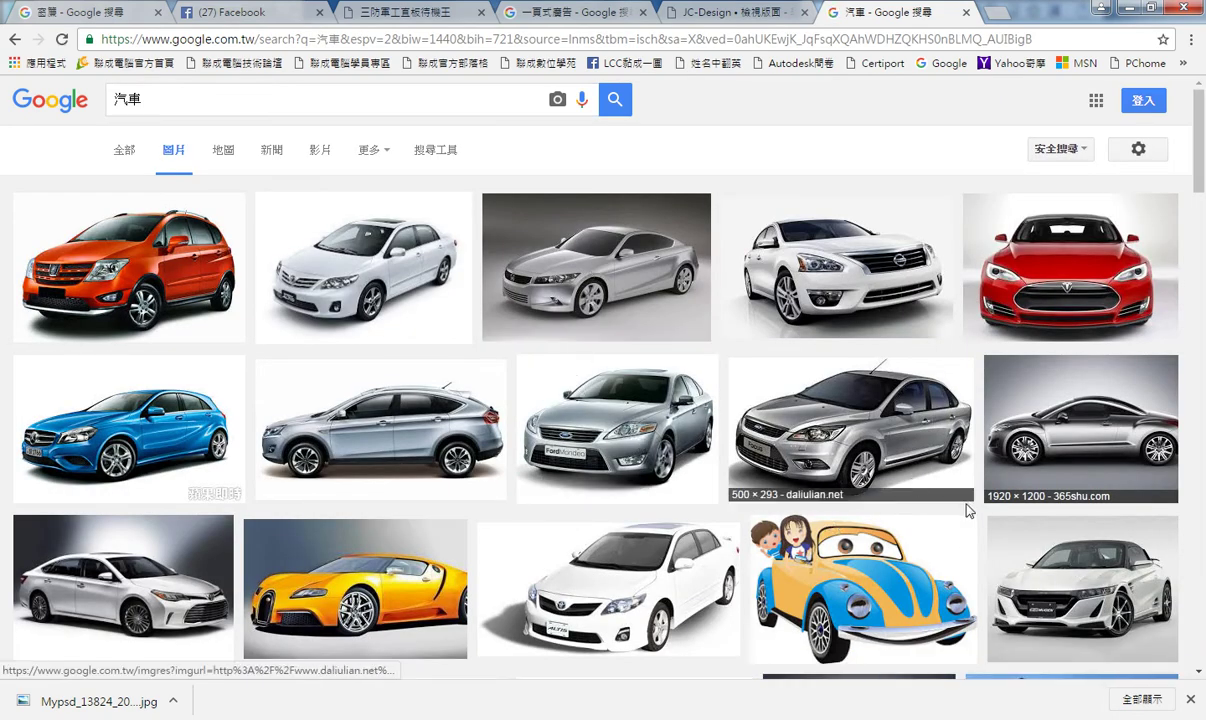
click(810, 292)
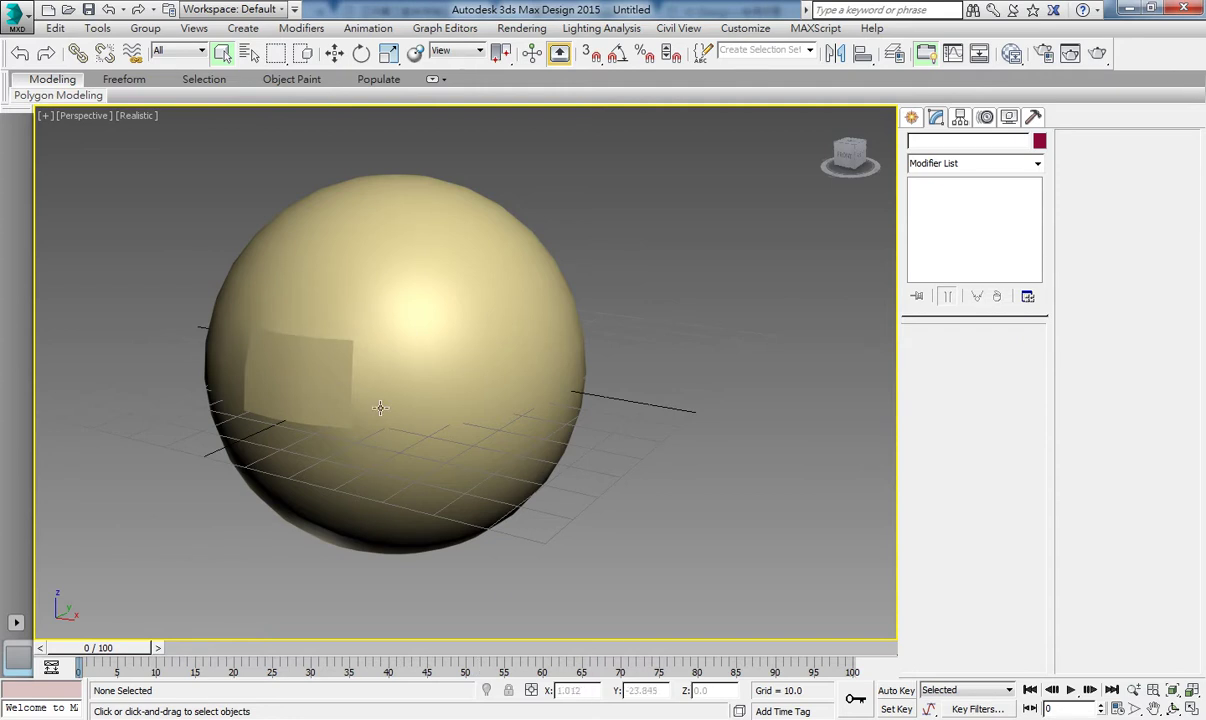
scroll(410, 390, down, 4)
scroll(418, 380, down, 2)
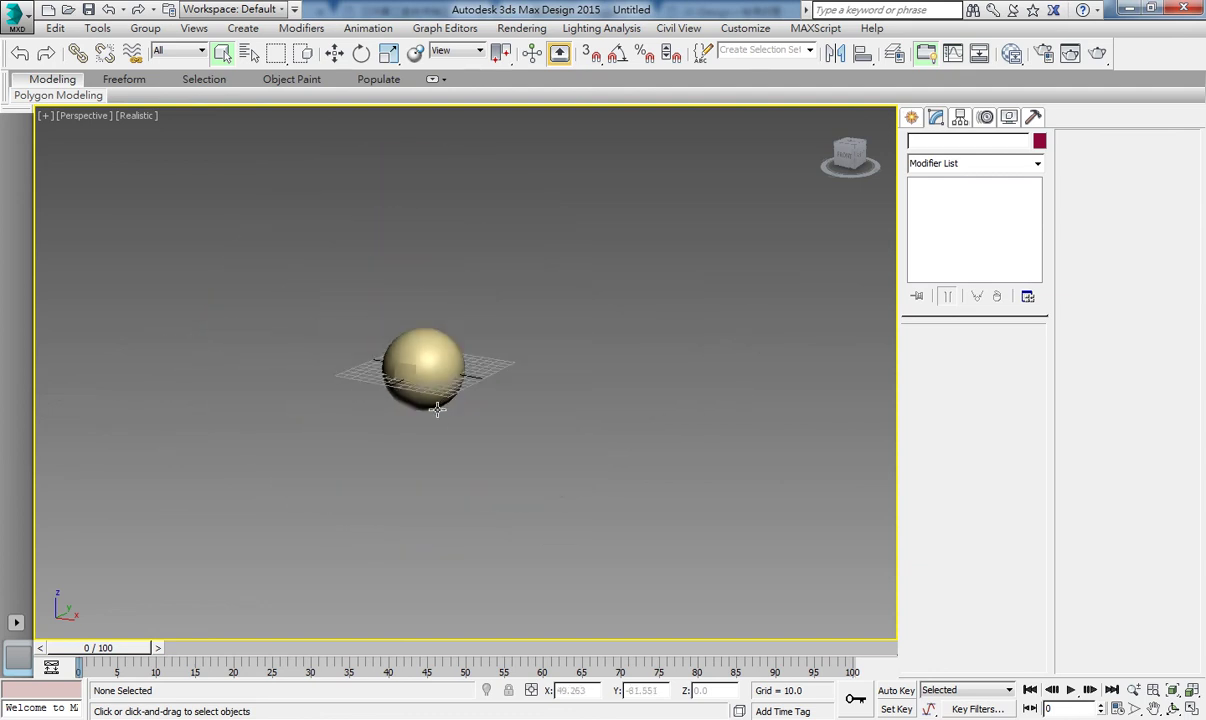
scroll(437, 409, up, 4)
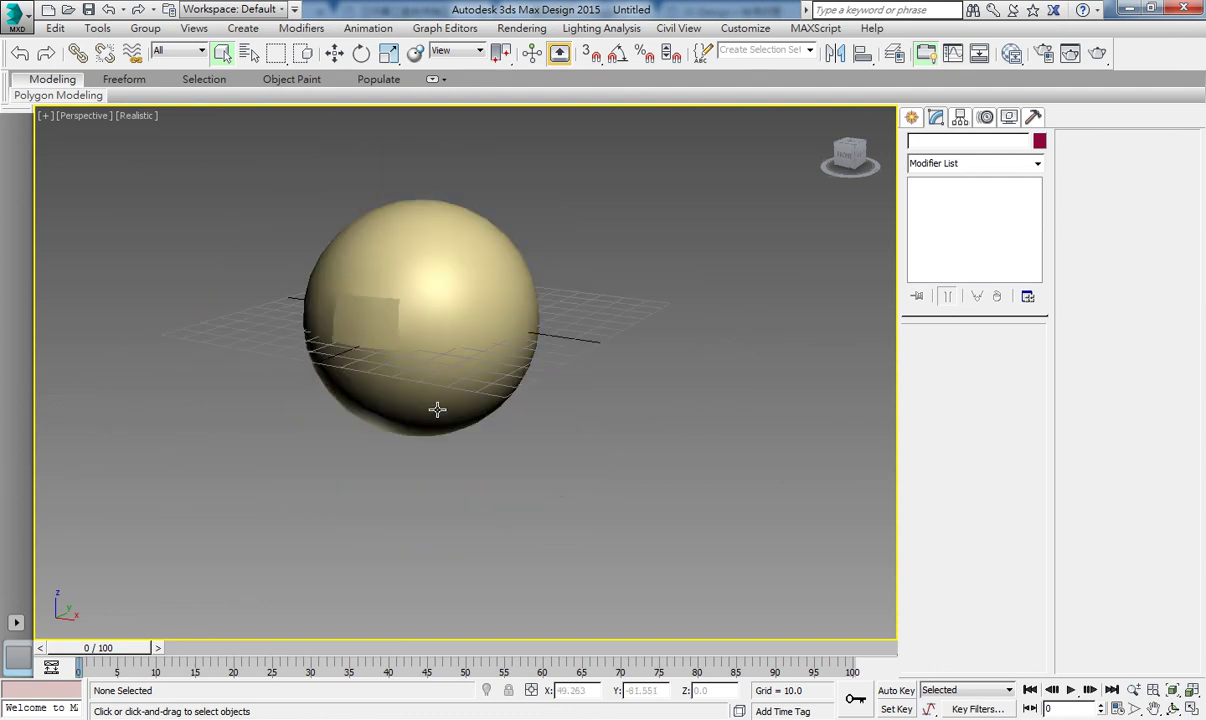
scroll(437, 405, up, 2)
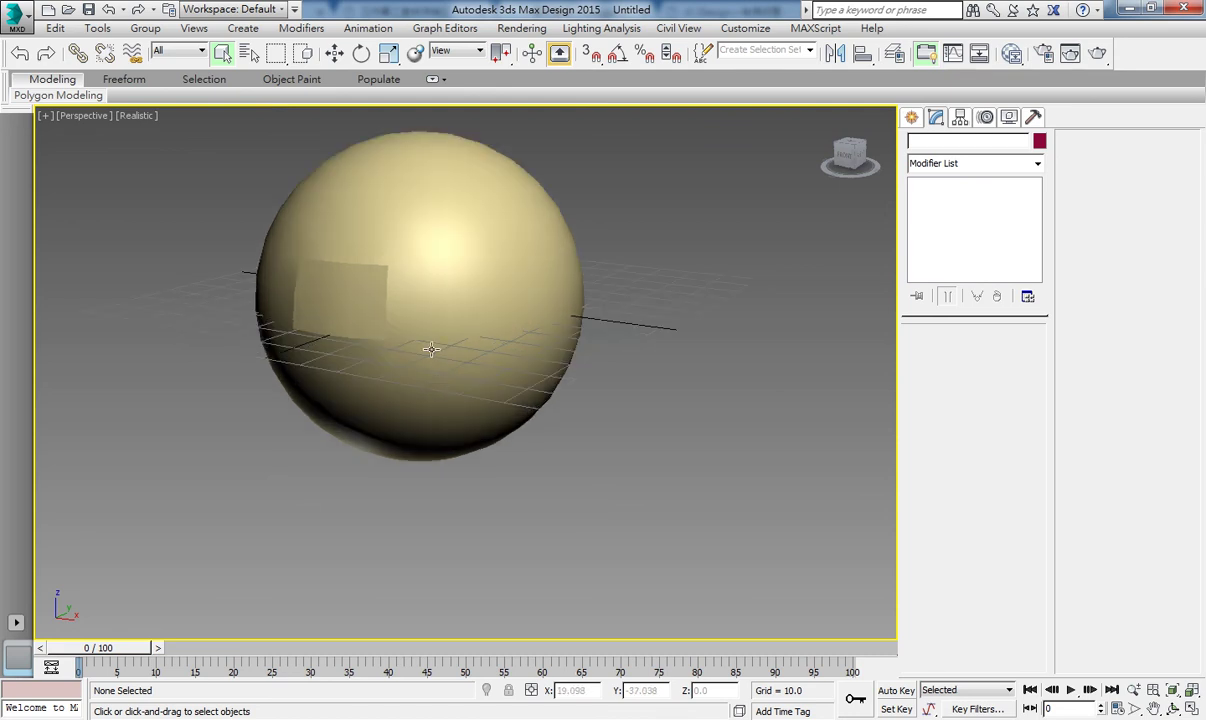
alt+middle_drag(493, 325, 495, 368)
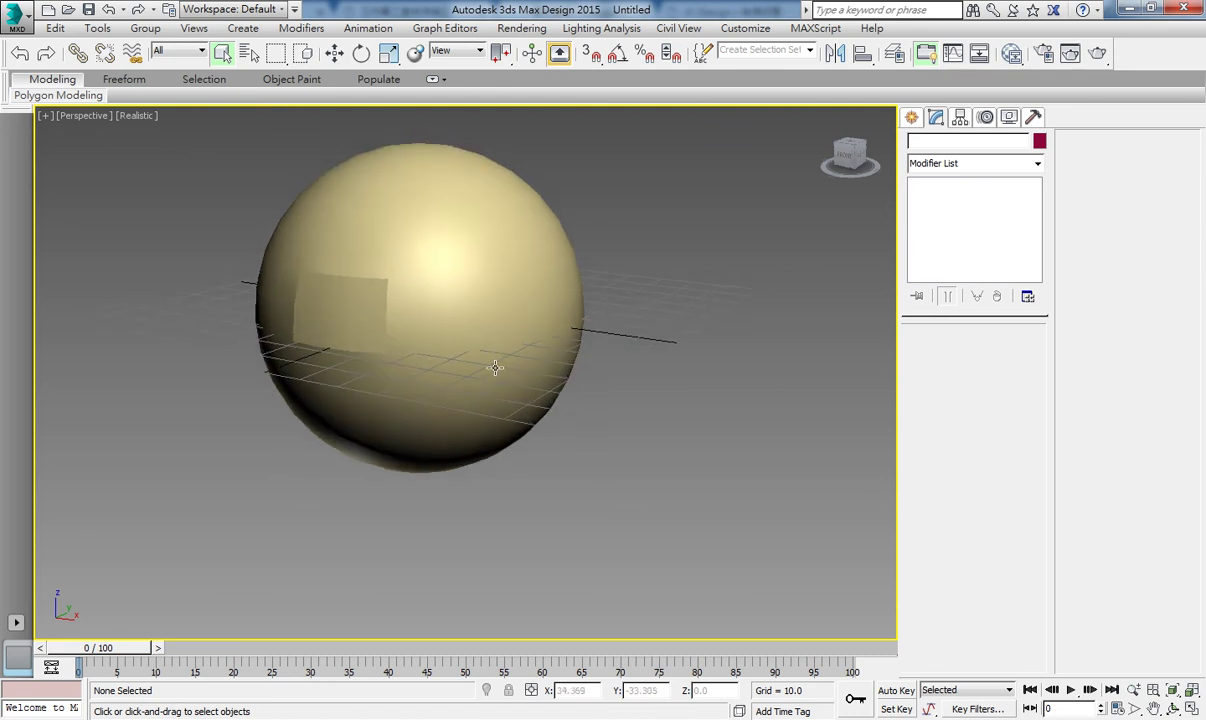